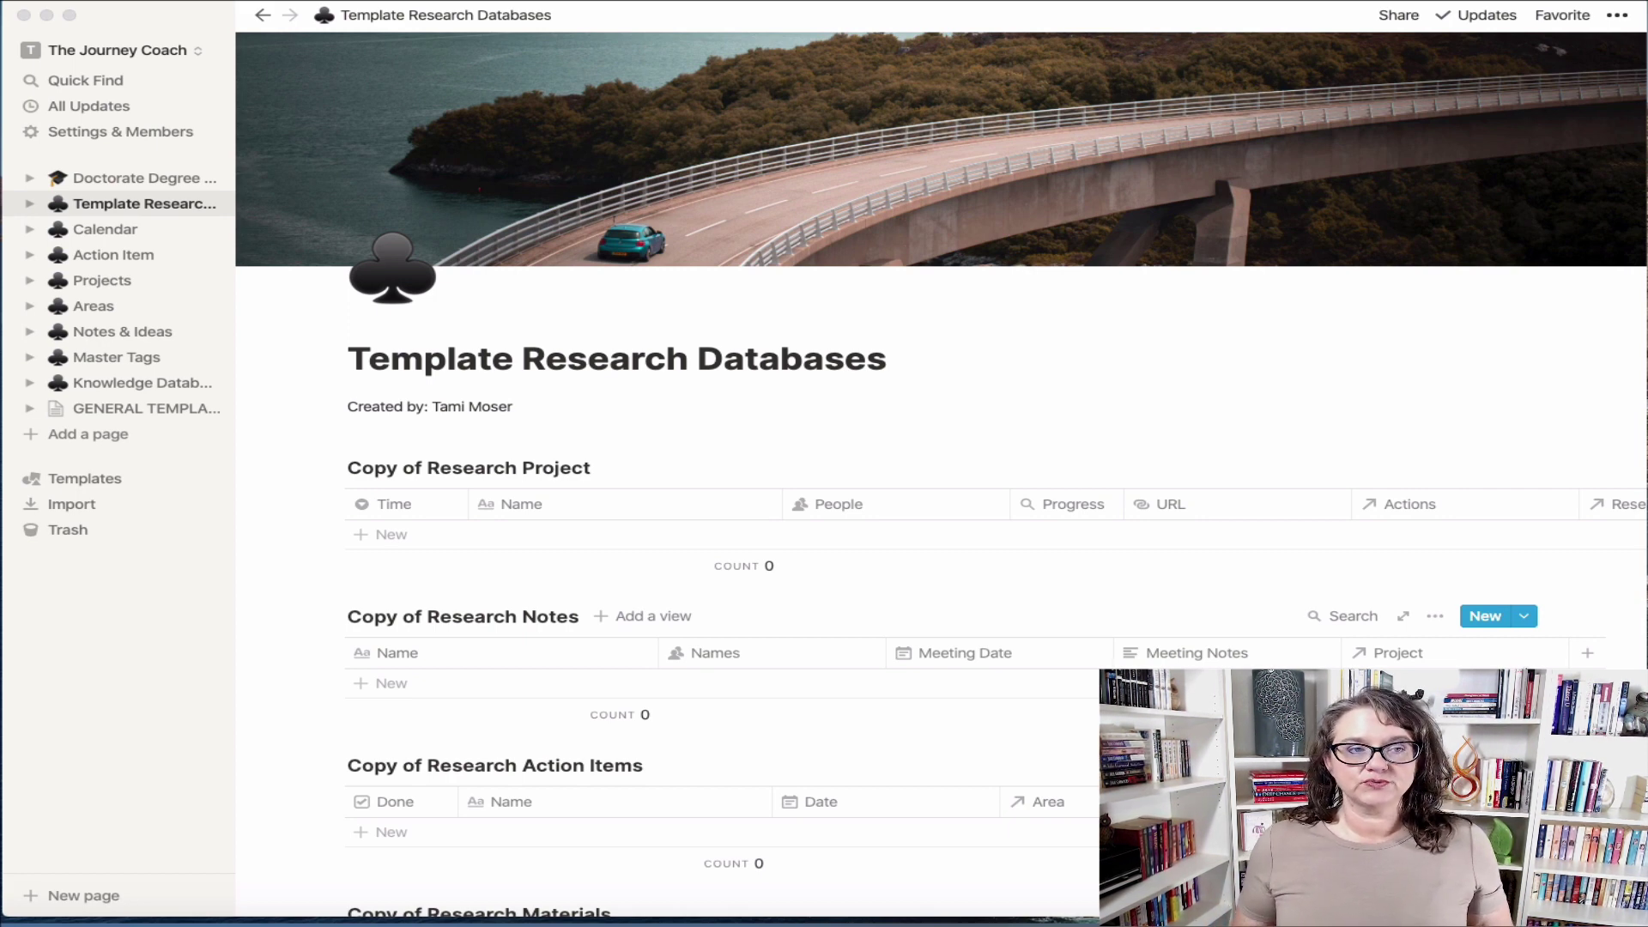
Preview and close the research project entry template, then collapse the sidebar to widen the page.
click(263, 17)
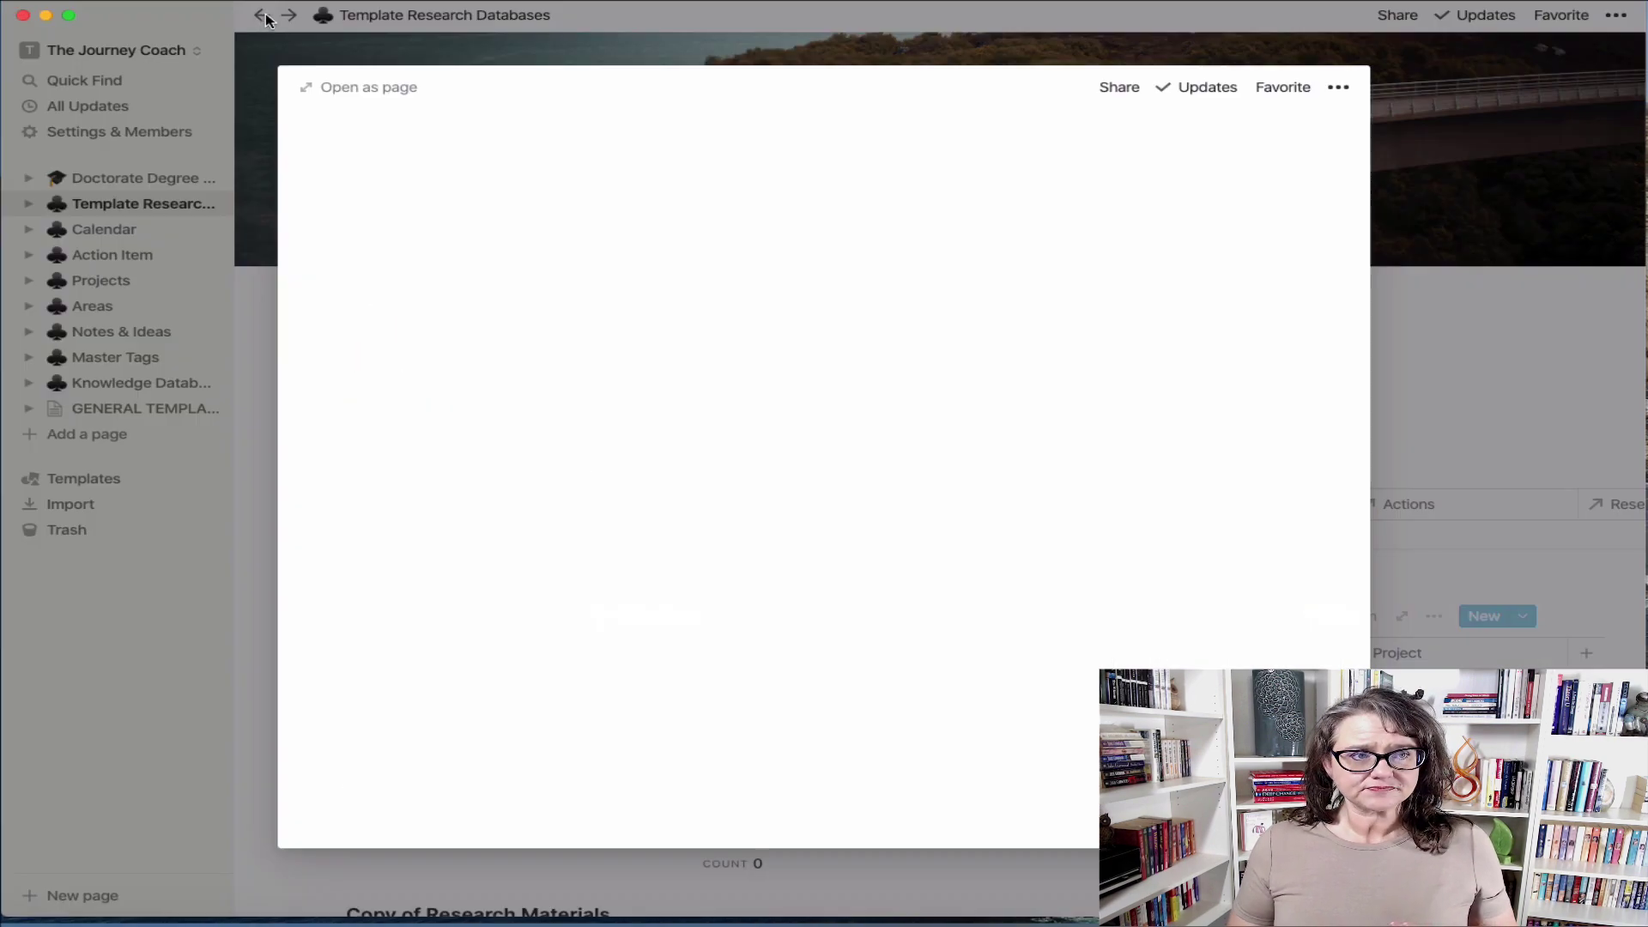
click(1462, 424)
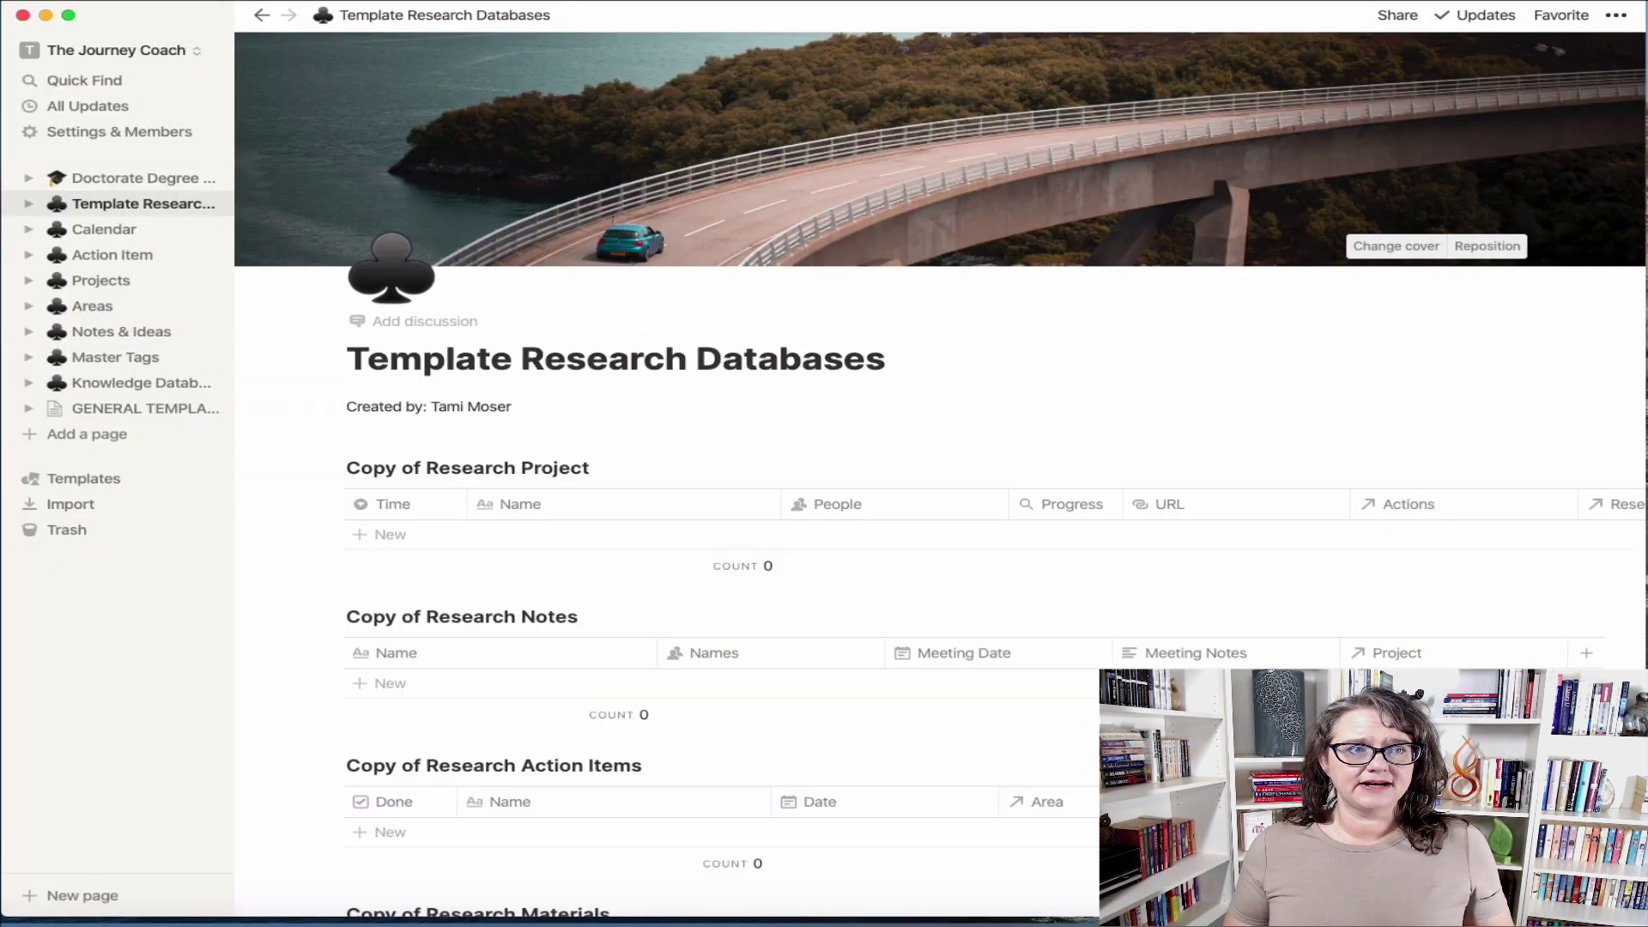
click(209, 17)
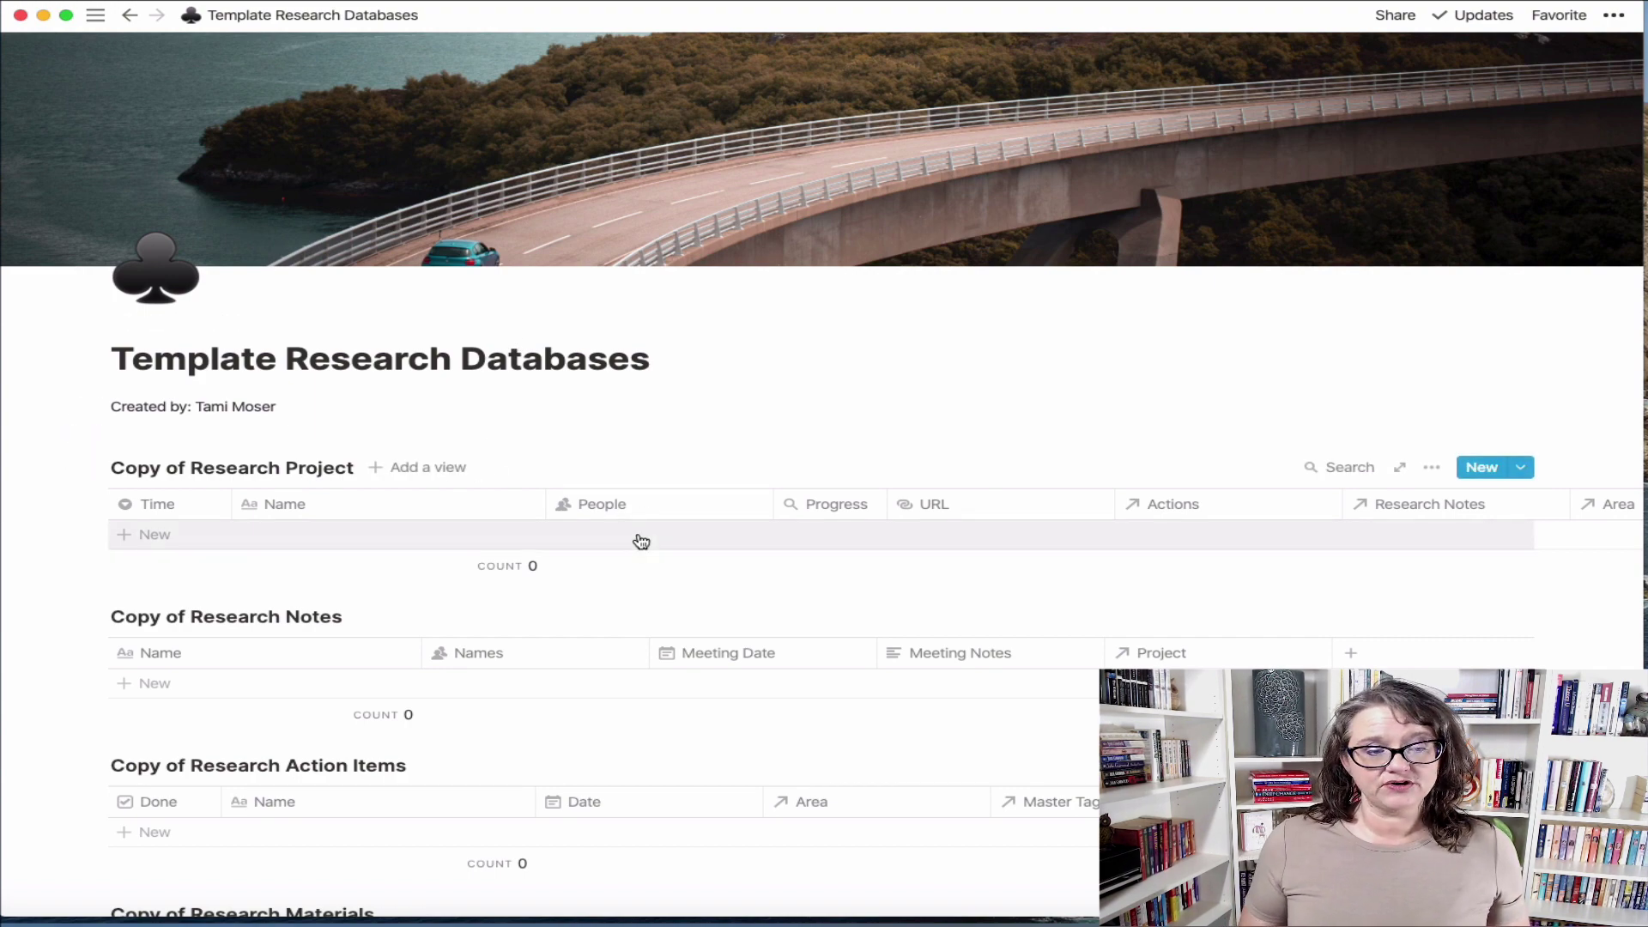
scroll(641, 541, down, 3)
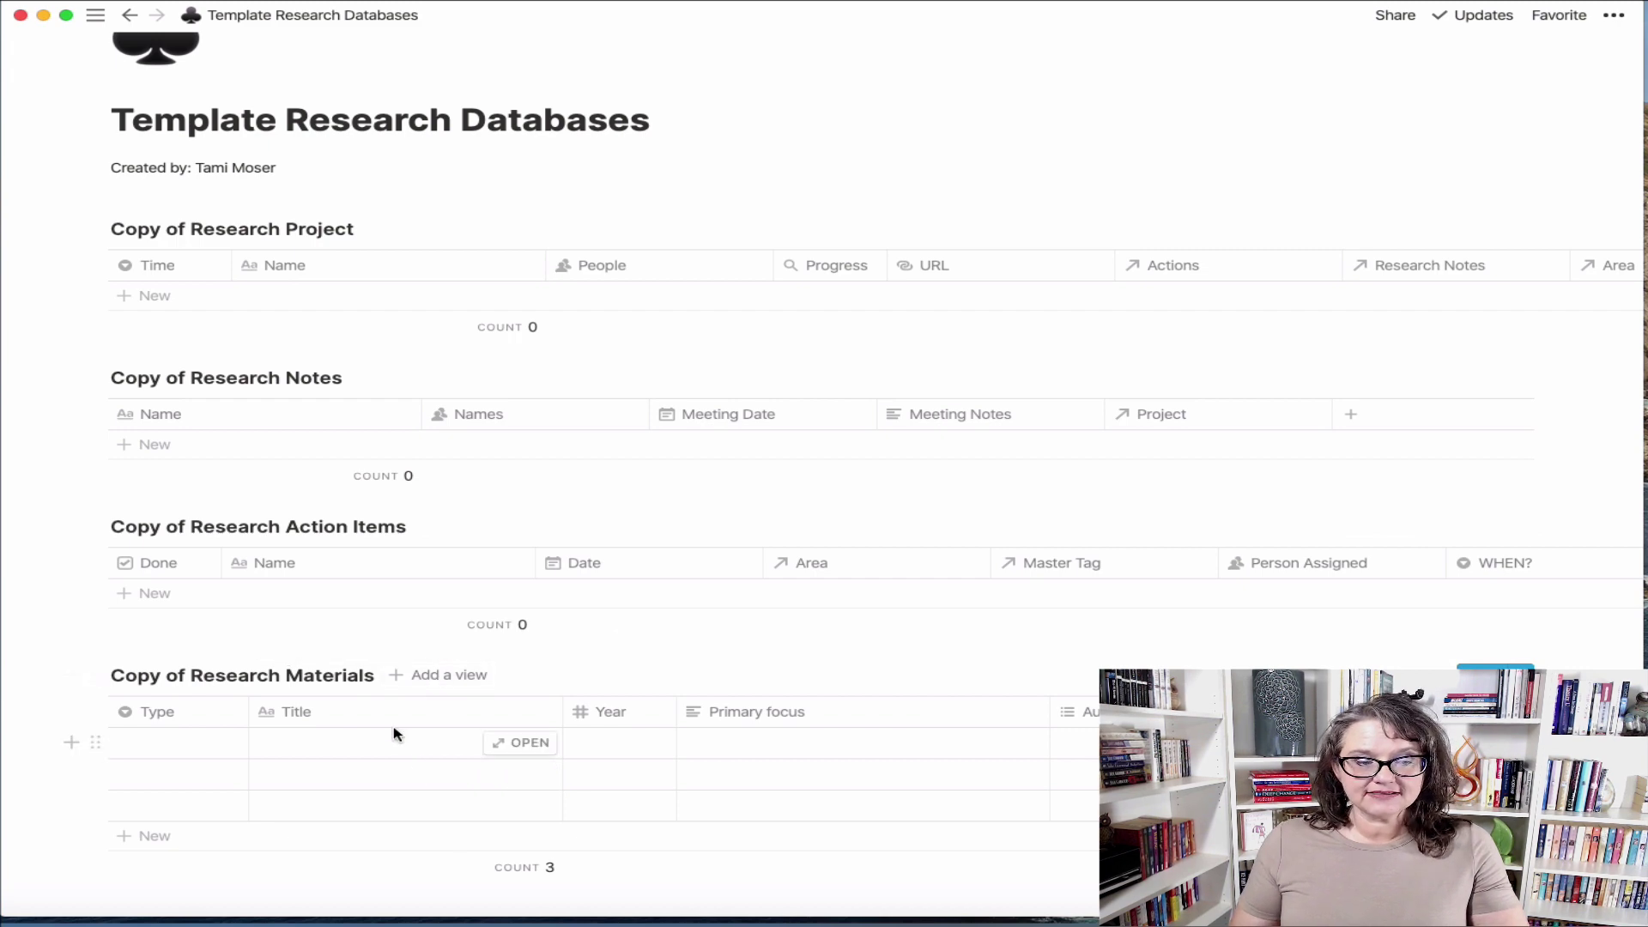
click(154, 746)
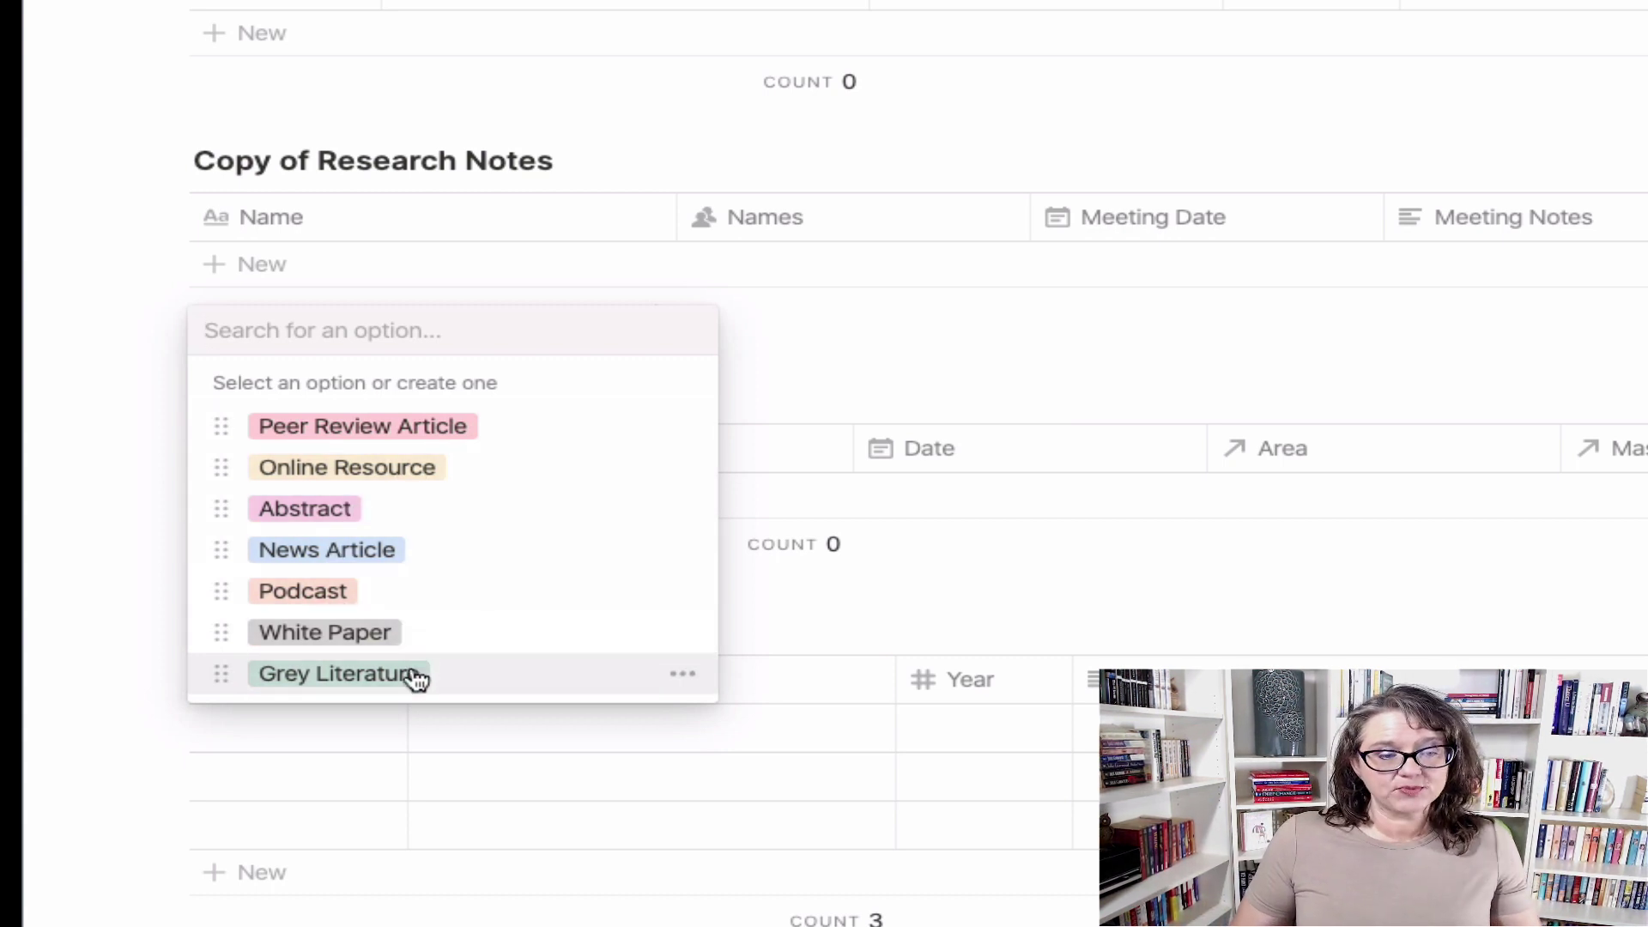
click(897, 619)
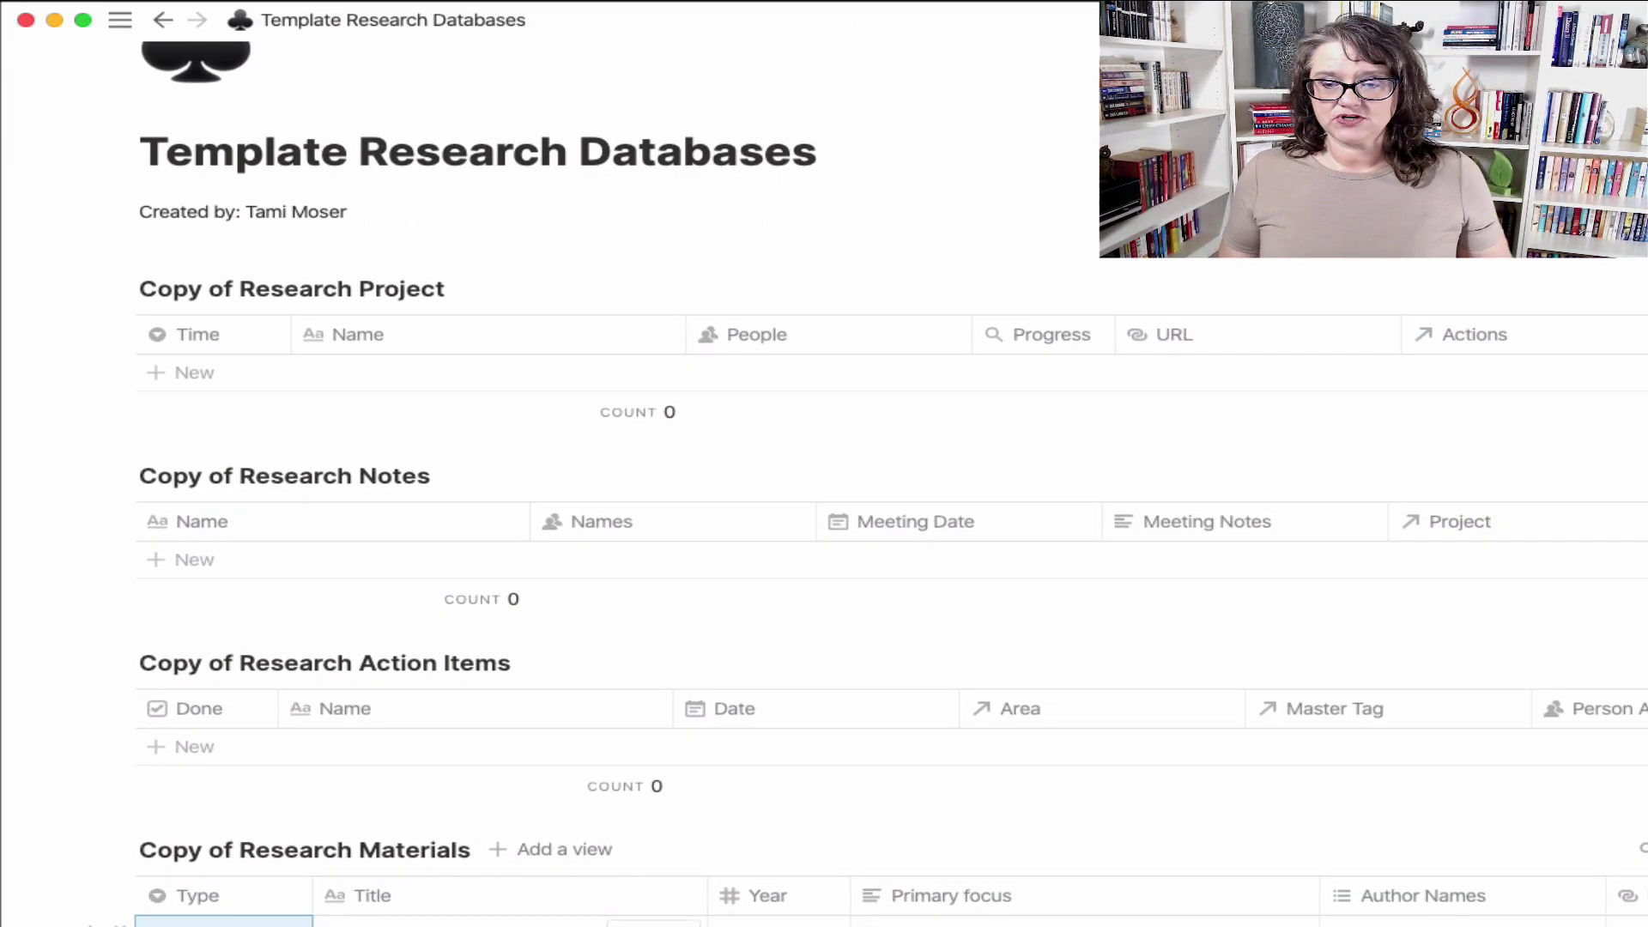
scroll(824, 897, right, 3)
scroll(824, 897, left, 3)
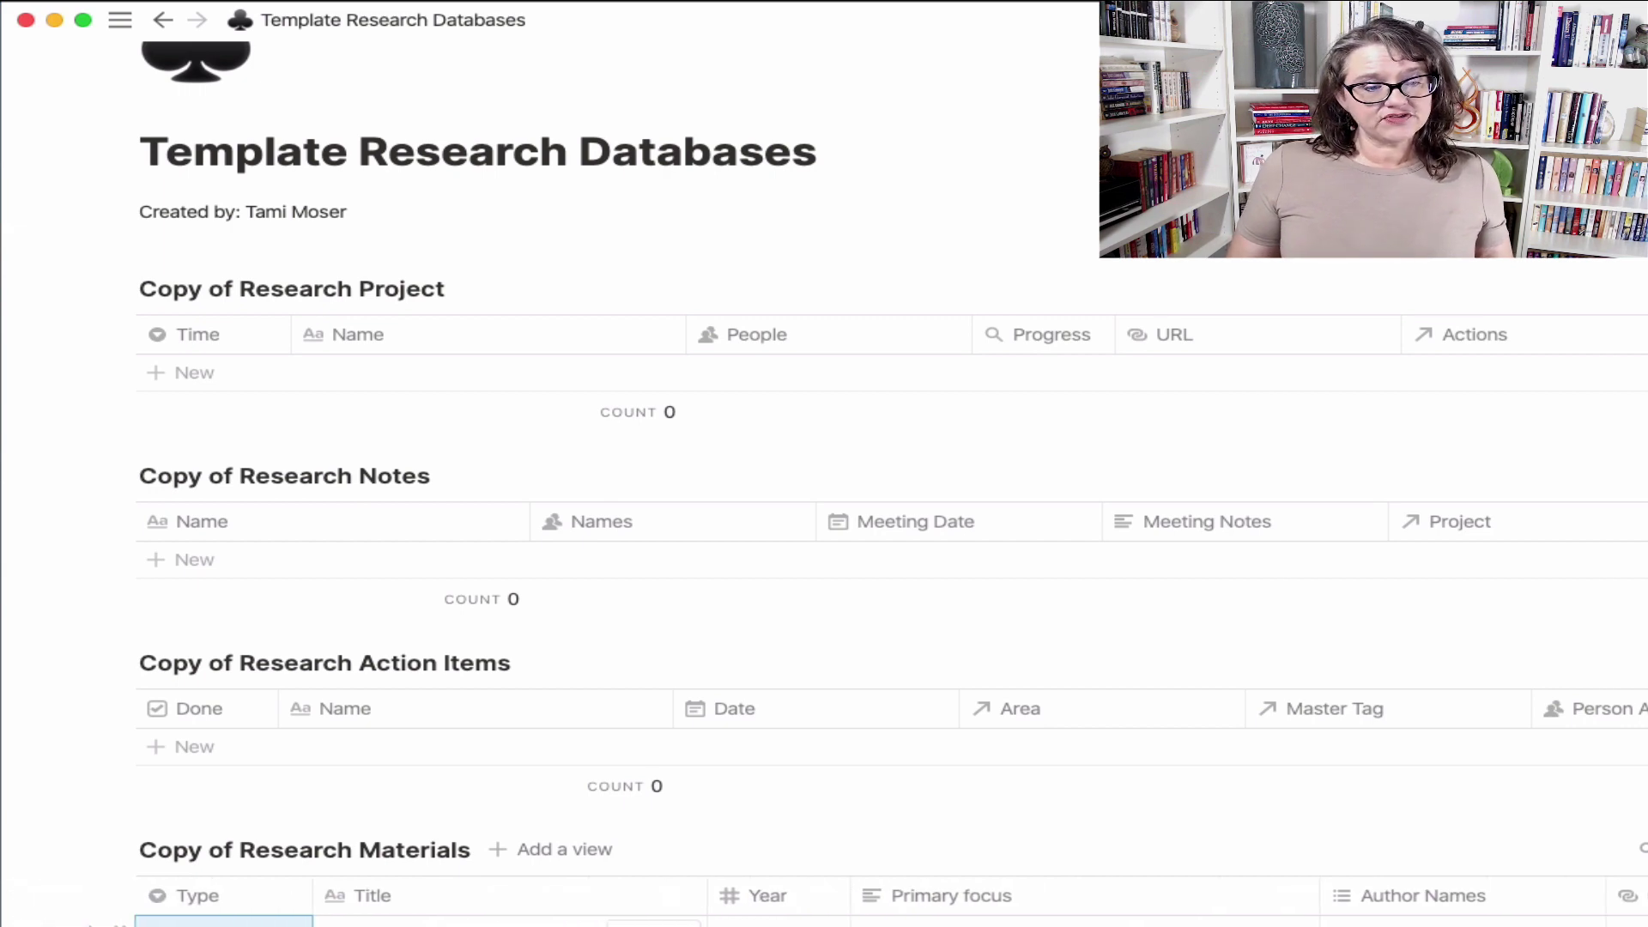
scroll(824, 897, right, 3)
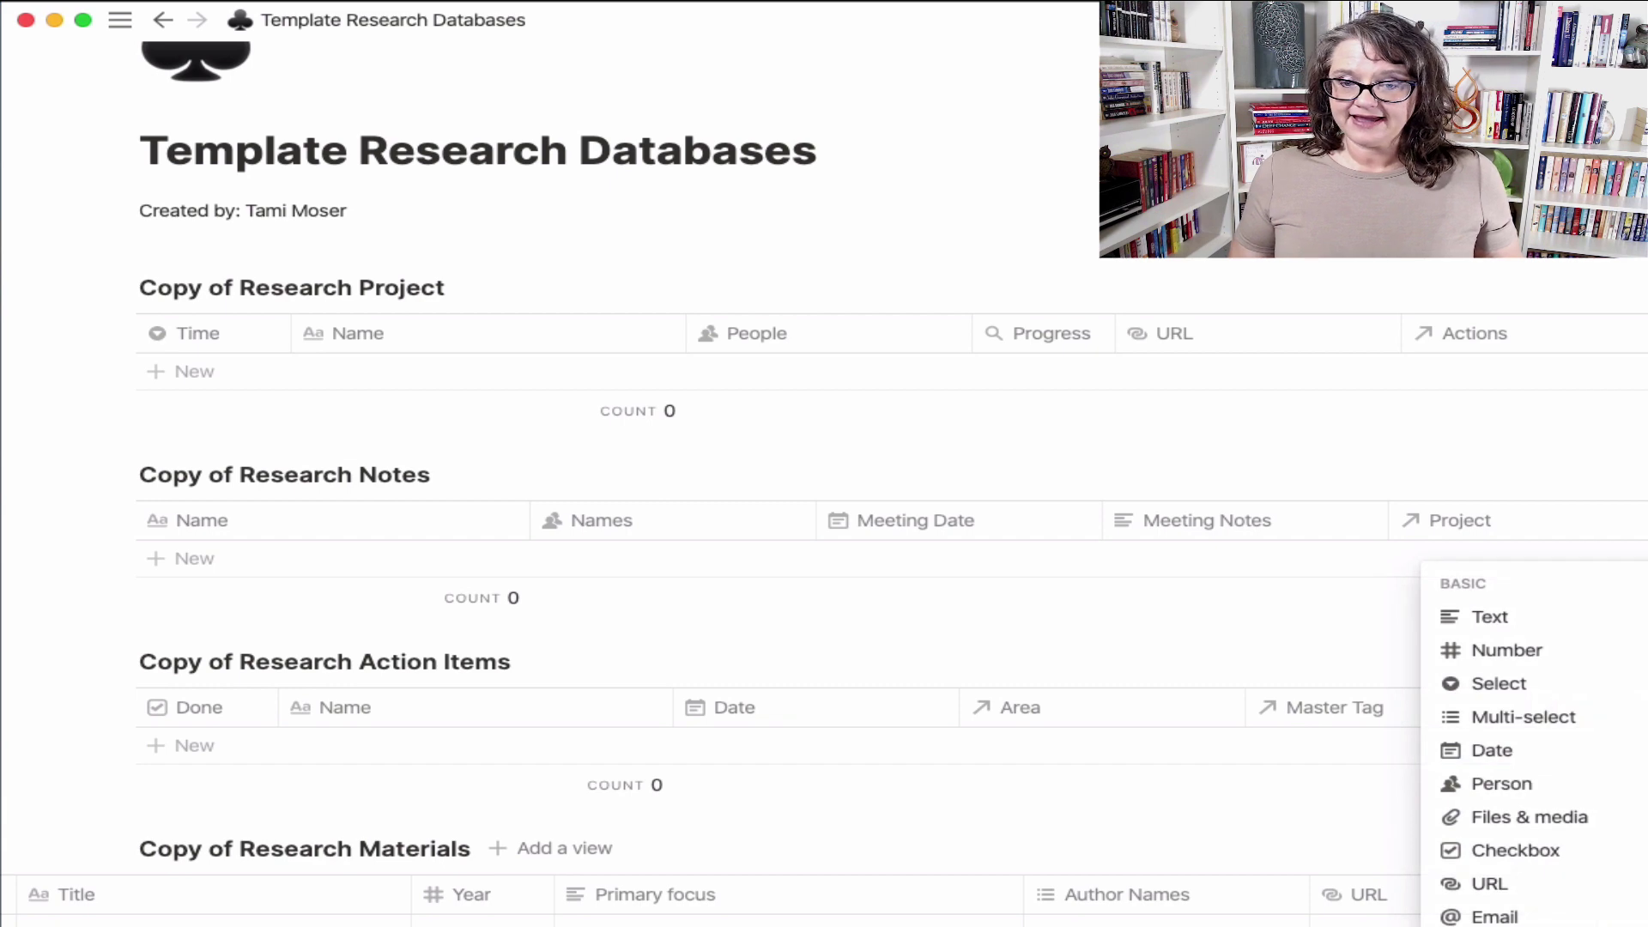
click(1556, 686)
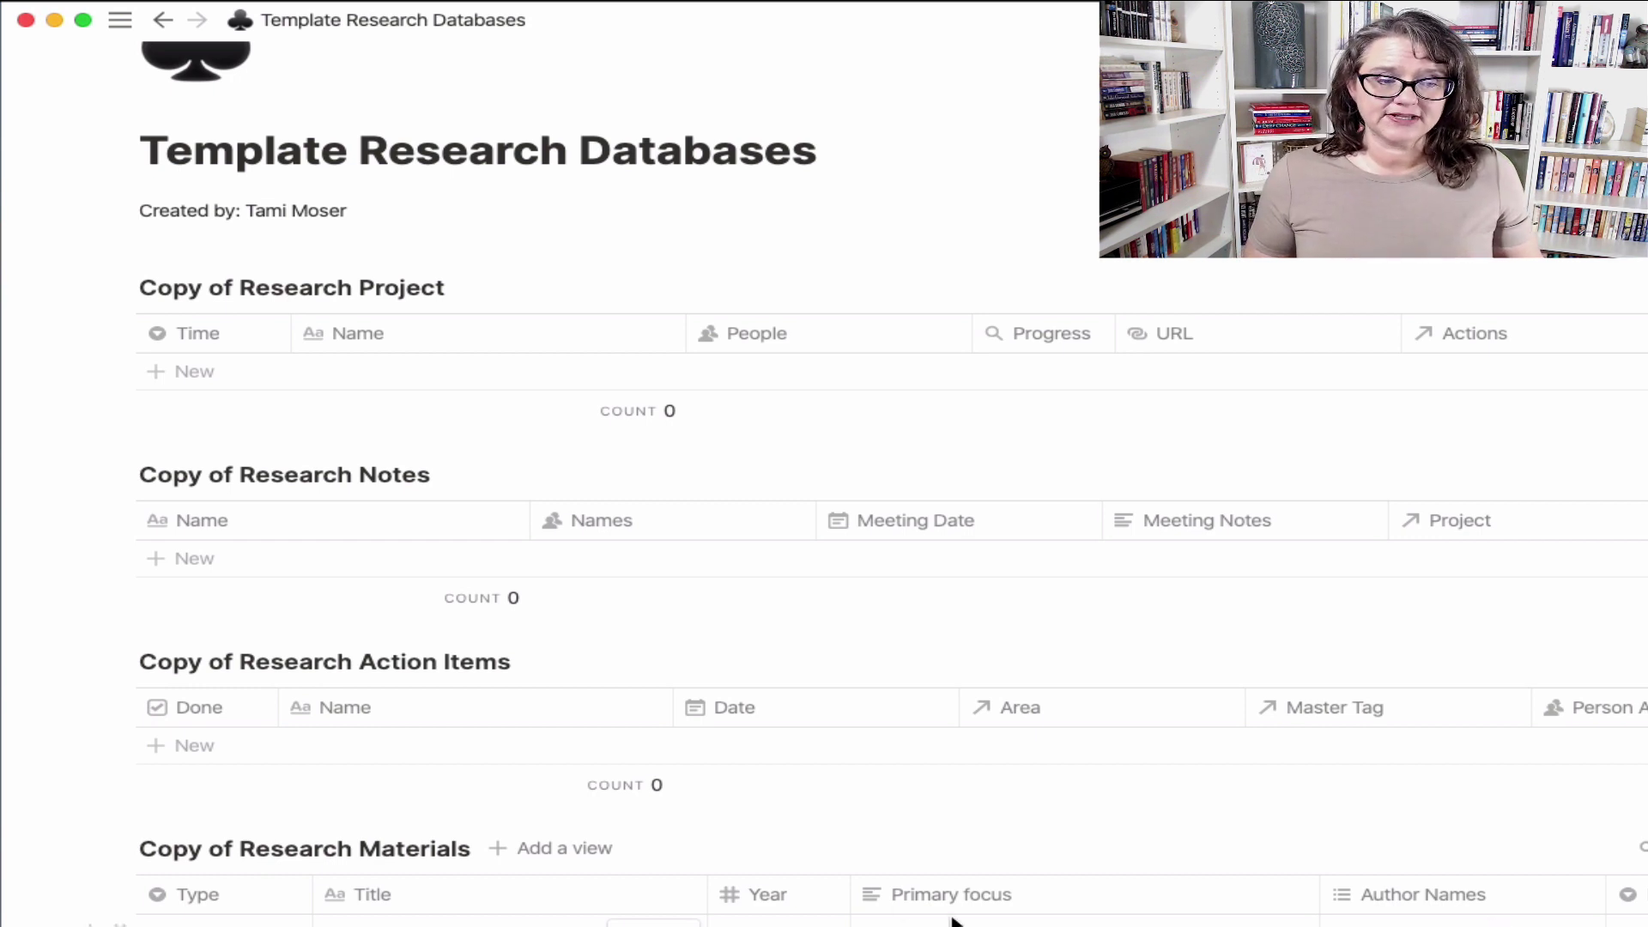
click(1081, 912)
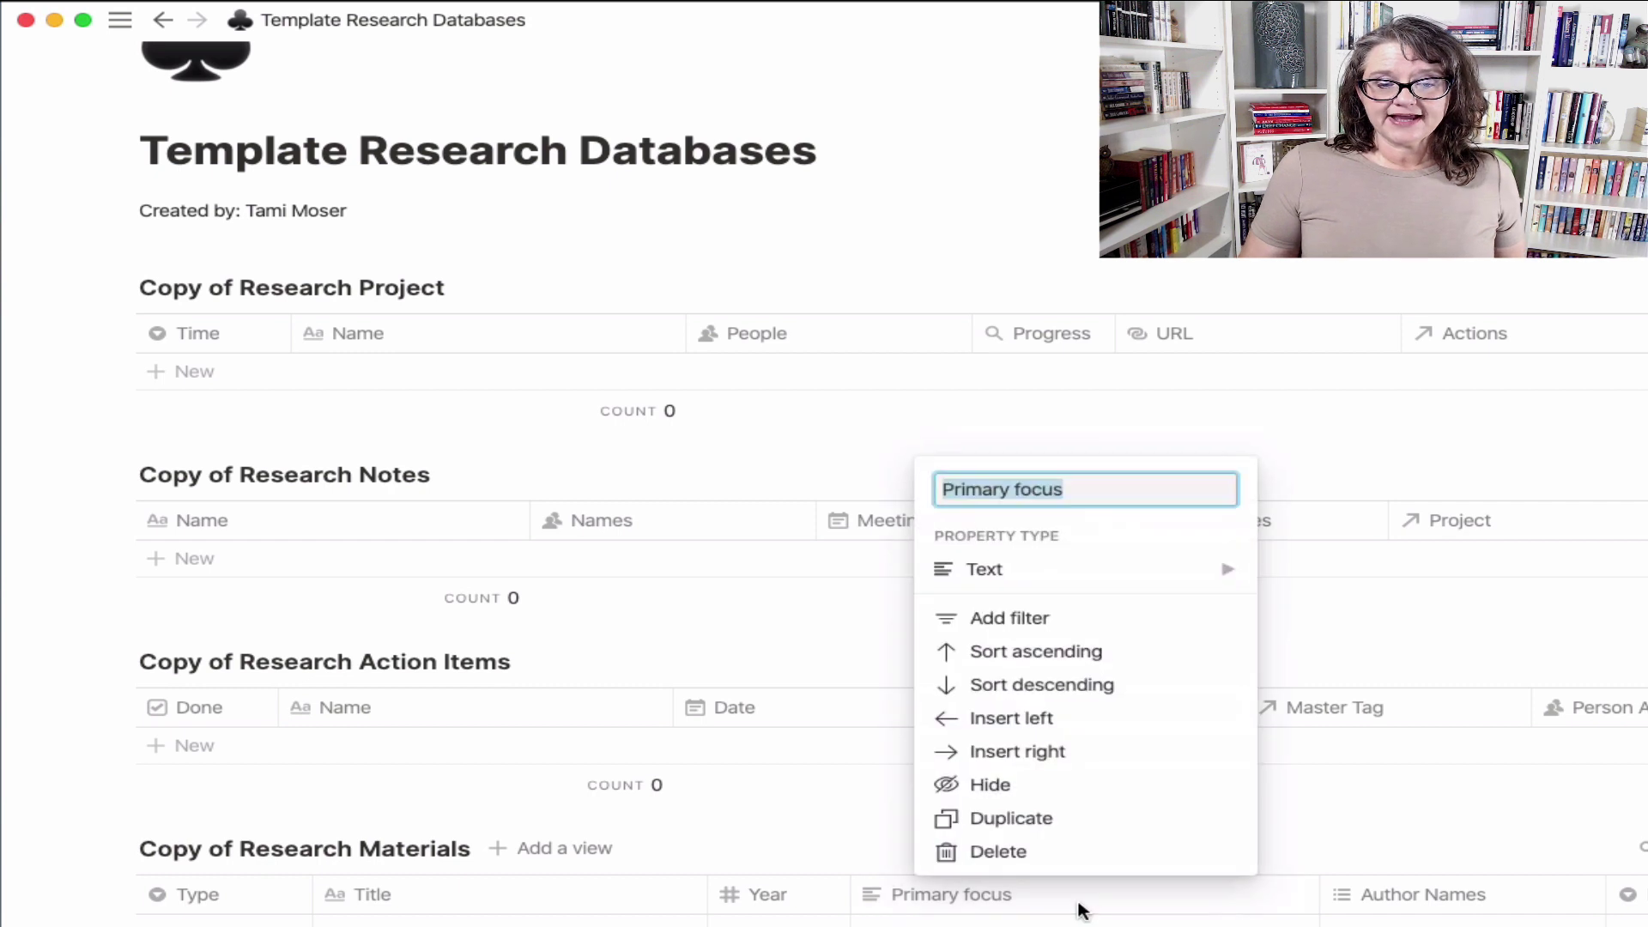
mouse_move(1063, 570)
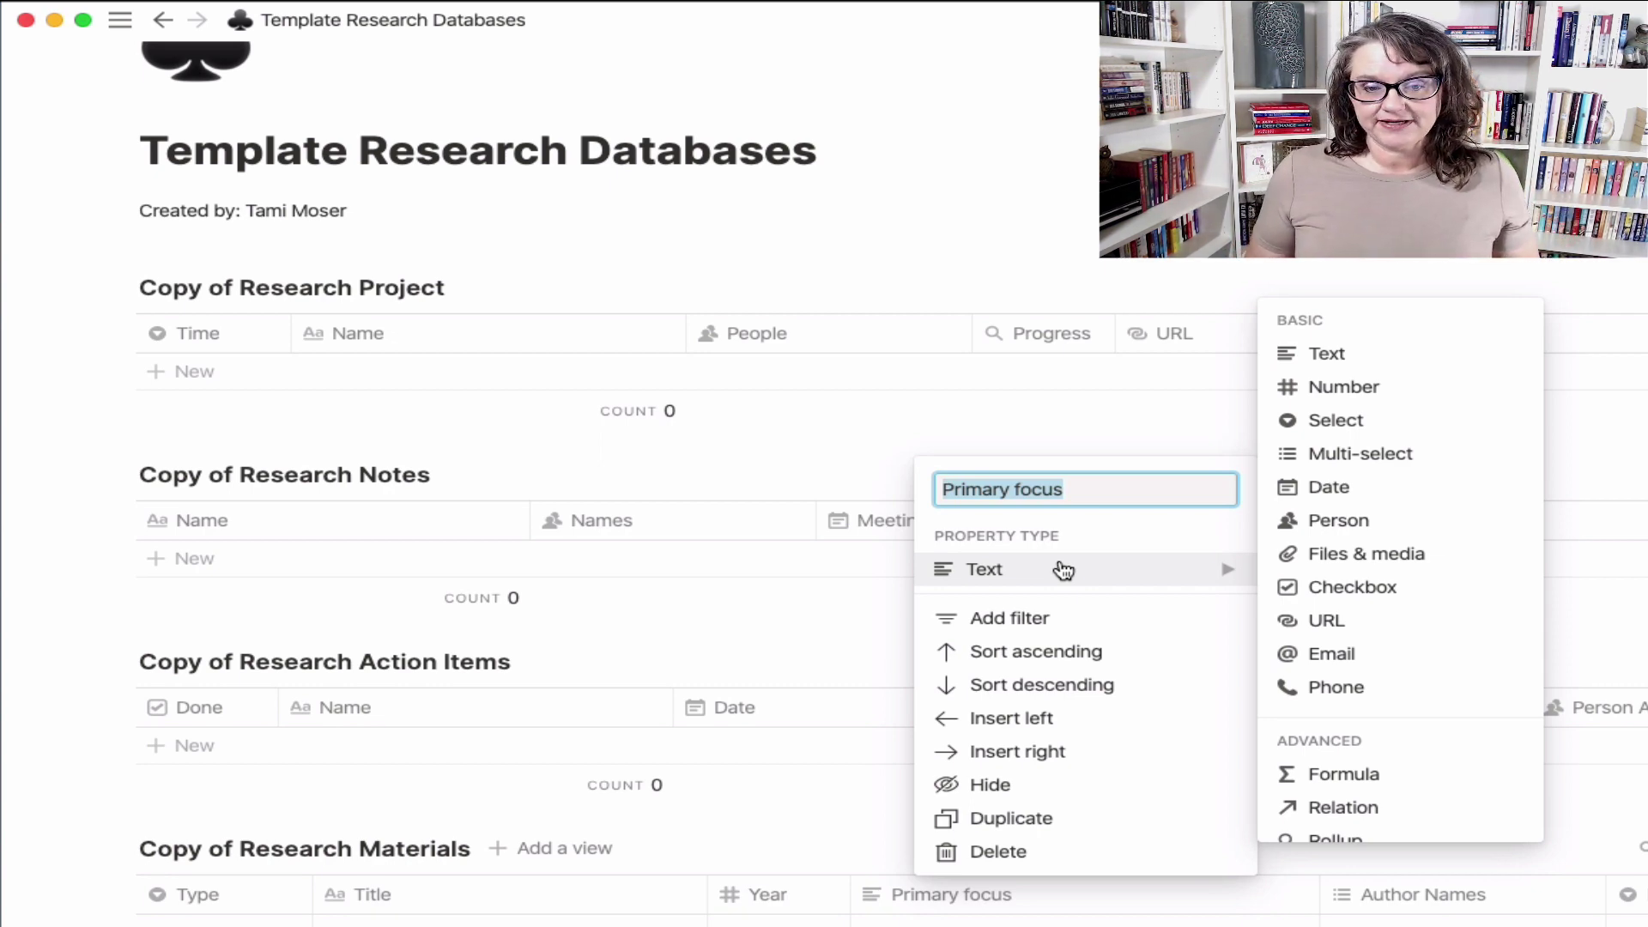
click(803, 831)
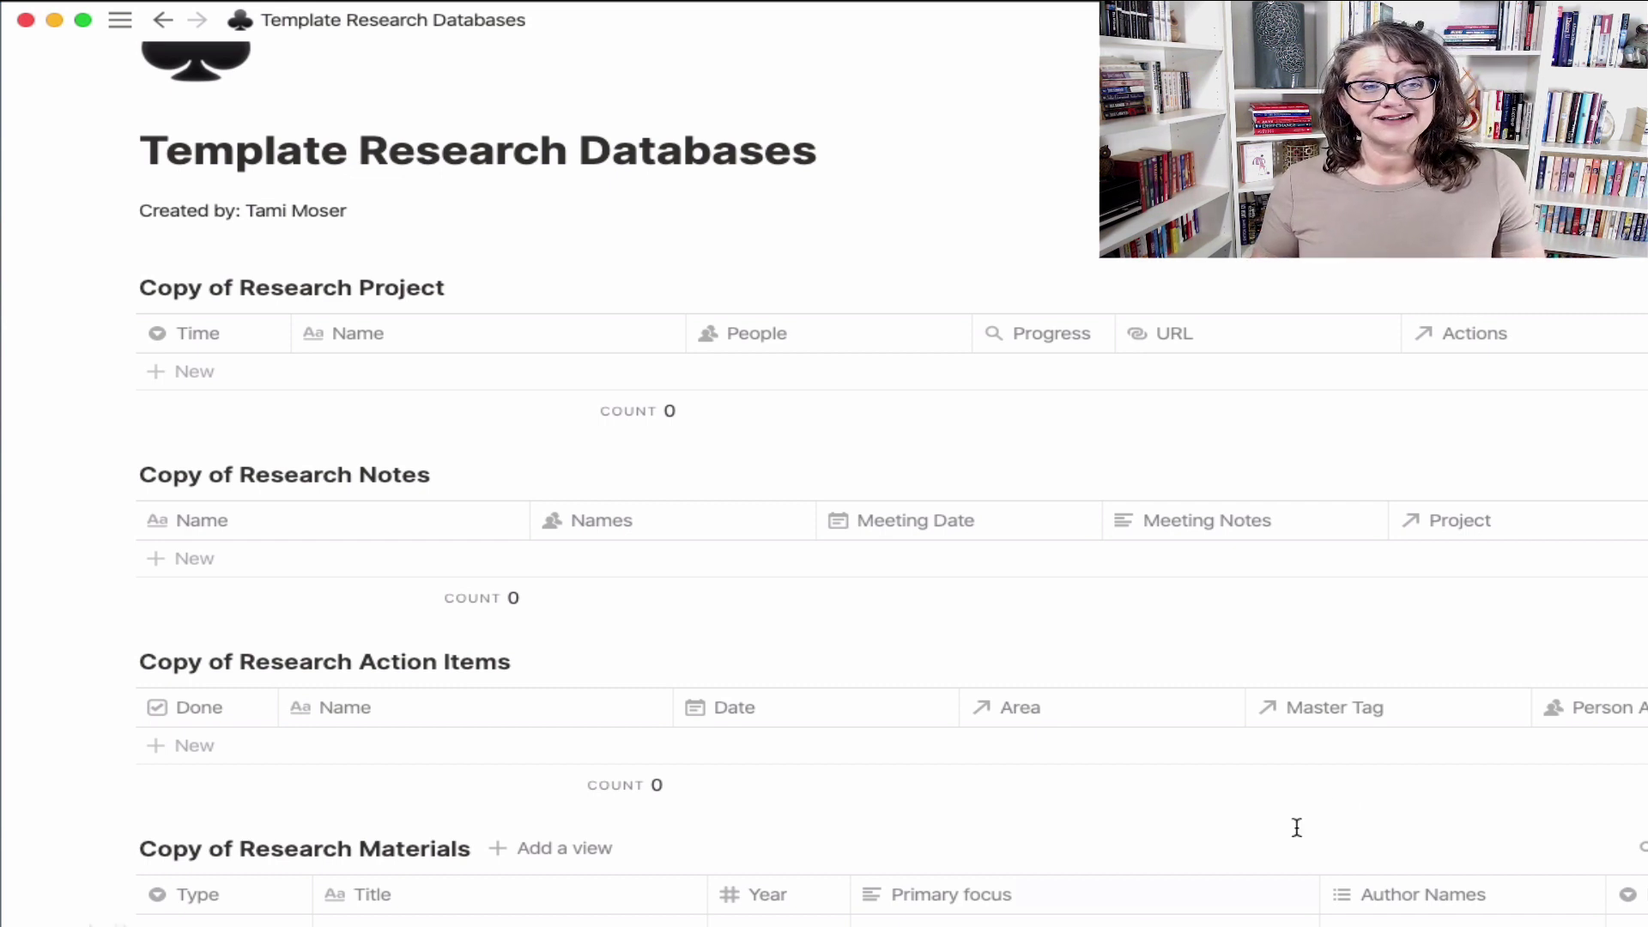
Show the Table, Board, Calendar, List and Gallery view choices for Copy of Research Project.
scroll(1356, 747, up, 4)
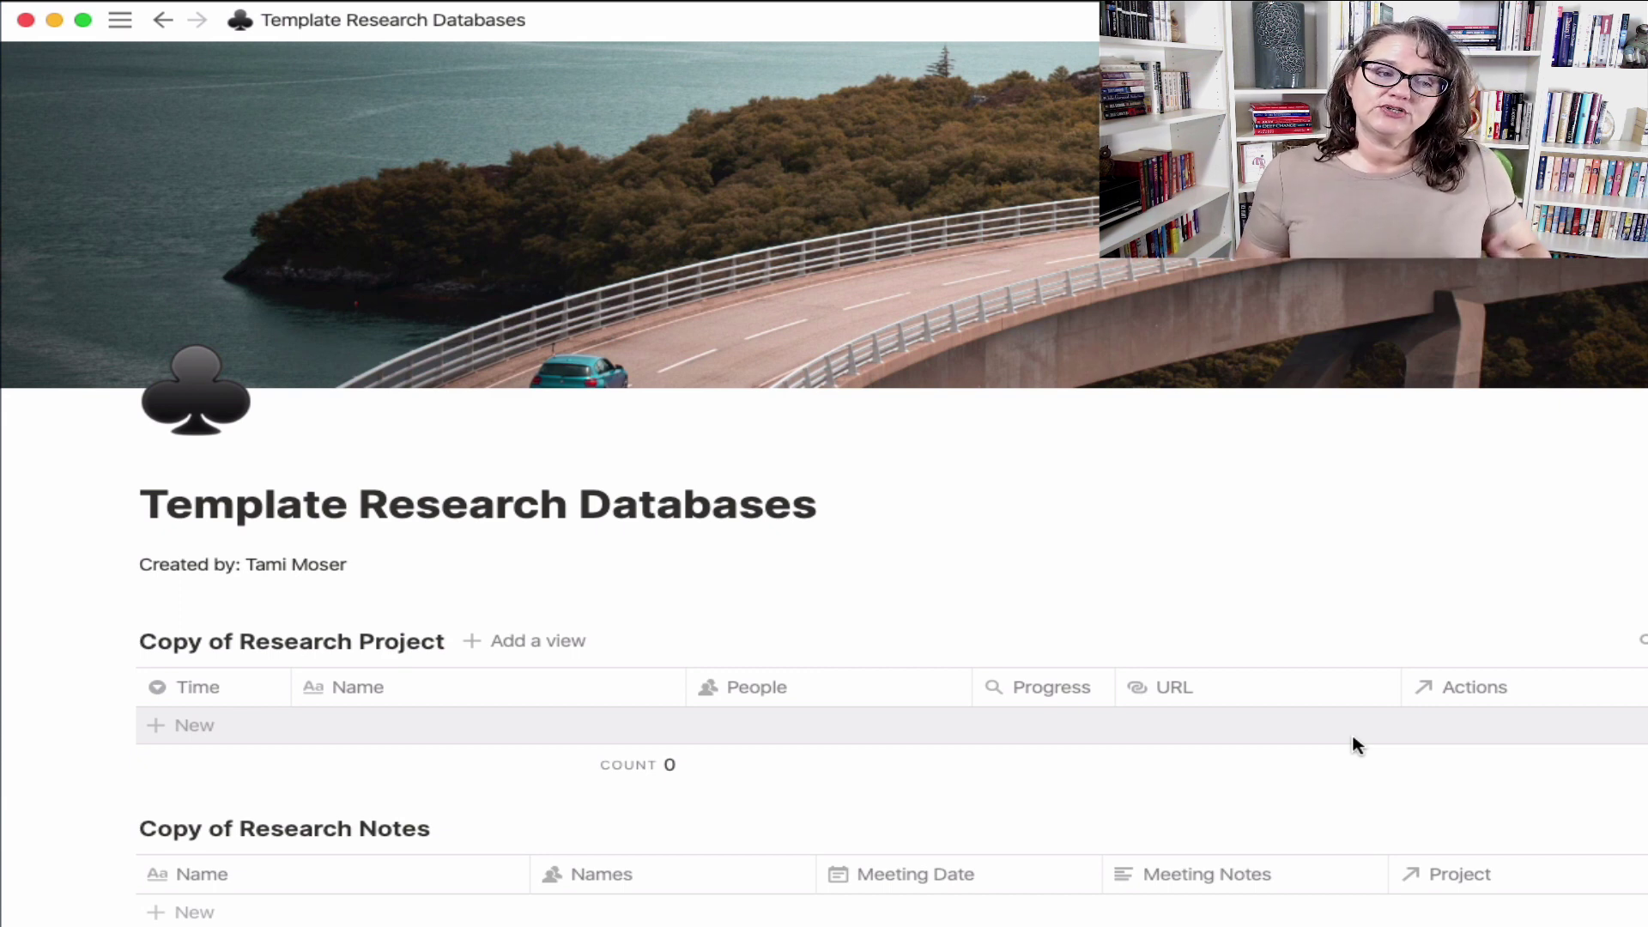
click(553, 644)
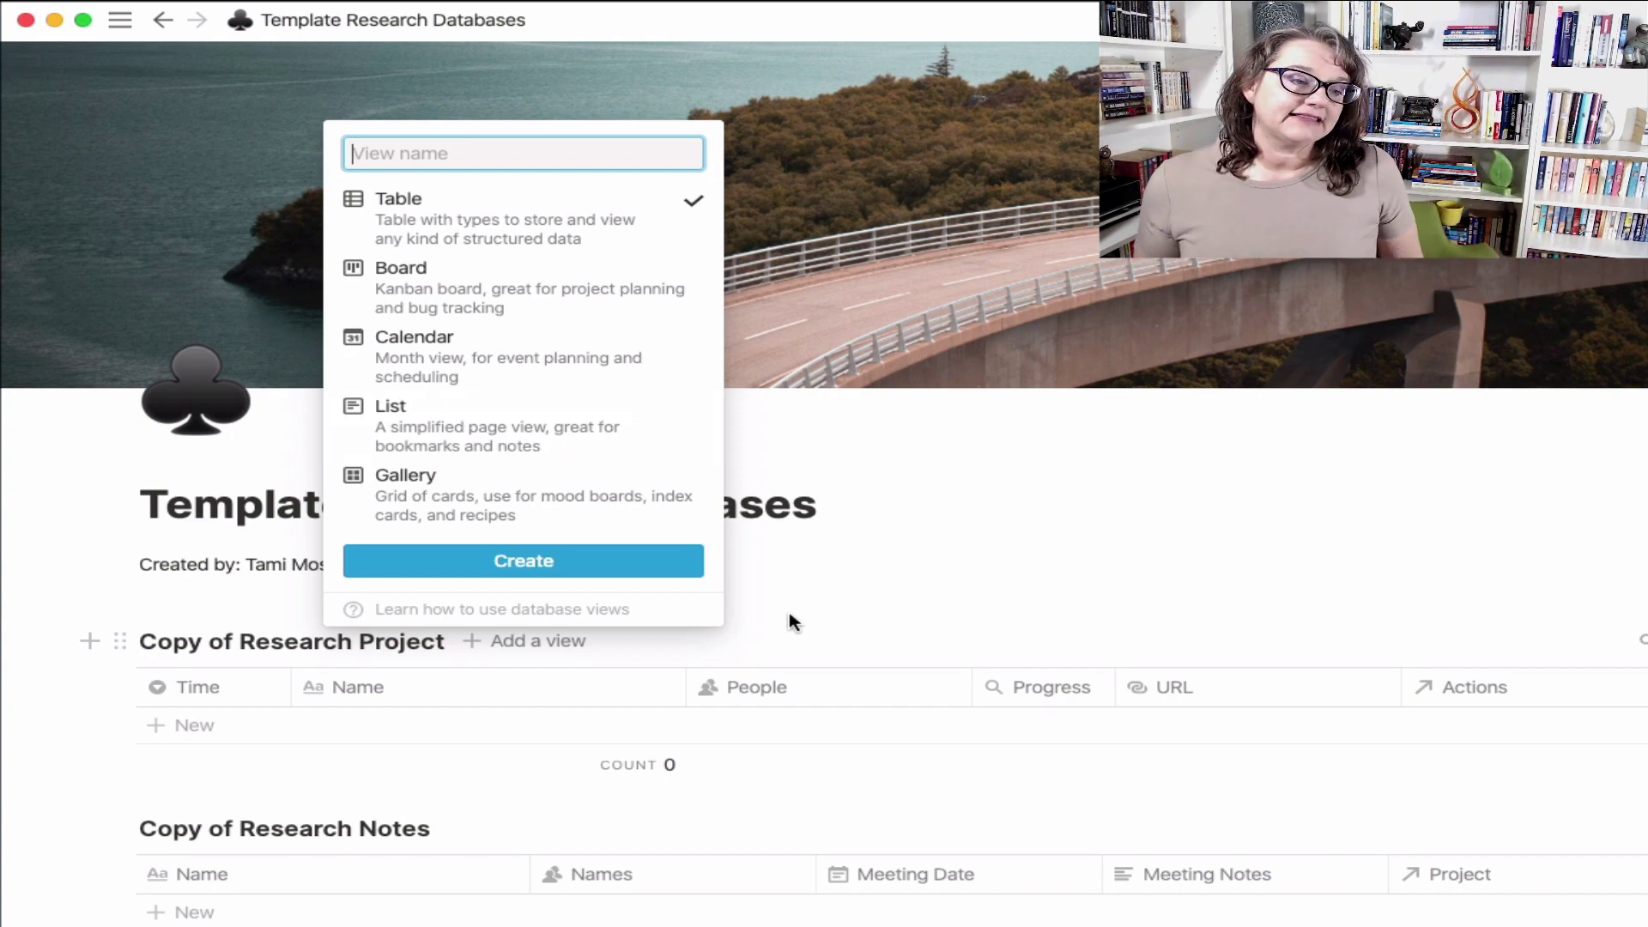
Dismiss the Add a view popup without creating a view.
click(822, 611)
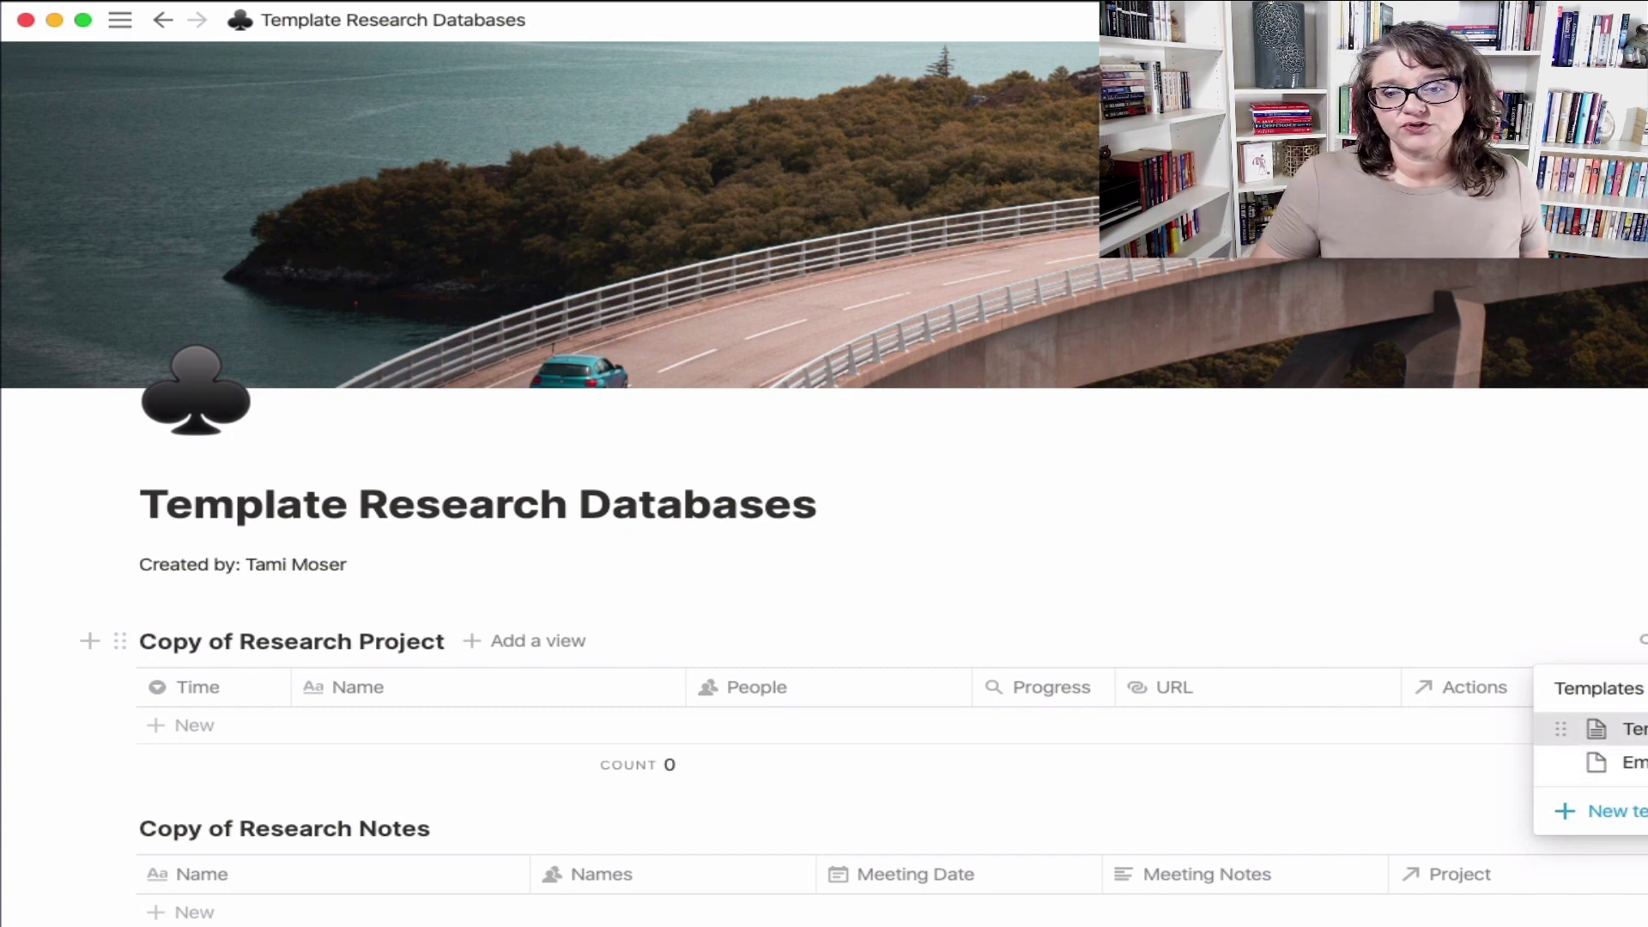
Create an entry from the template titled 'First Research Project' and close it.
click(1614, 729)
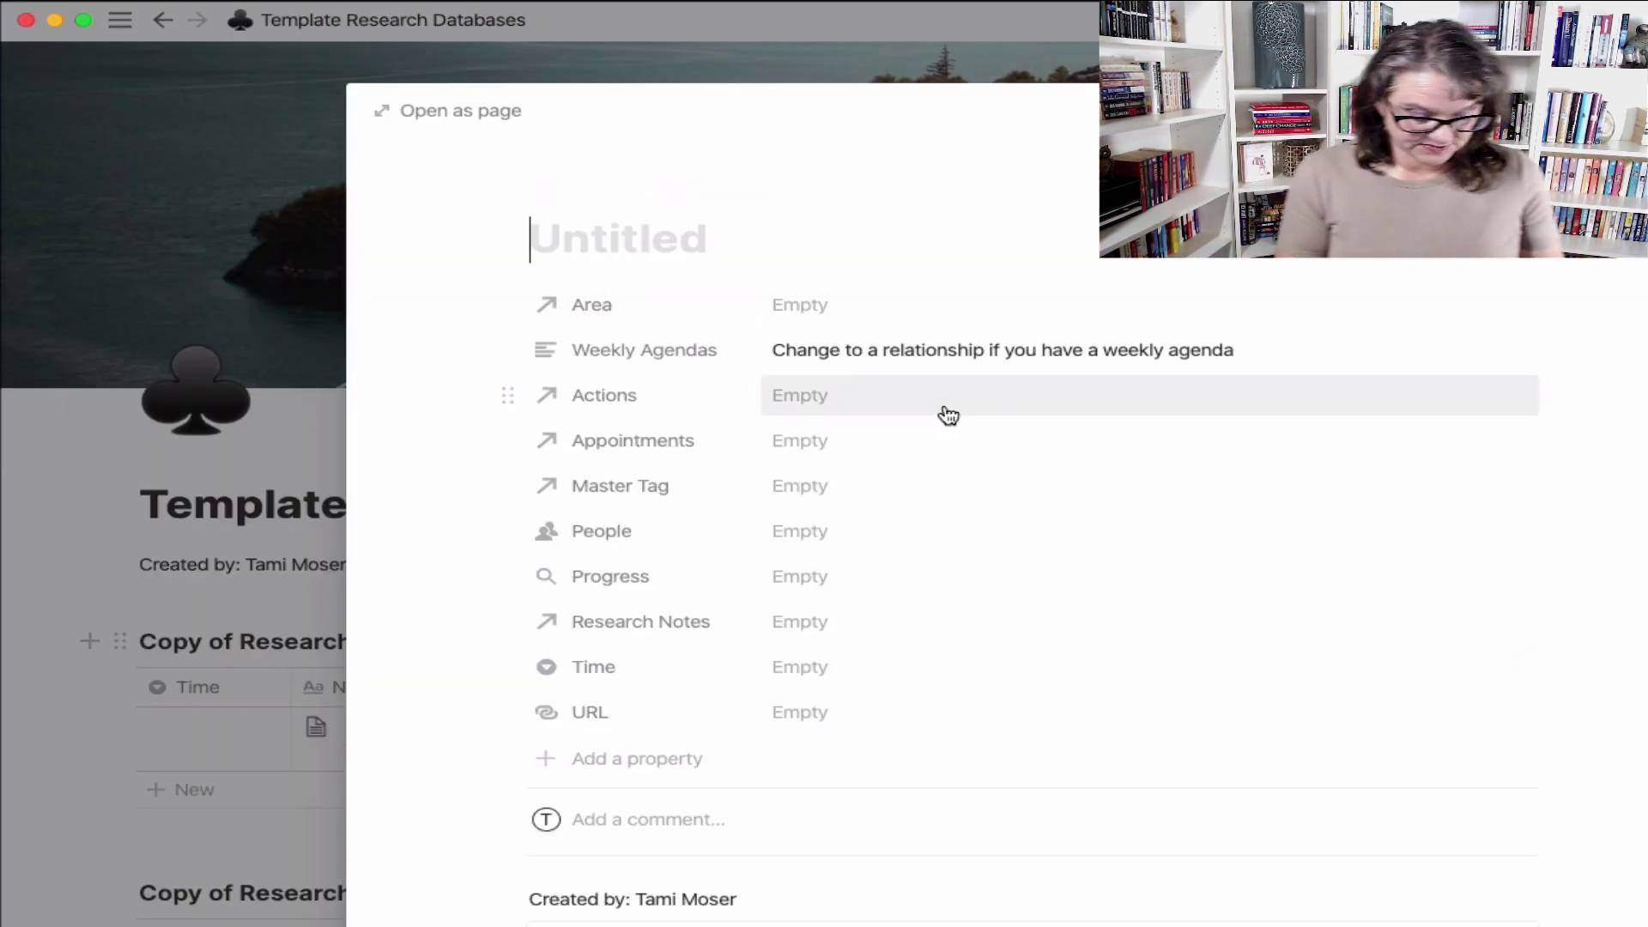
text(First Research Project)
key(Return)
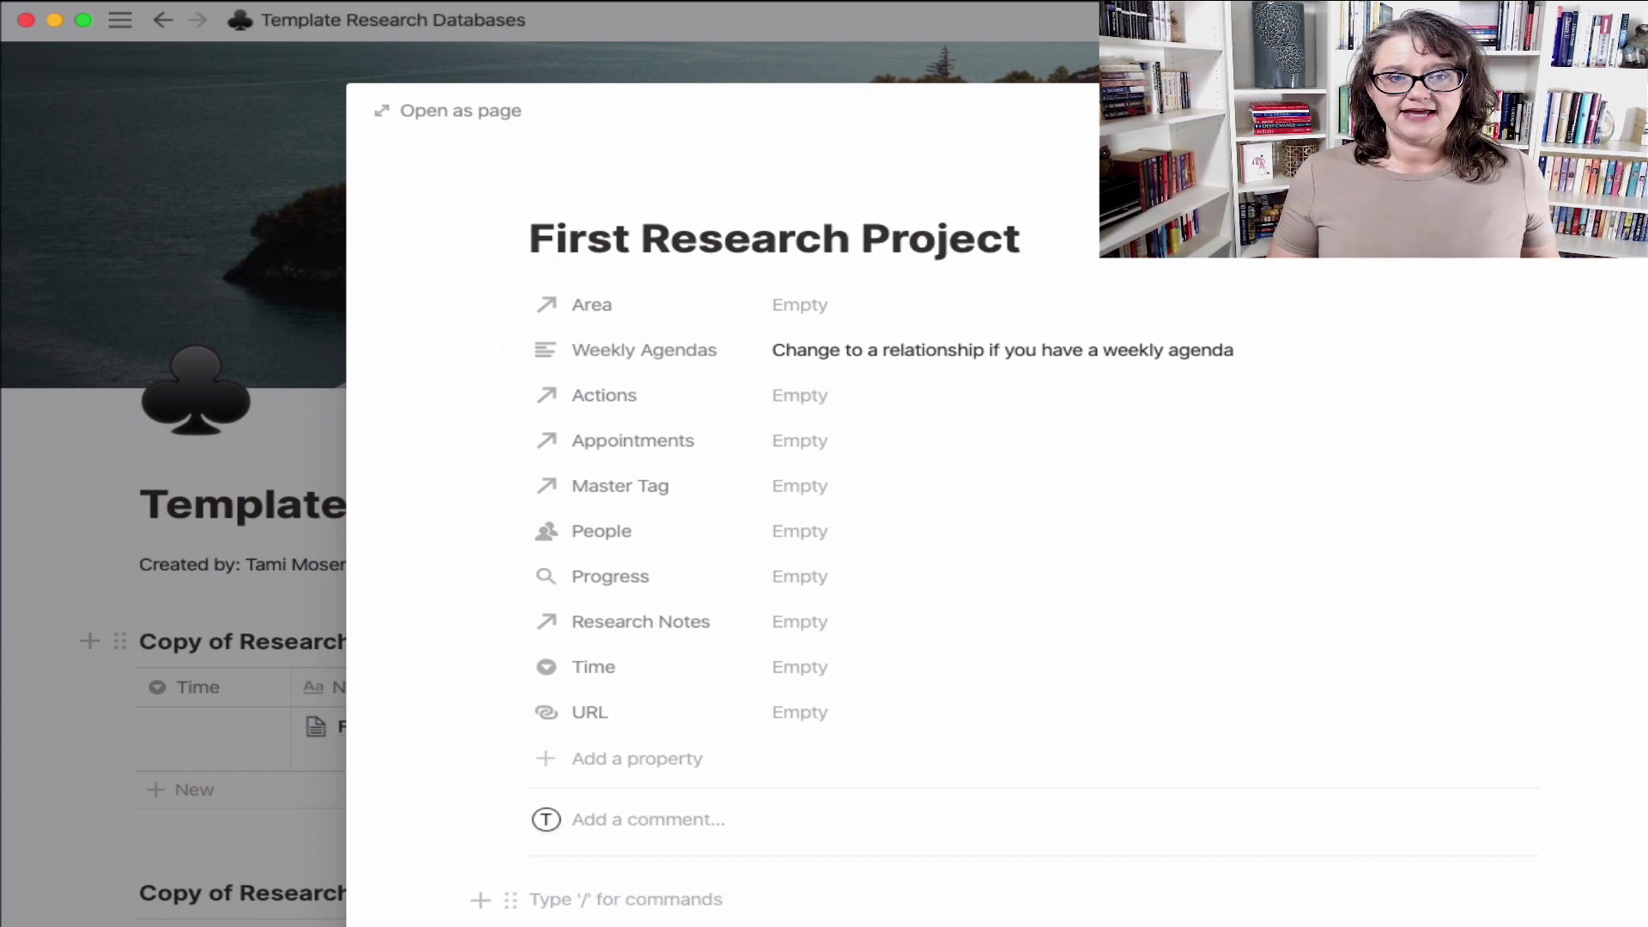
click(331, 791)
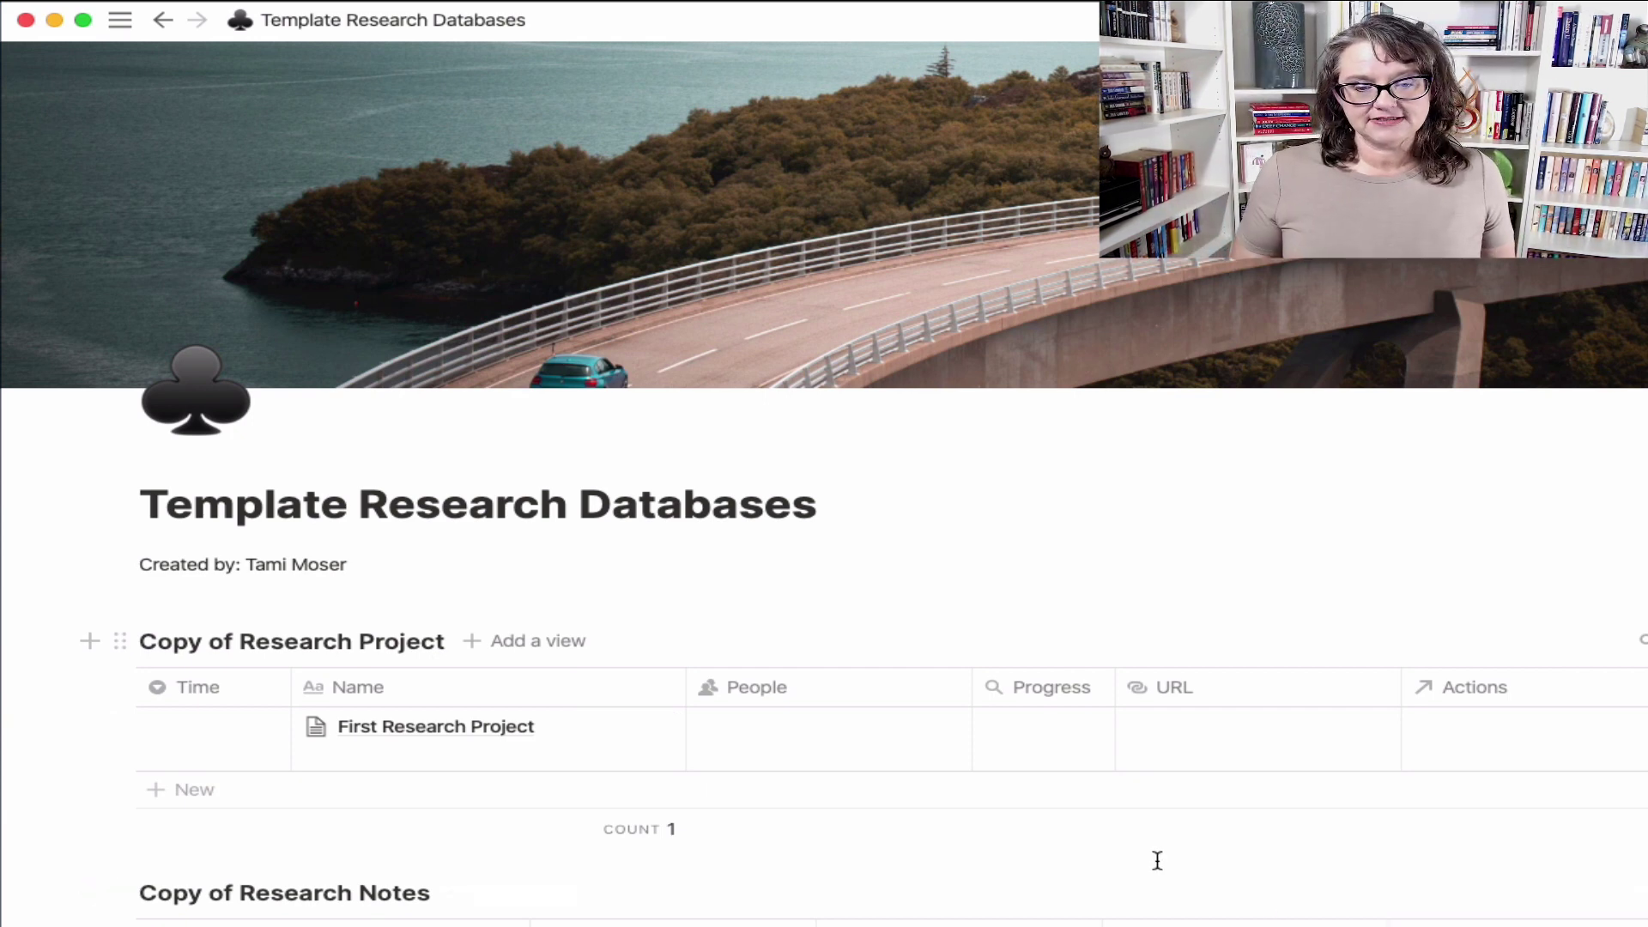
Open the First Research Project entry as a full page.
scroll(666, 773, down, 3)
scroll(666, 772, up, 3)
click(607, 727)
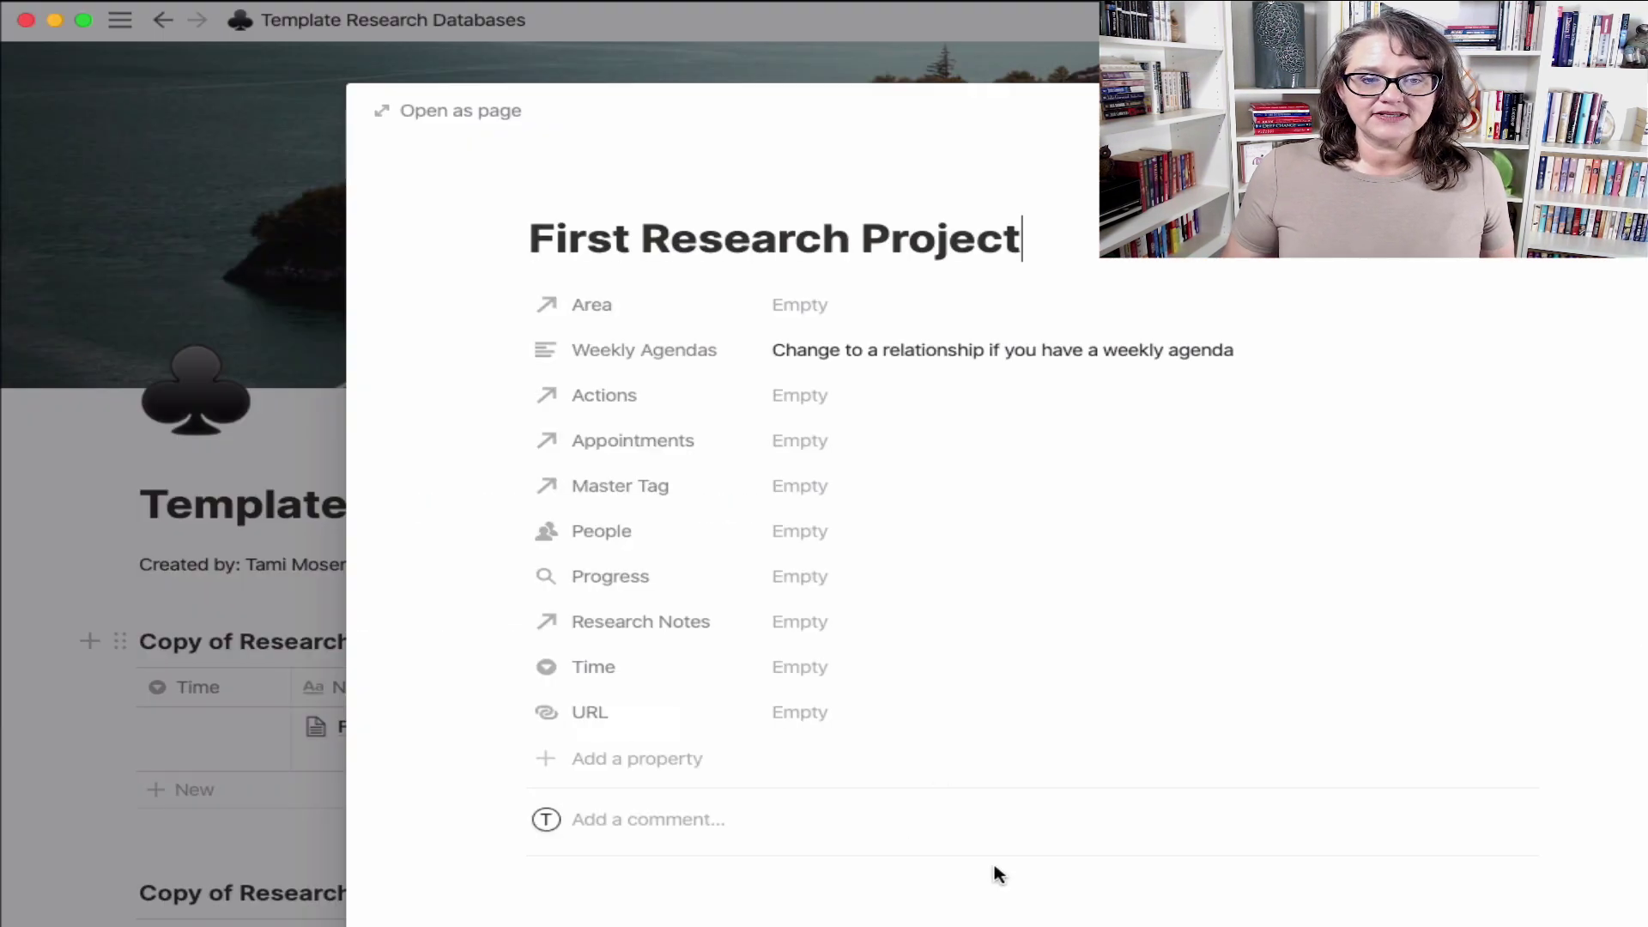
click(462, 119)
Expand and collapse the RESEARCH PLAN toggle and its Aims of Research sub-toggle.
scroll(666, 503, down, 3)
scroll(681, 515, up, 3)
scroll(746, 842, down, 4)
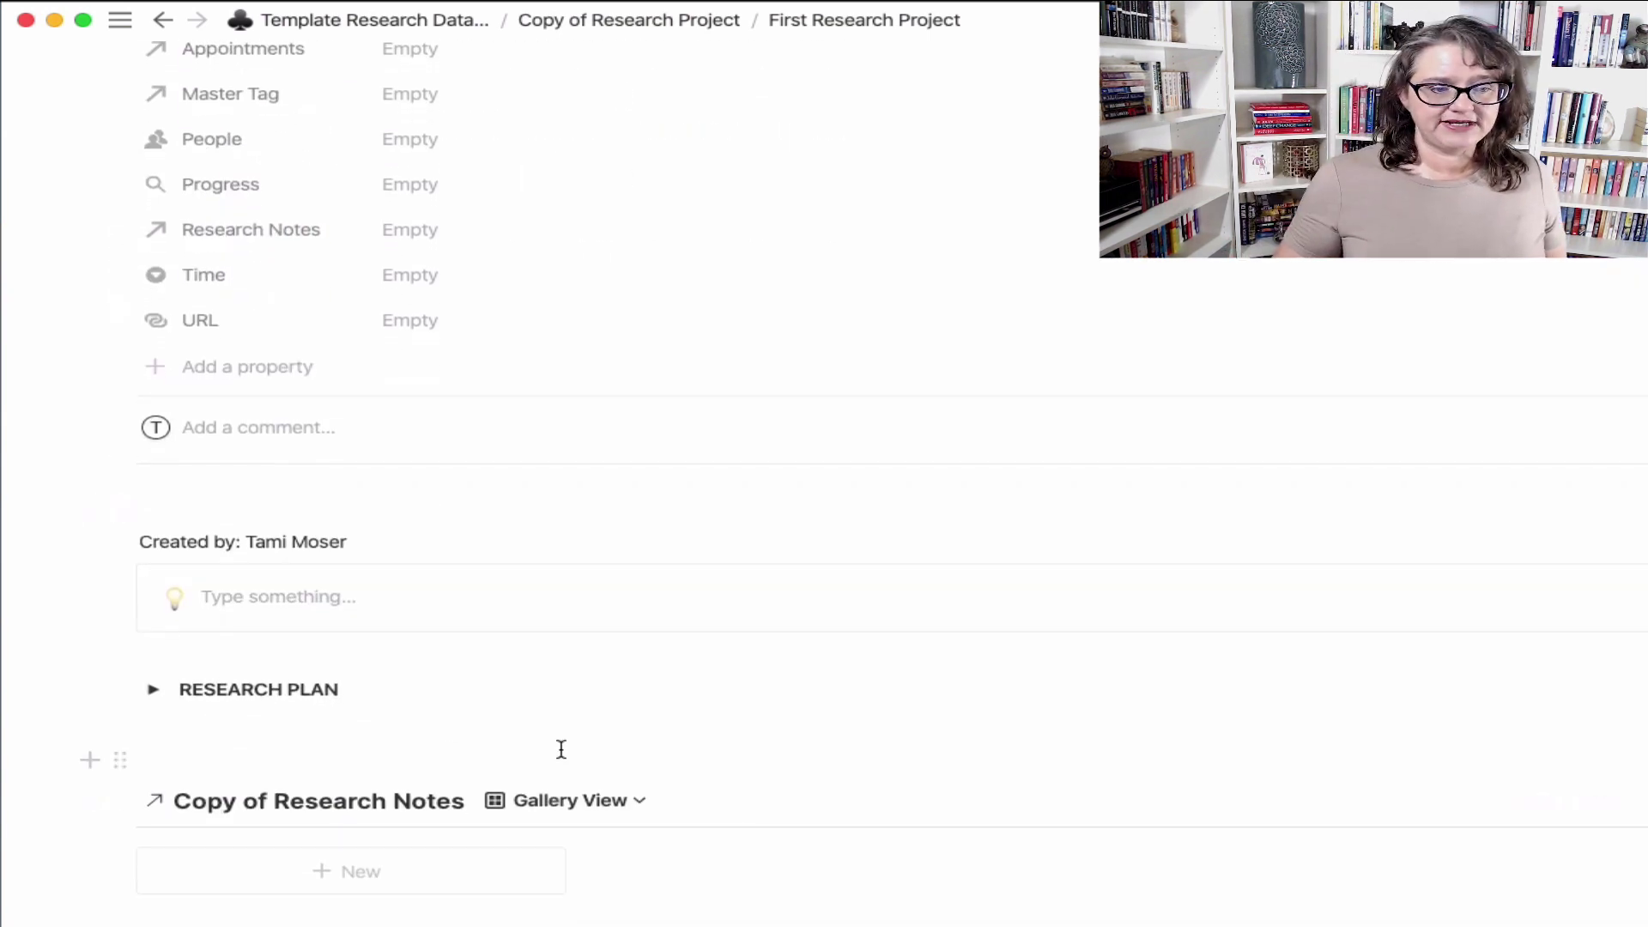
click(155, 691)
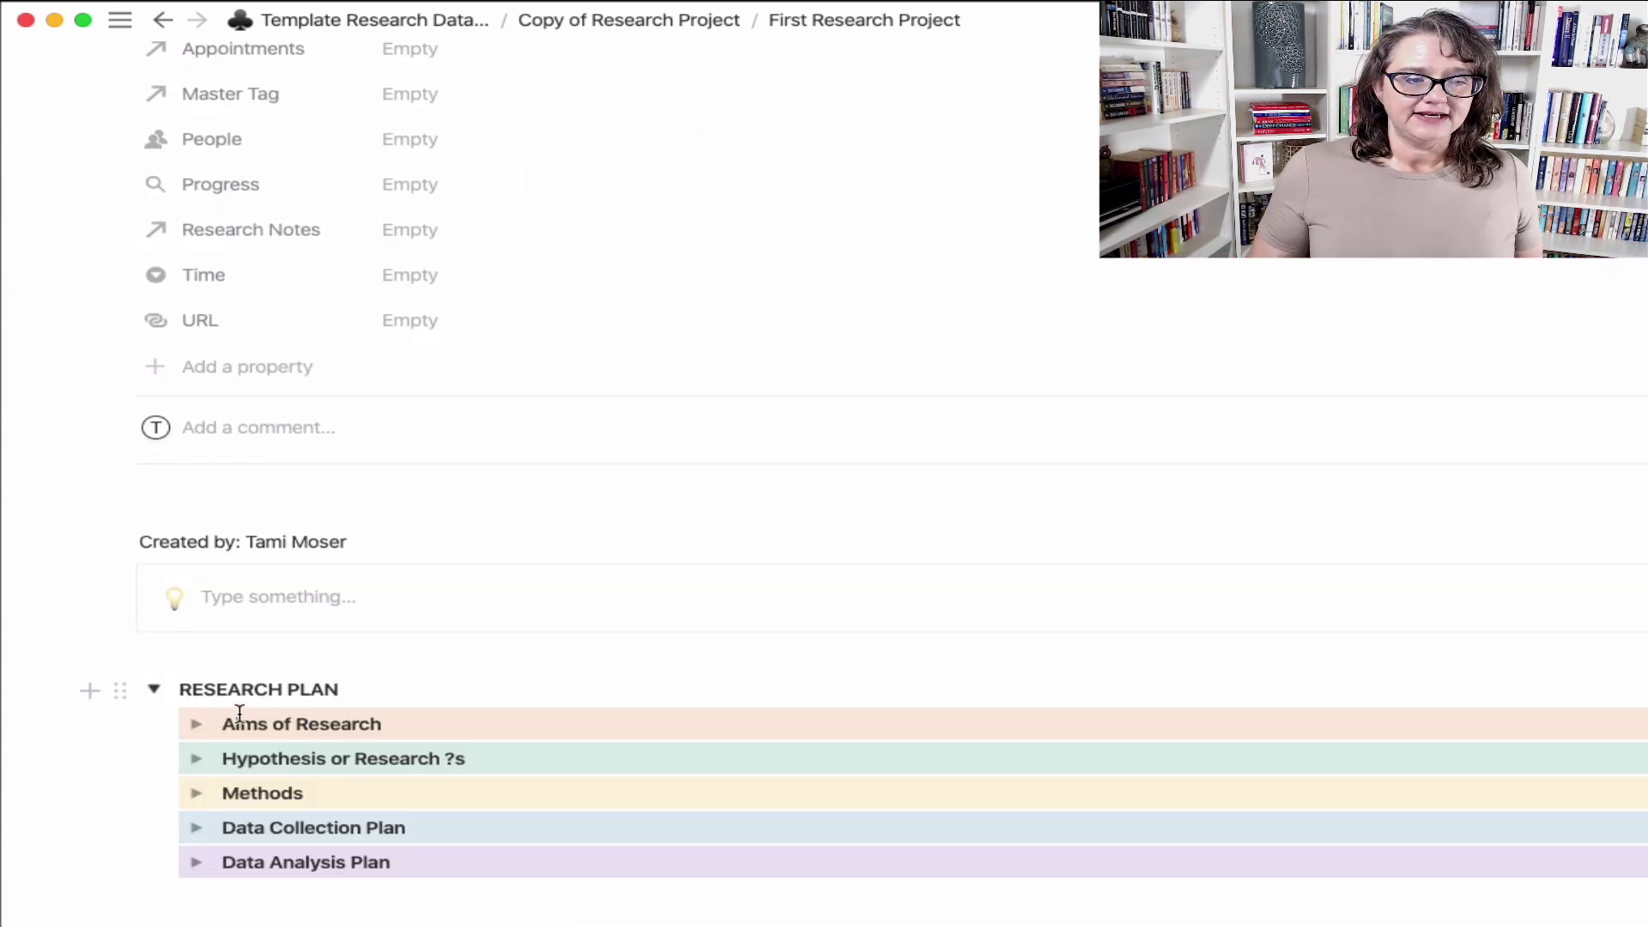
click(196, 725)
click(197, 725)
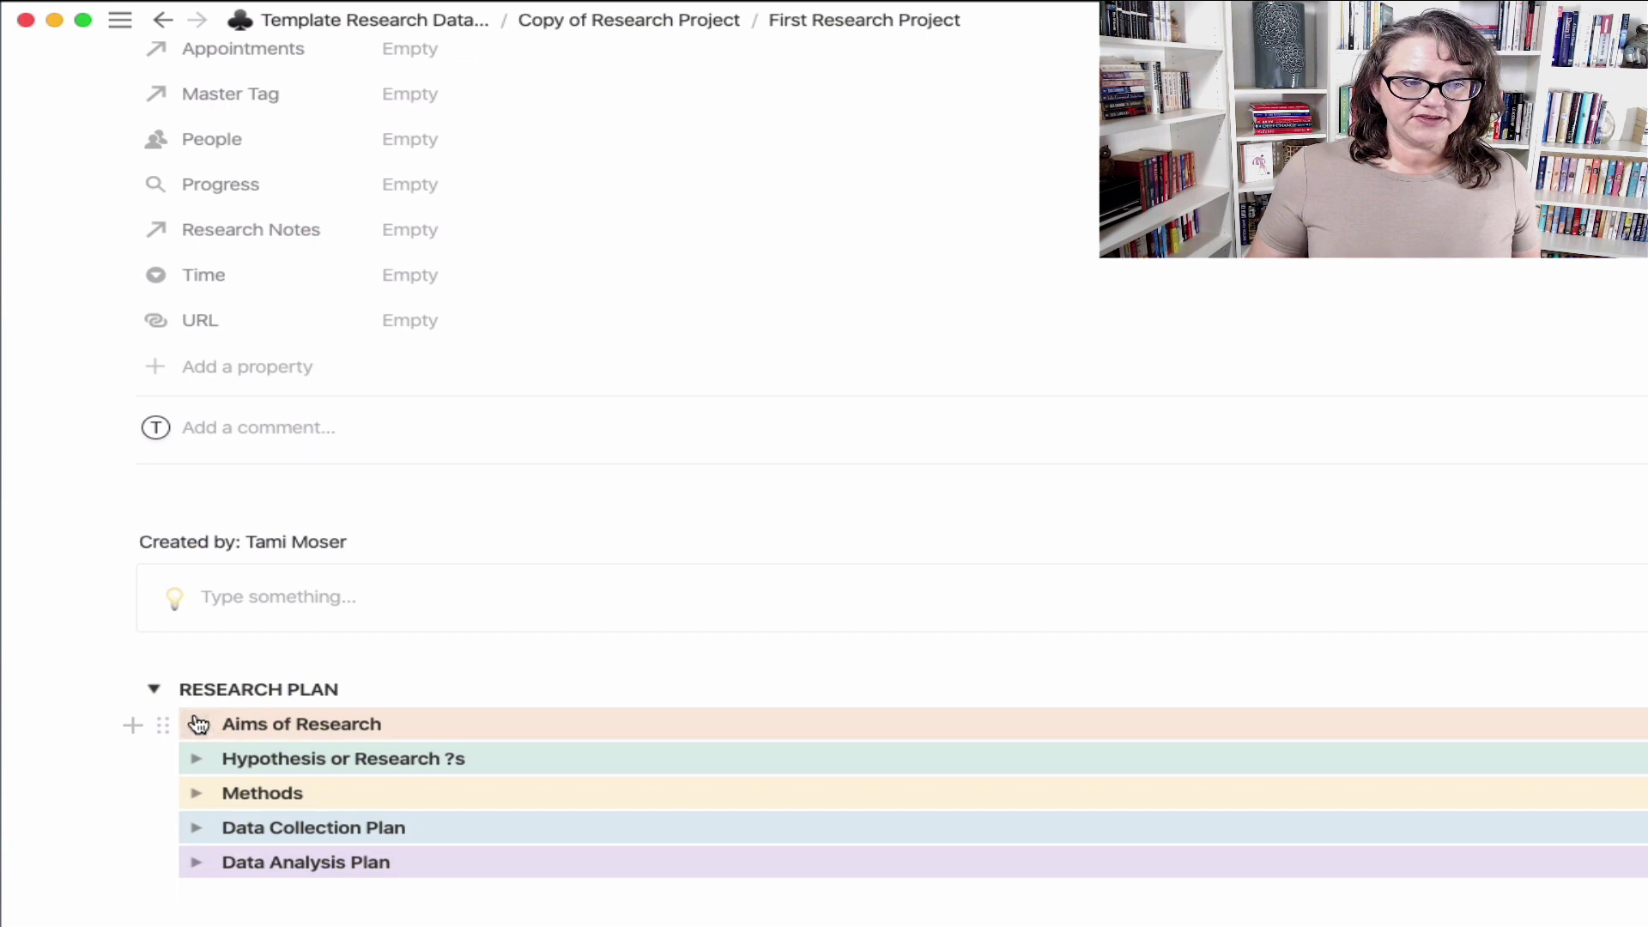
click(154, 690)
scroll(637, 724, down, 3)
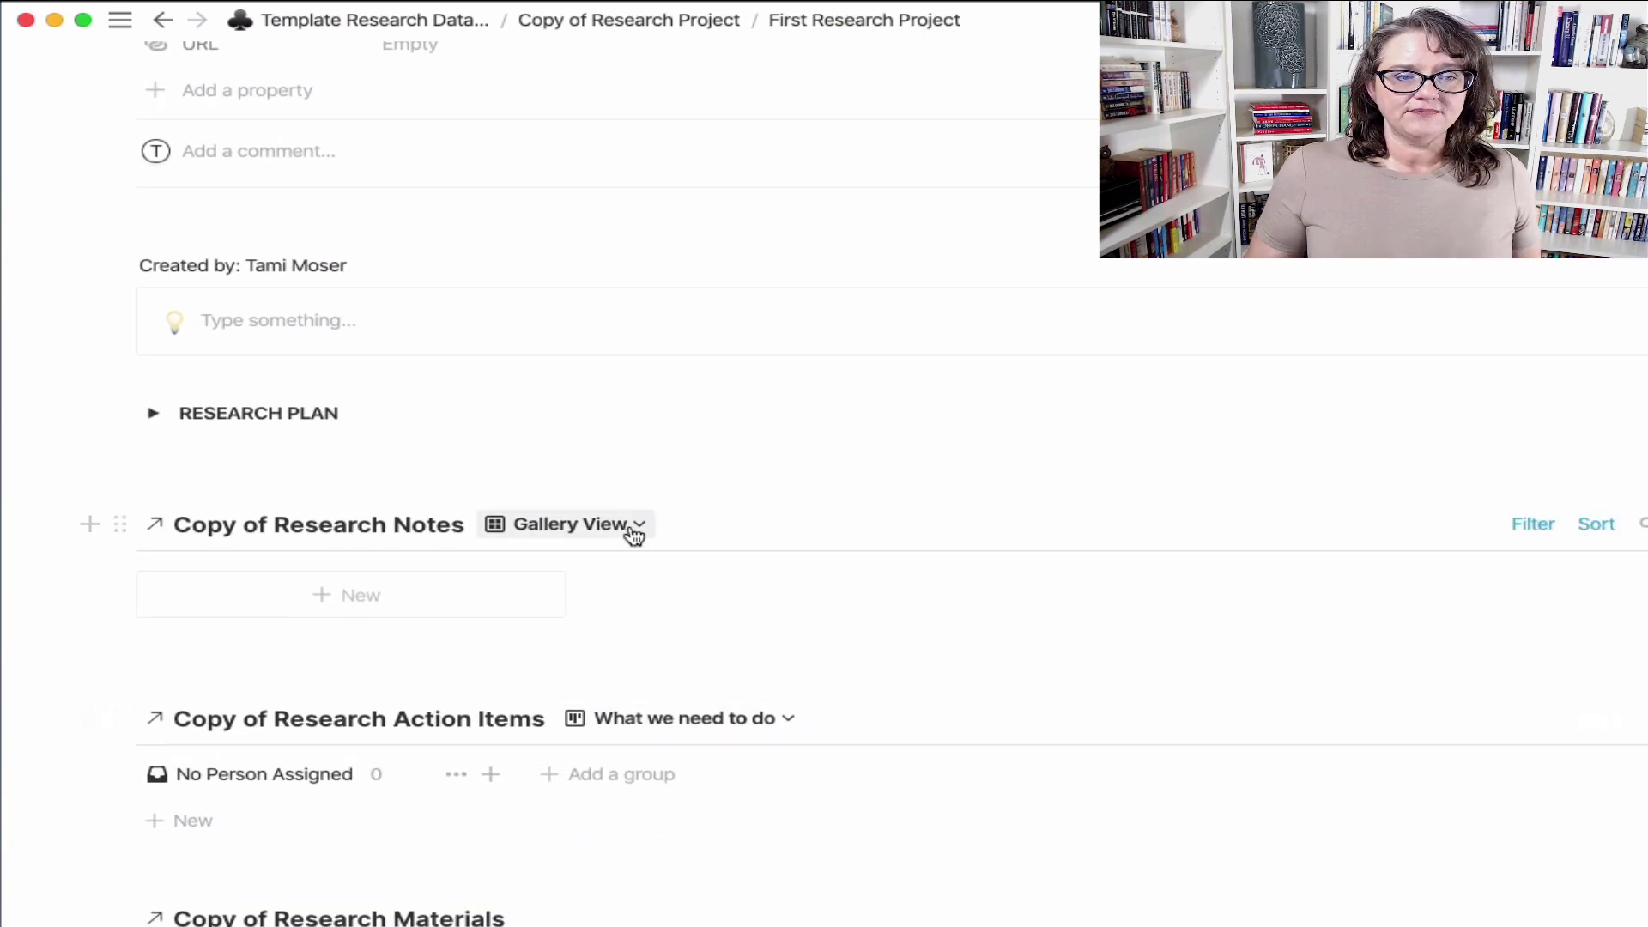
Keep the Research Notes gallery filter on Project with Contains, picking no value, and close it.
click(1550, 527)
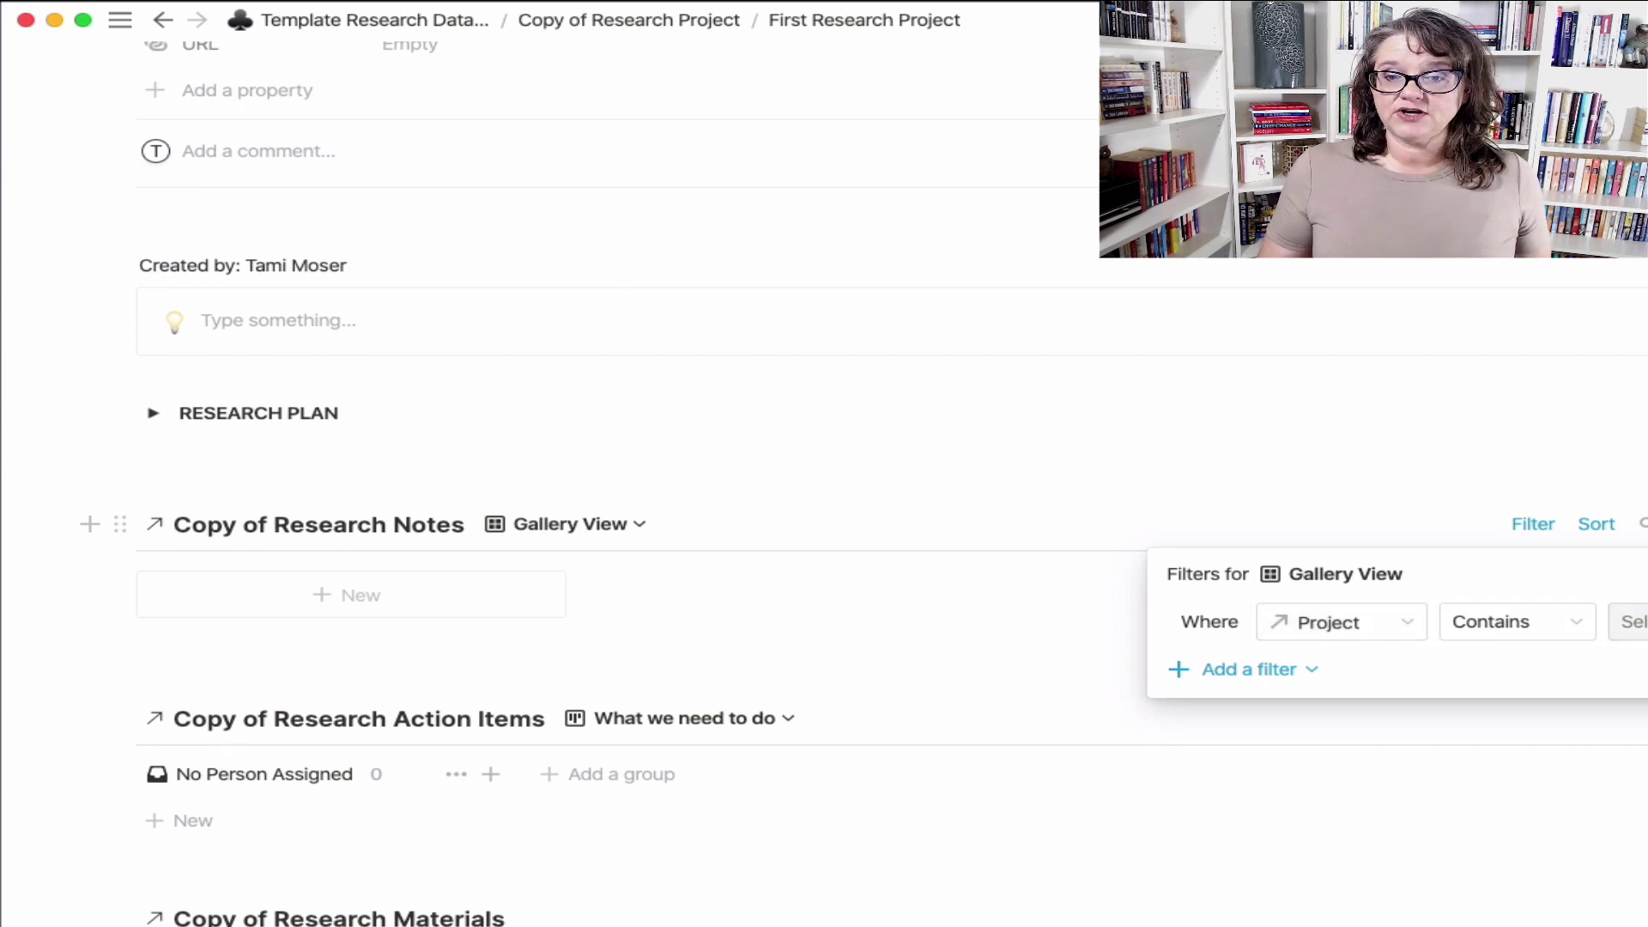
click(1631, 621)
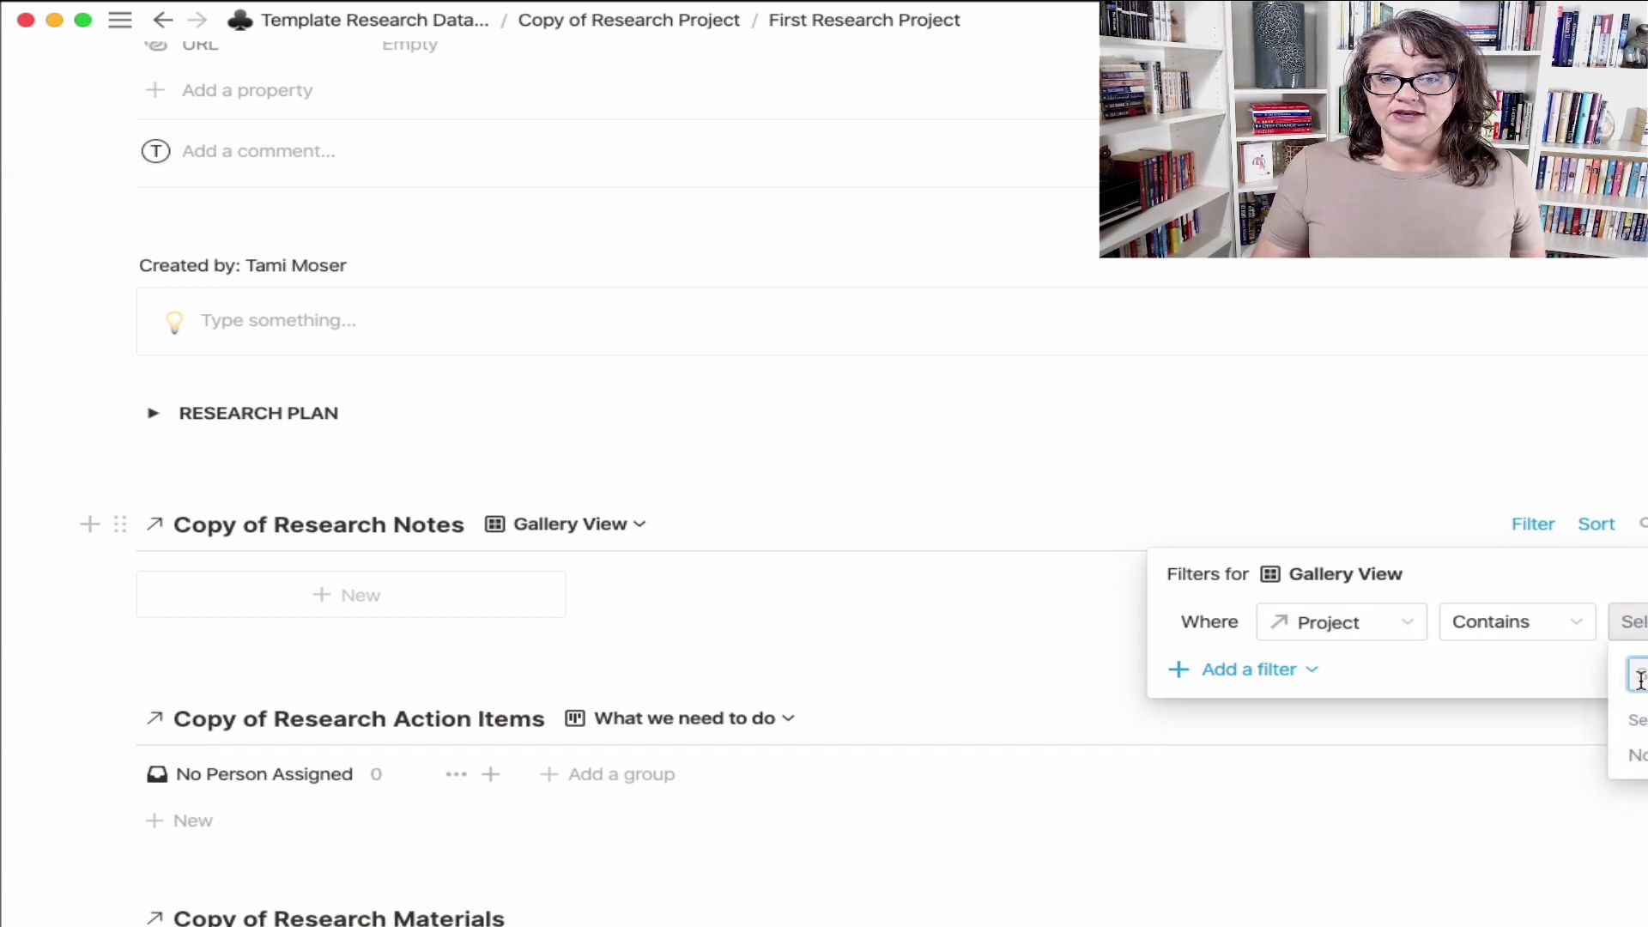
click(1400, 619)
click(1399, 619)
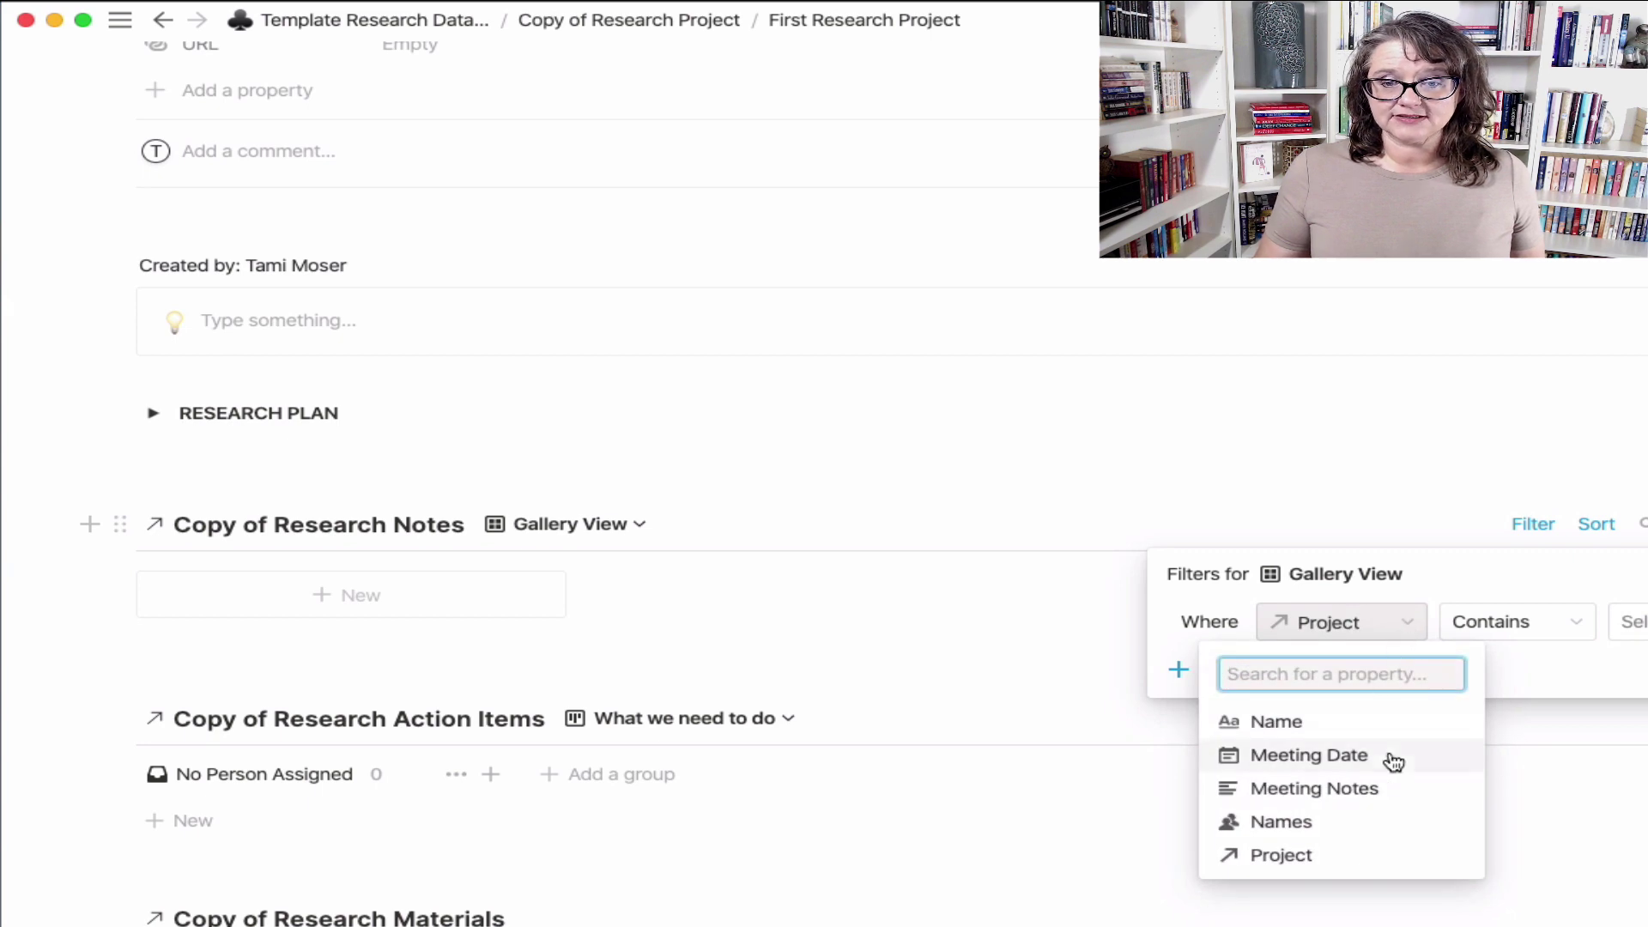
click(1302, 863)
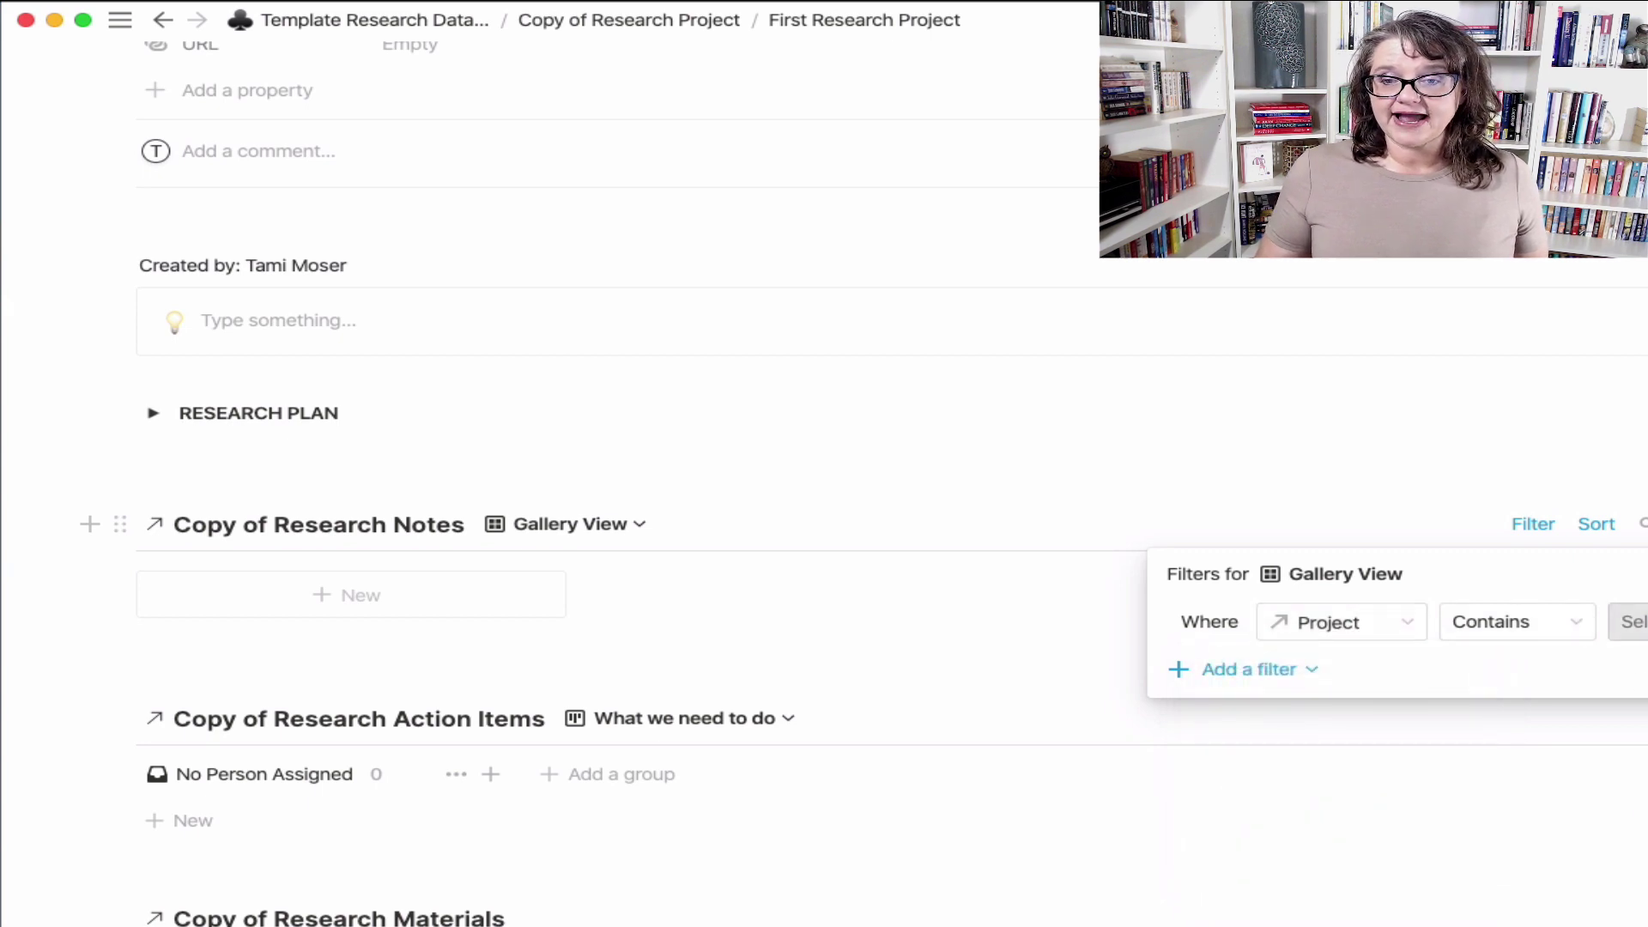
click(1633, 621)
click(888, 640)
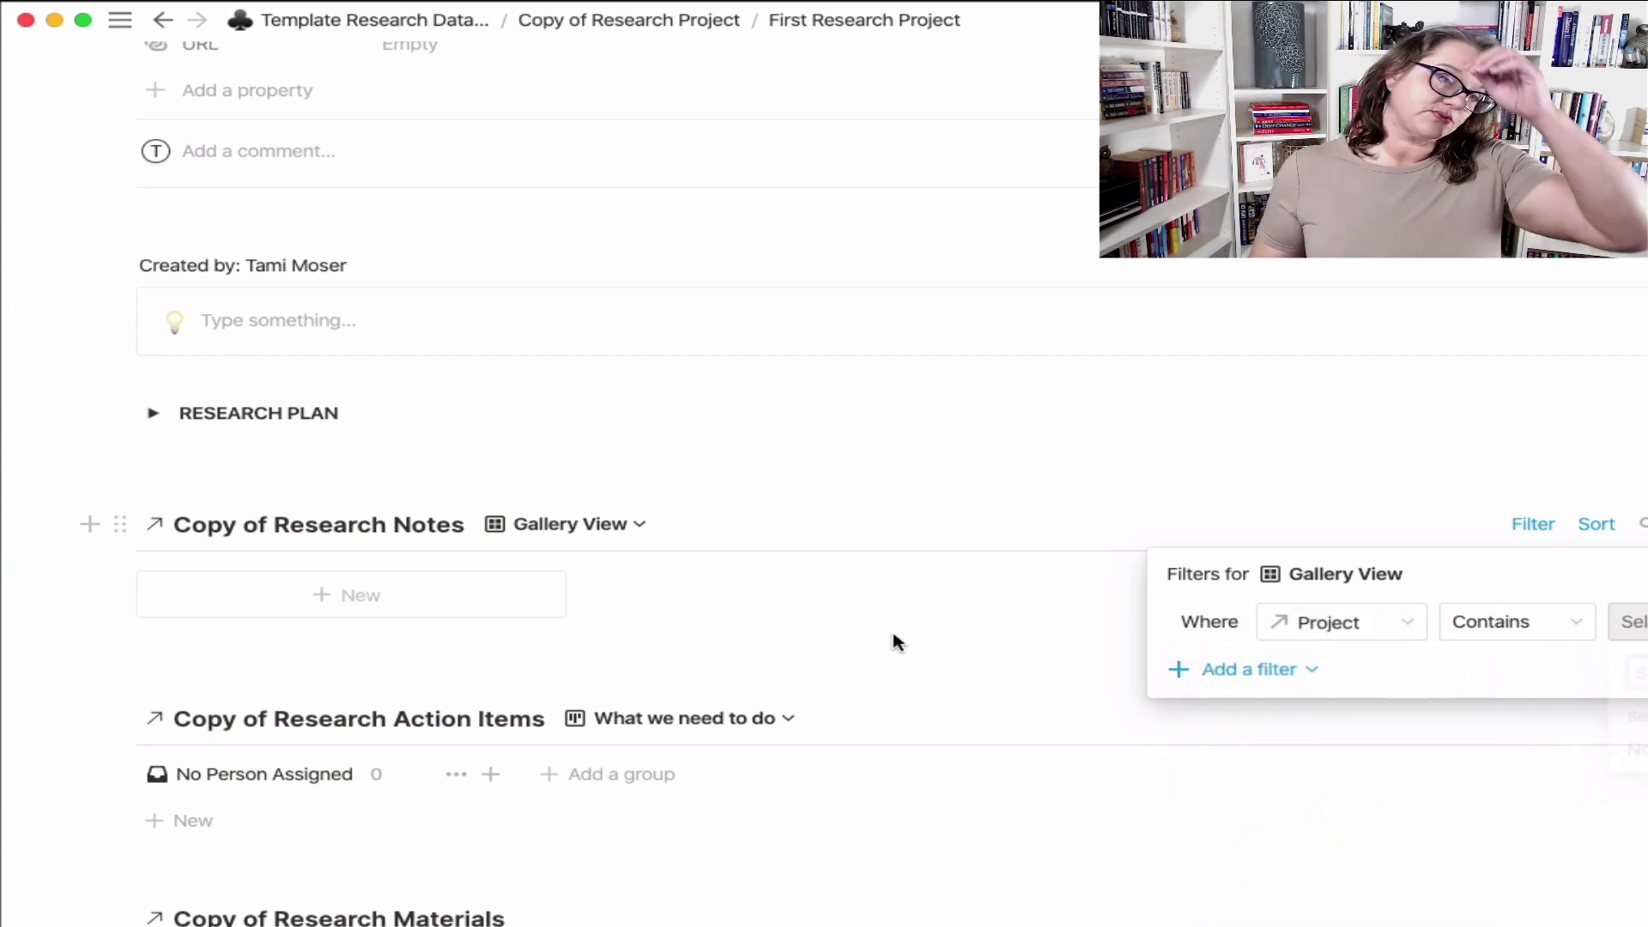
click(1048, 464)
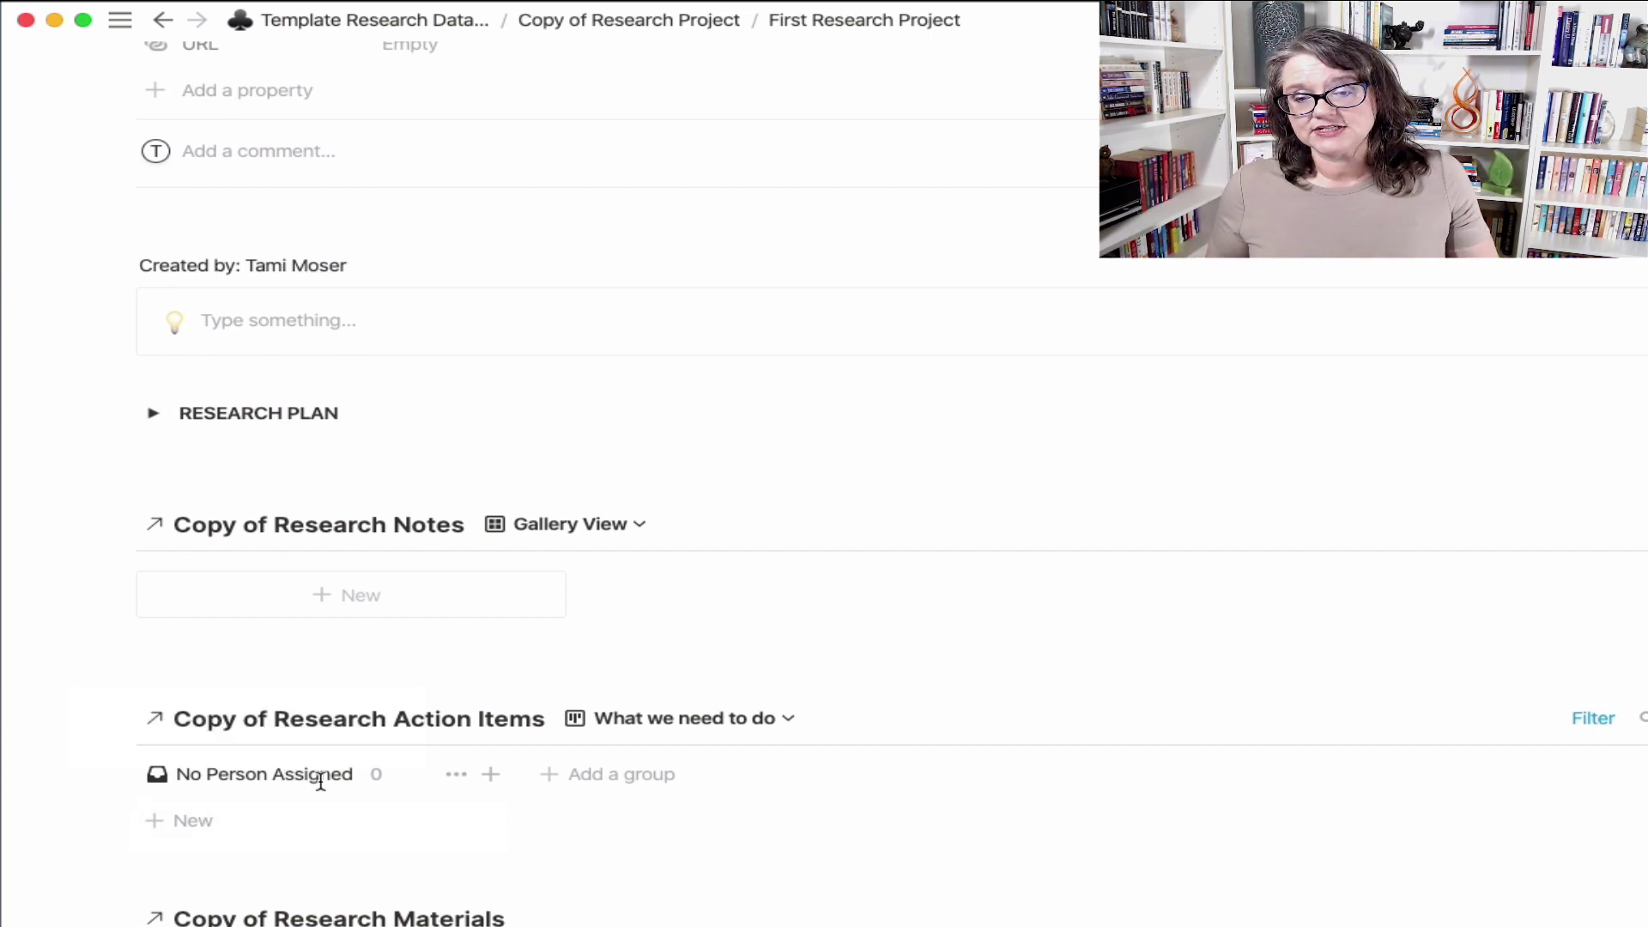
mouse_move(333, 768)
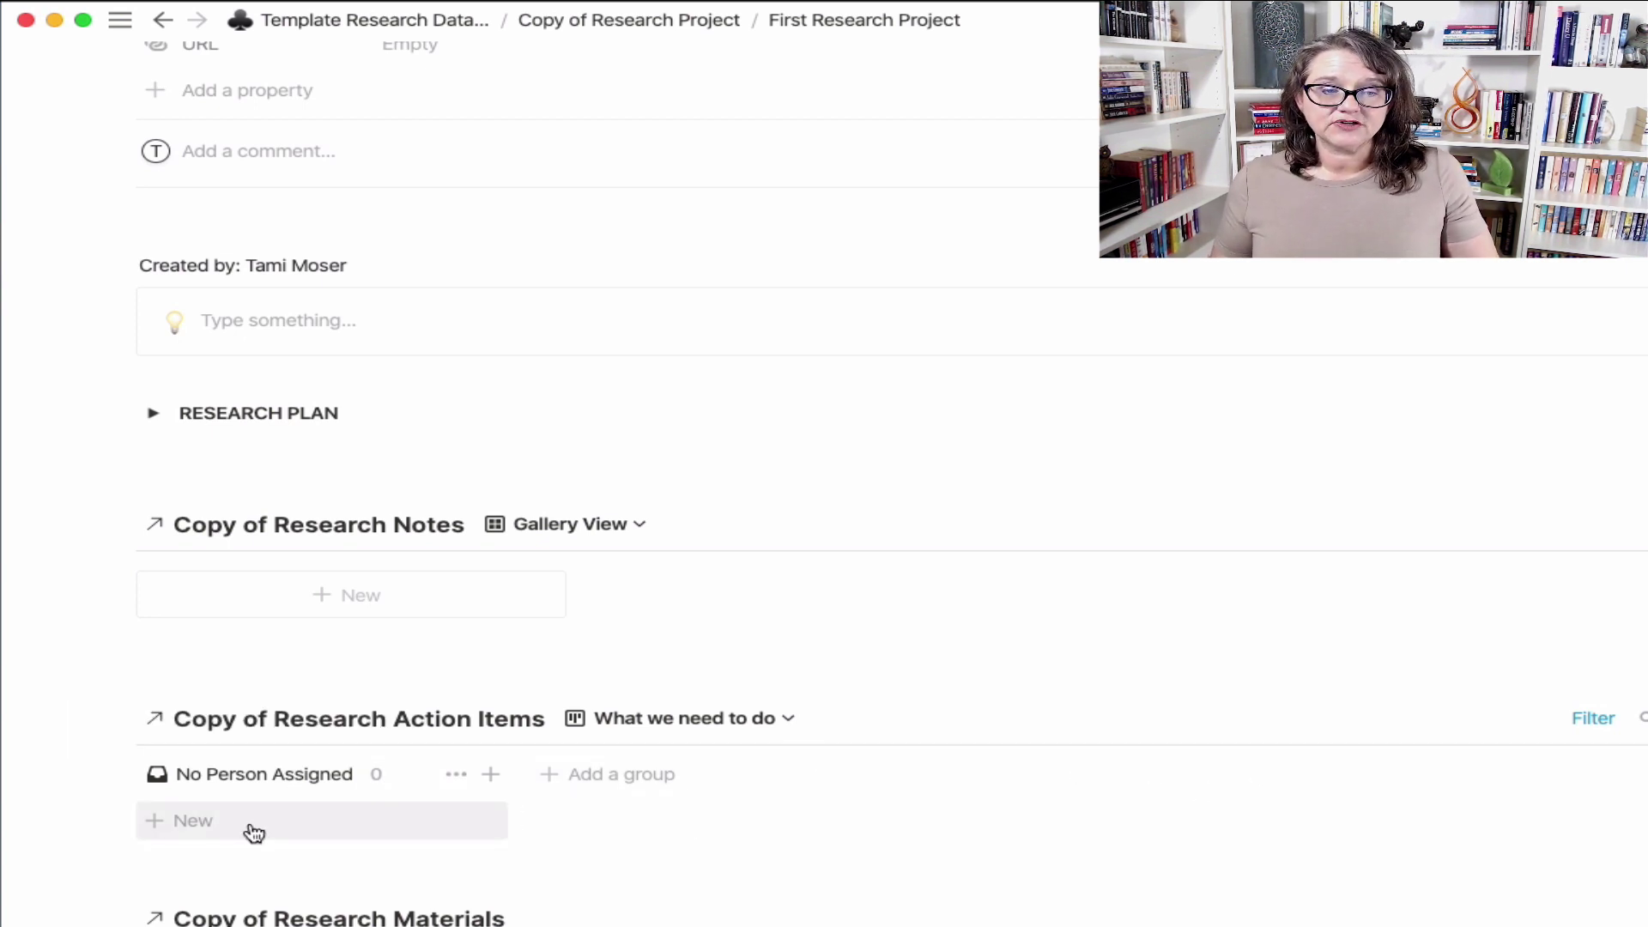
Look over the Action Items database's views list, then close it.
scroll(1422, 867, down, 2)
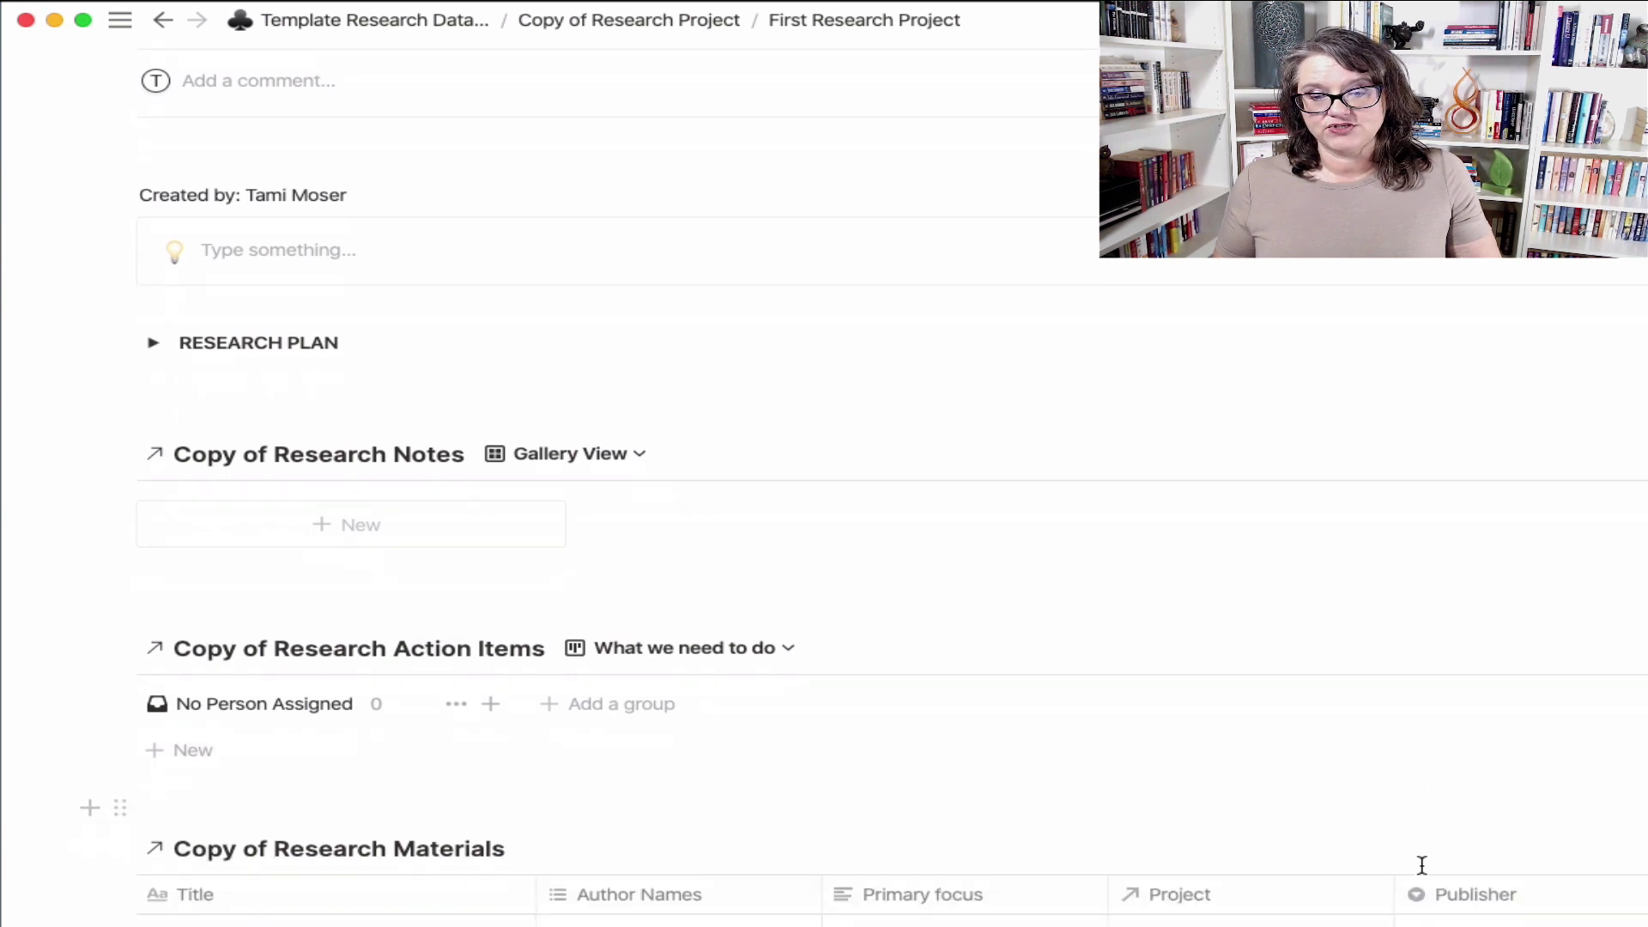
scroll(1421, 871, up, 1)
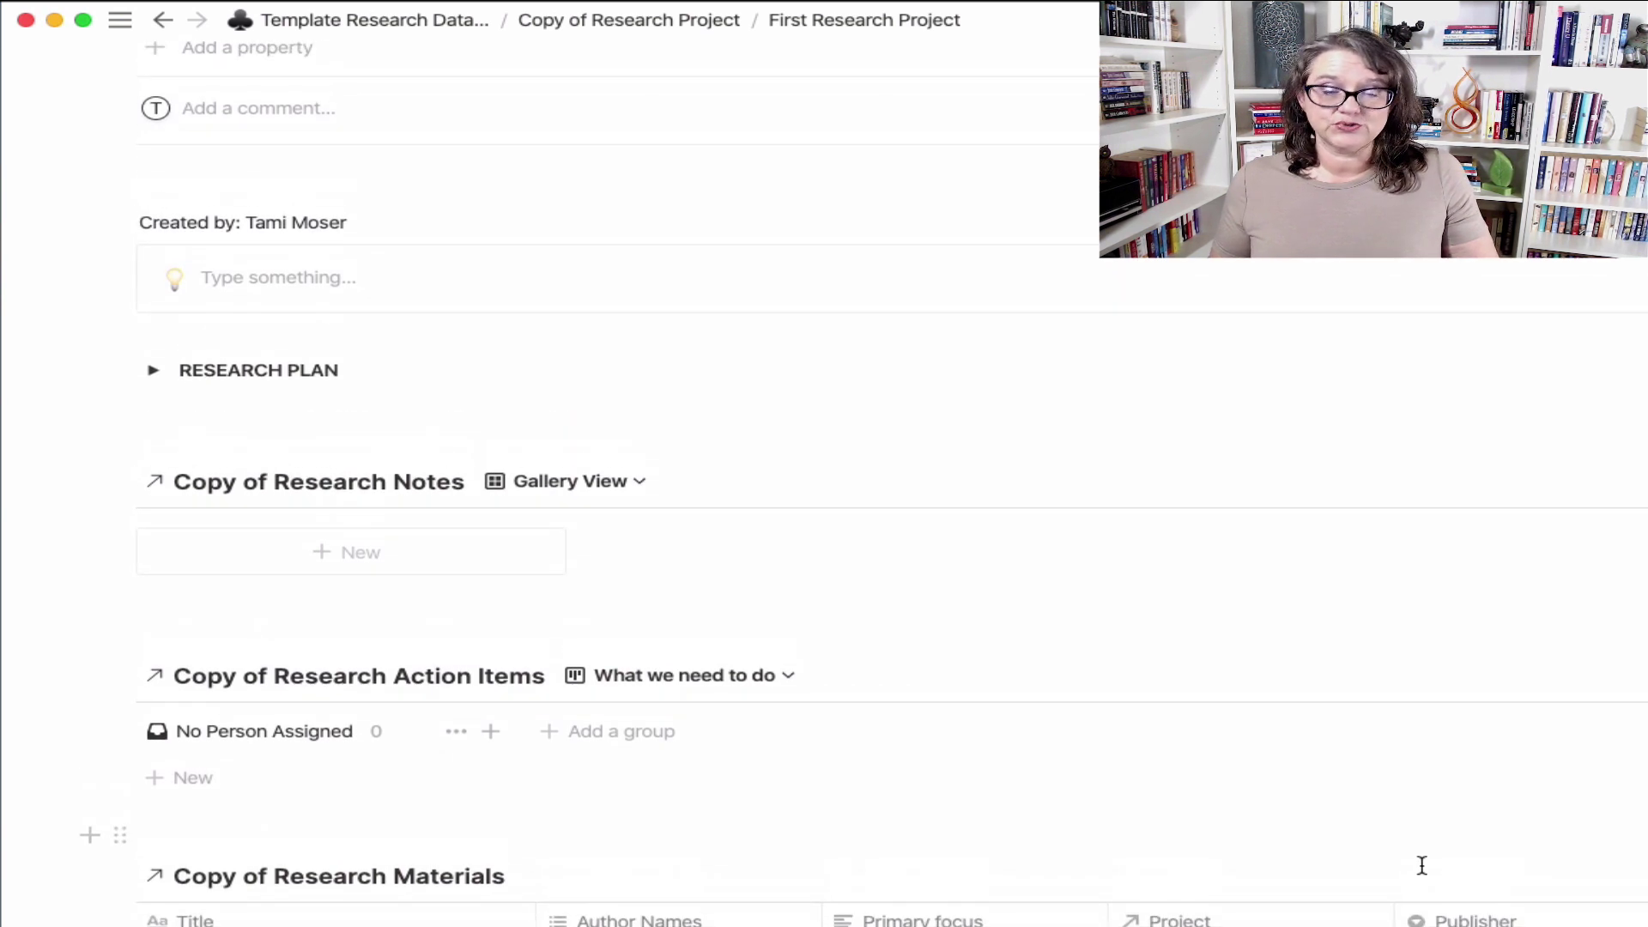
click(732, 674)
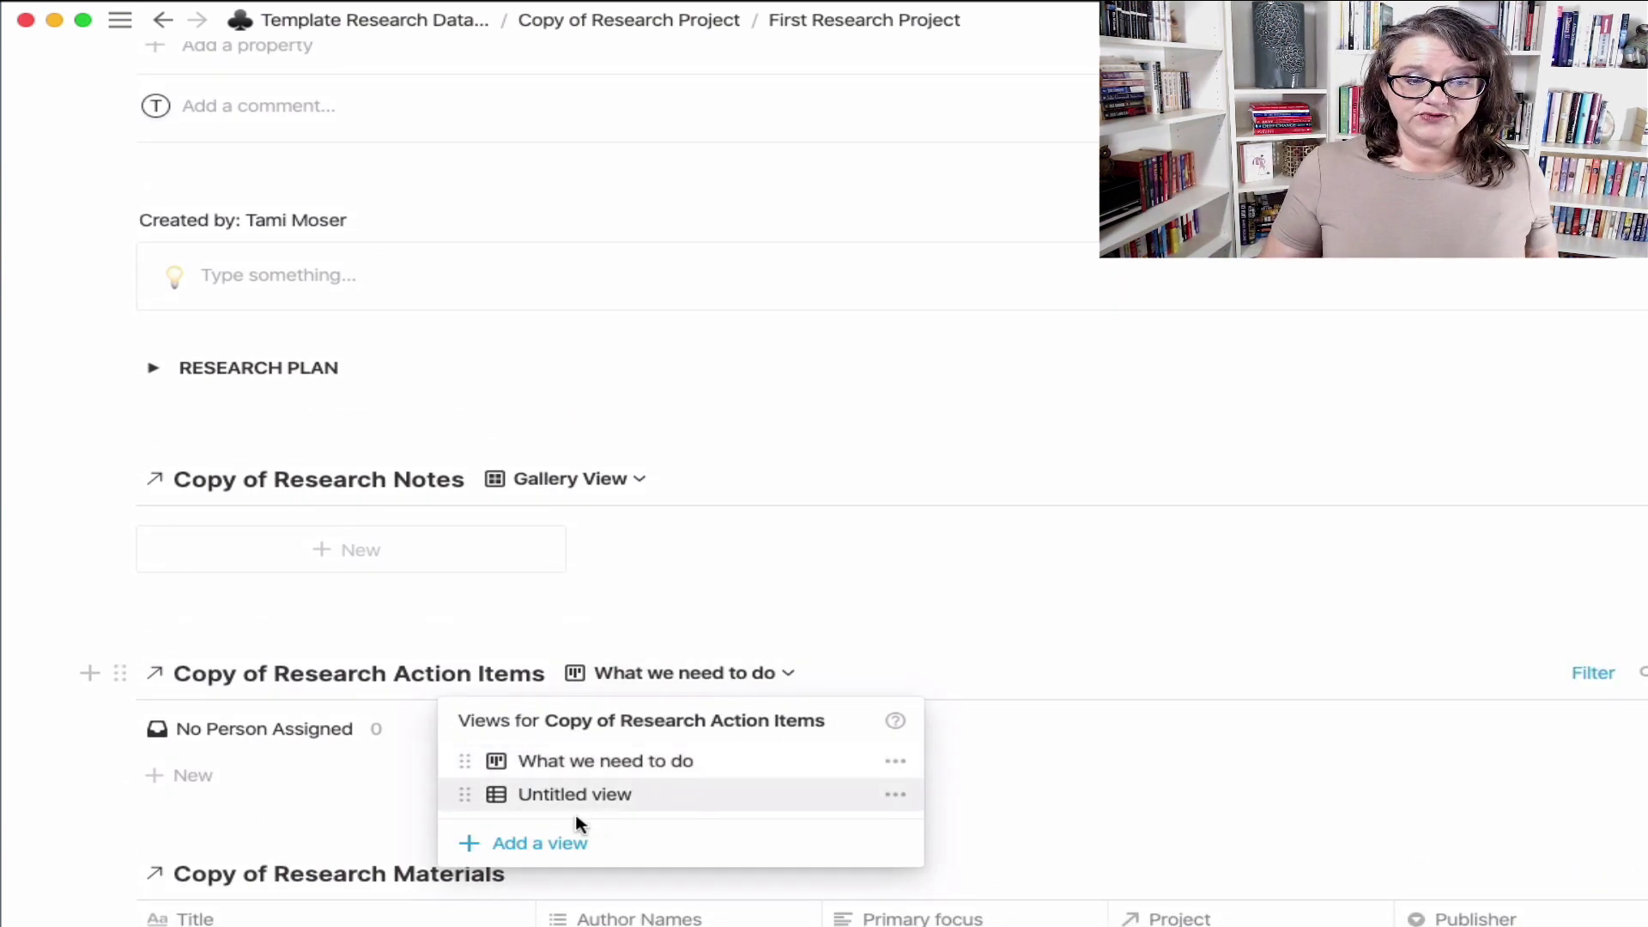
click(1317, 824)
Widen the Research Materials Title column and move Type between Project and Publisher.
scroll(1258, 780, down, 4)
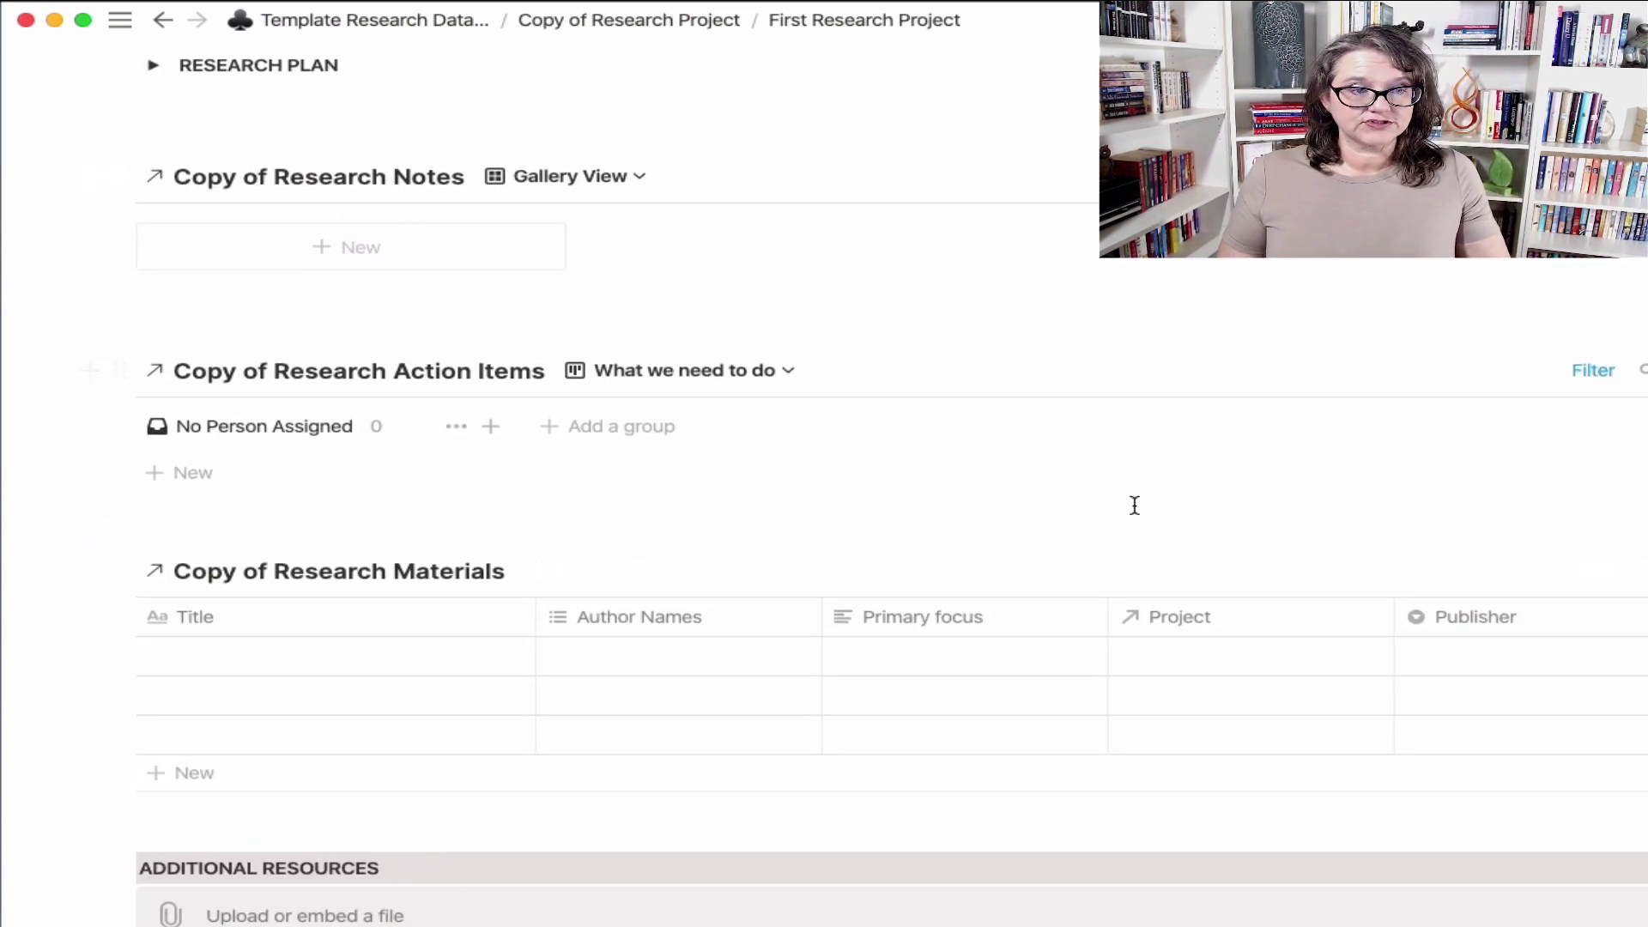
scroll(1373, 686, right, 6)
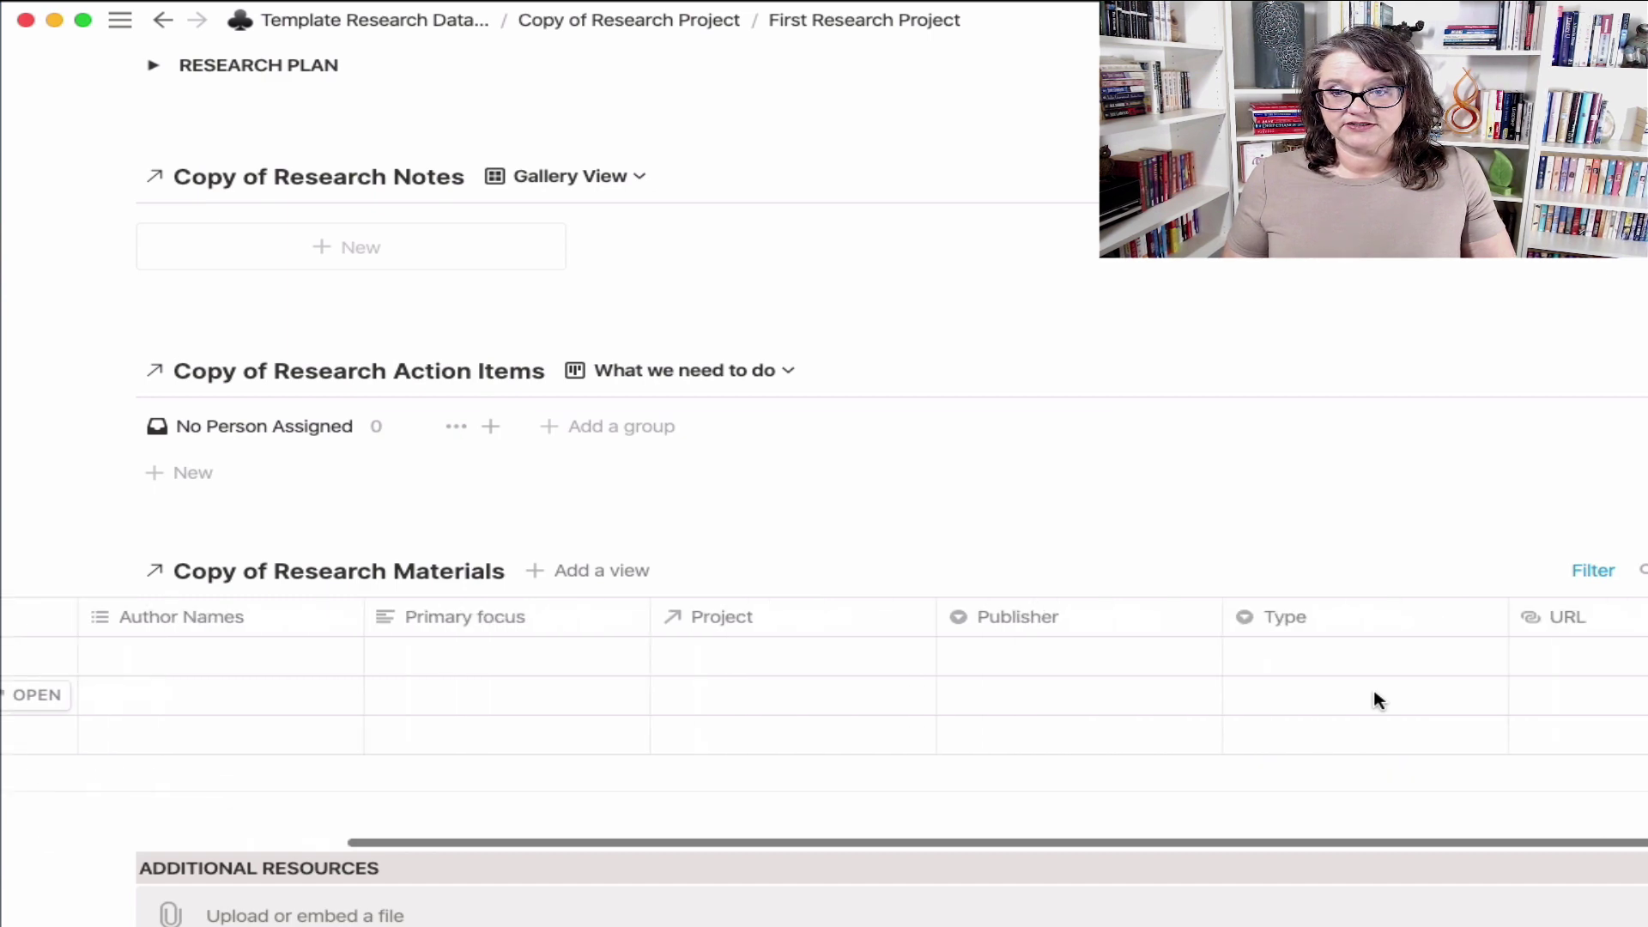
scroll(1375, 699, right, 2)
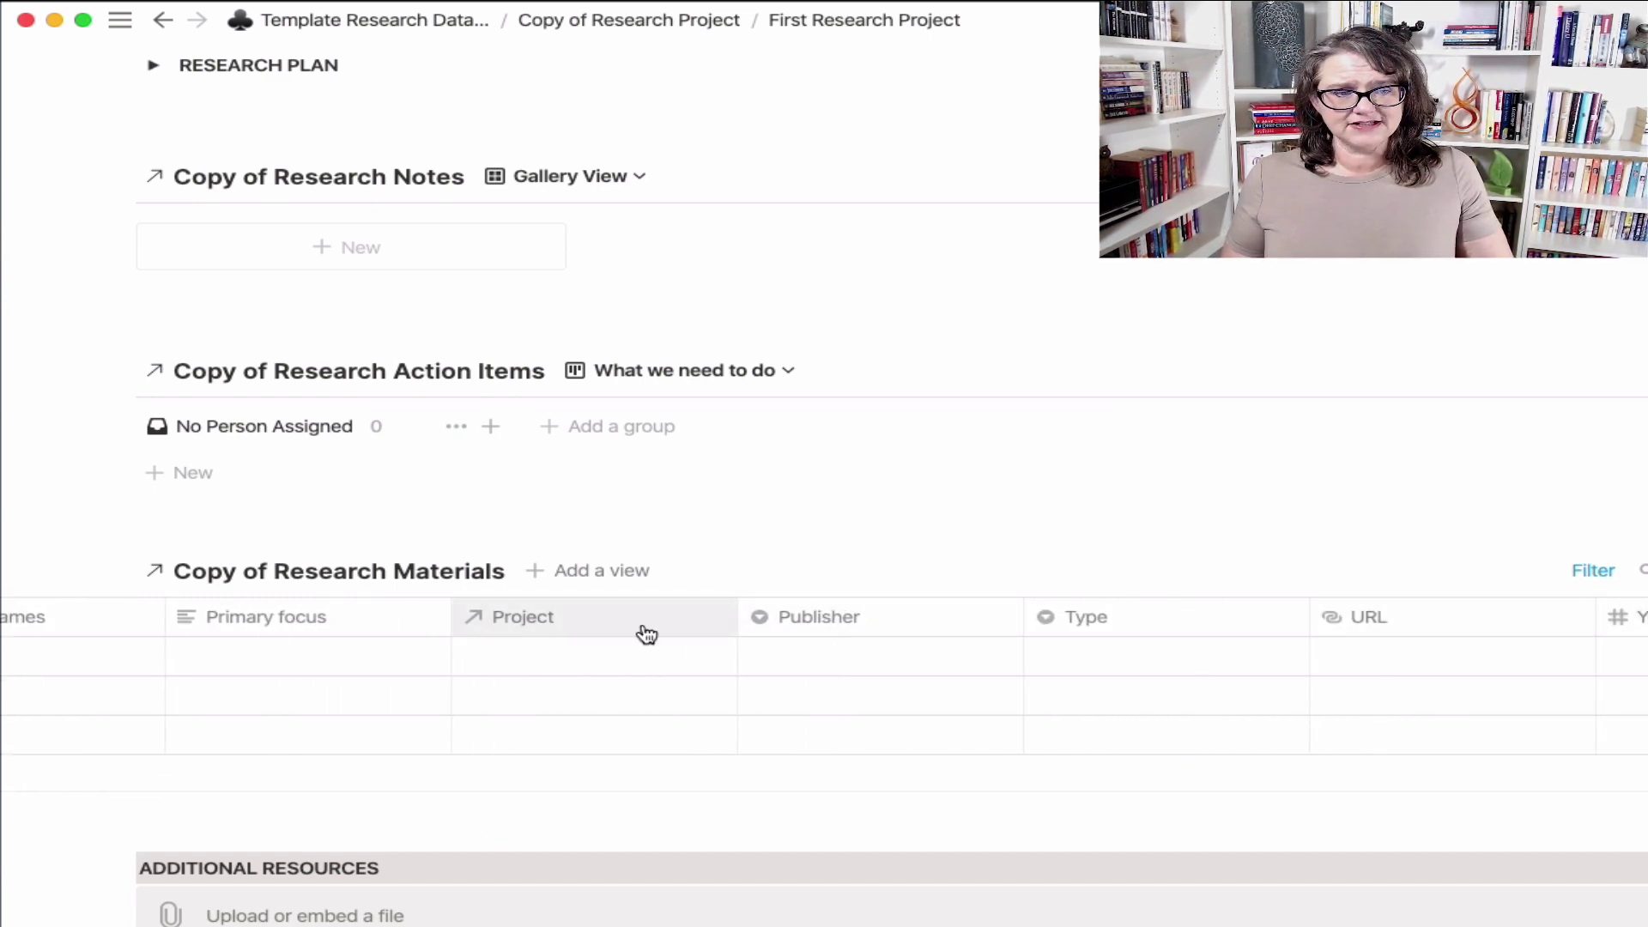
scroll(851, 640, left, 8)
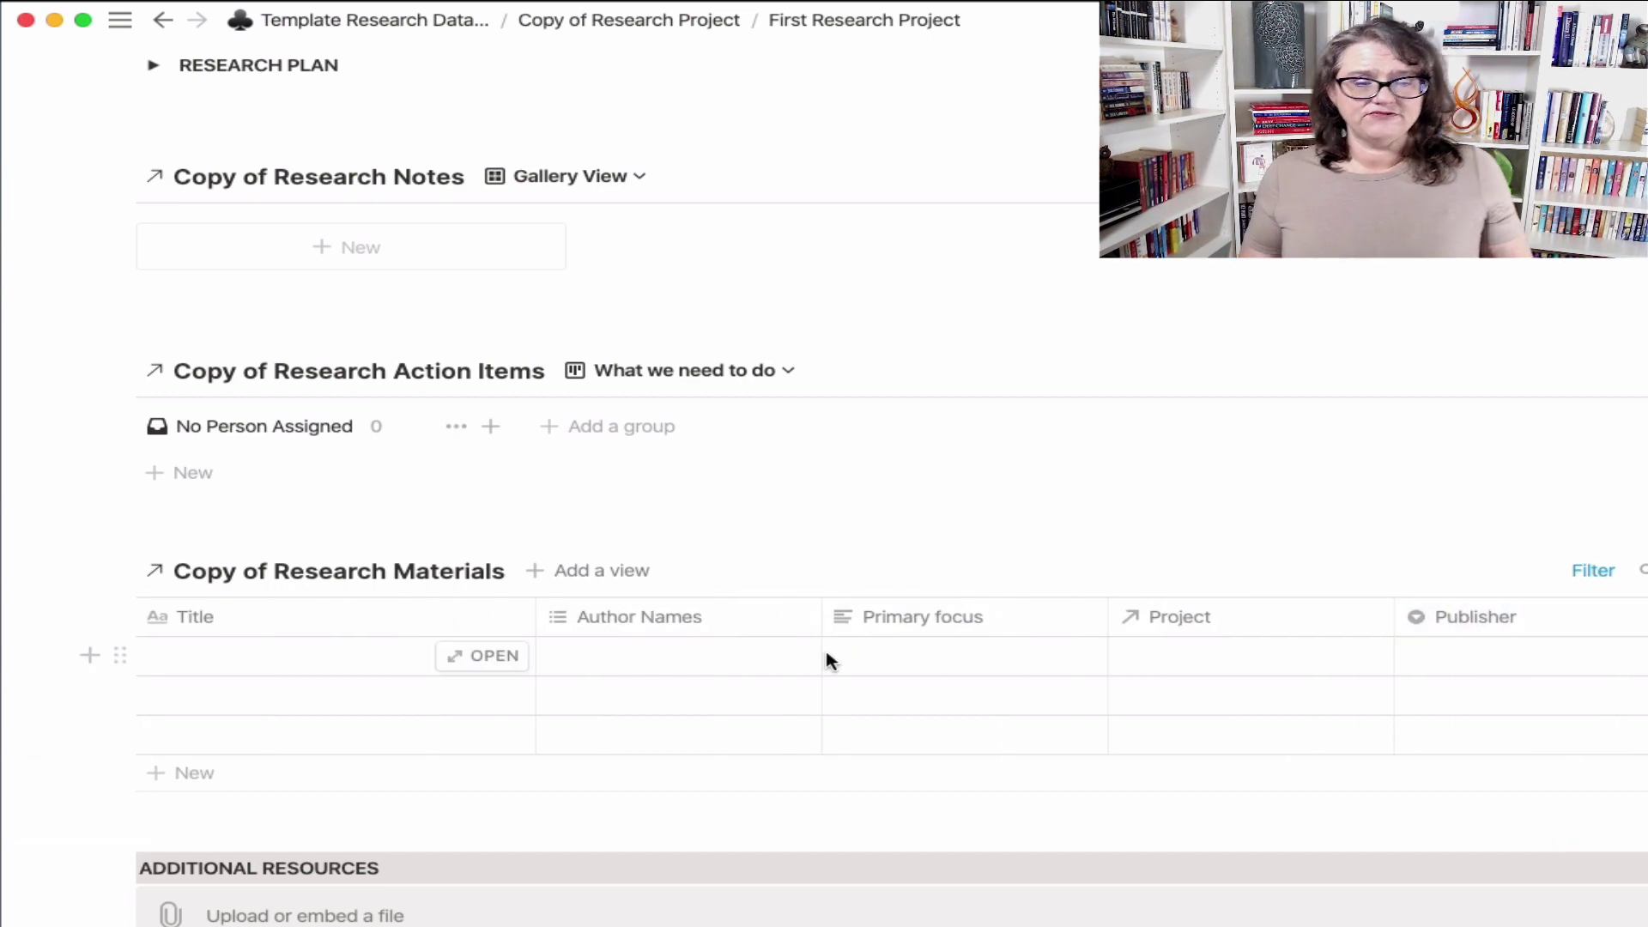
drag(535, 624, 585, 625)
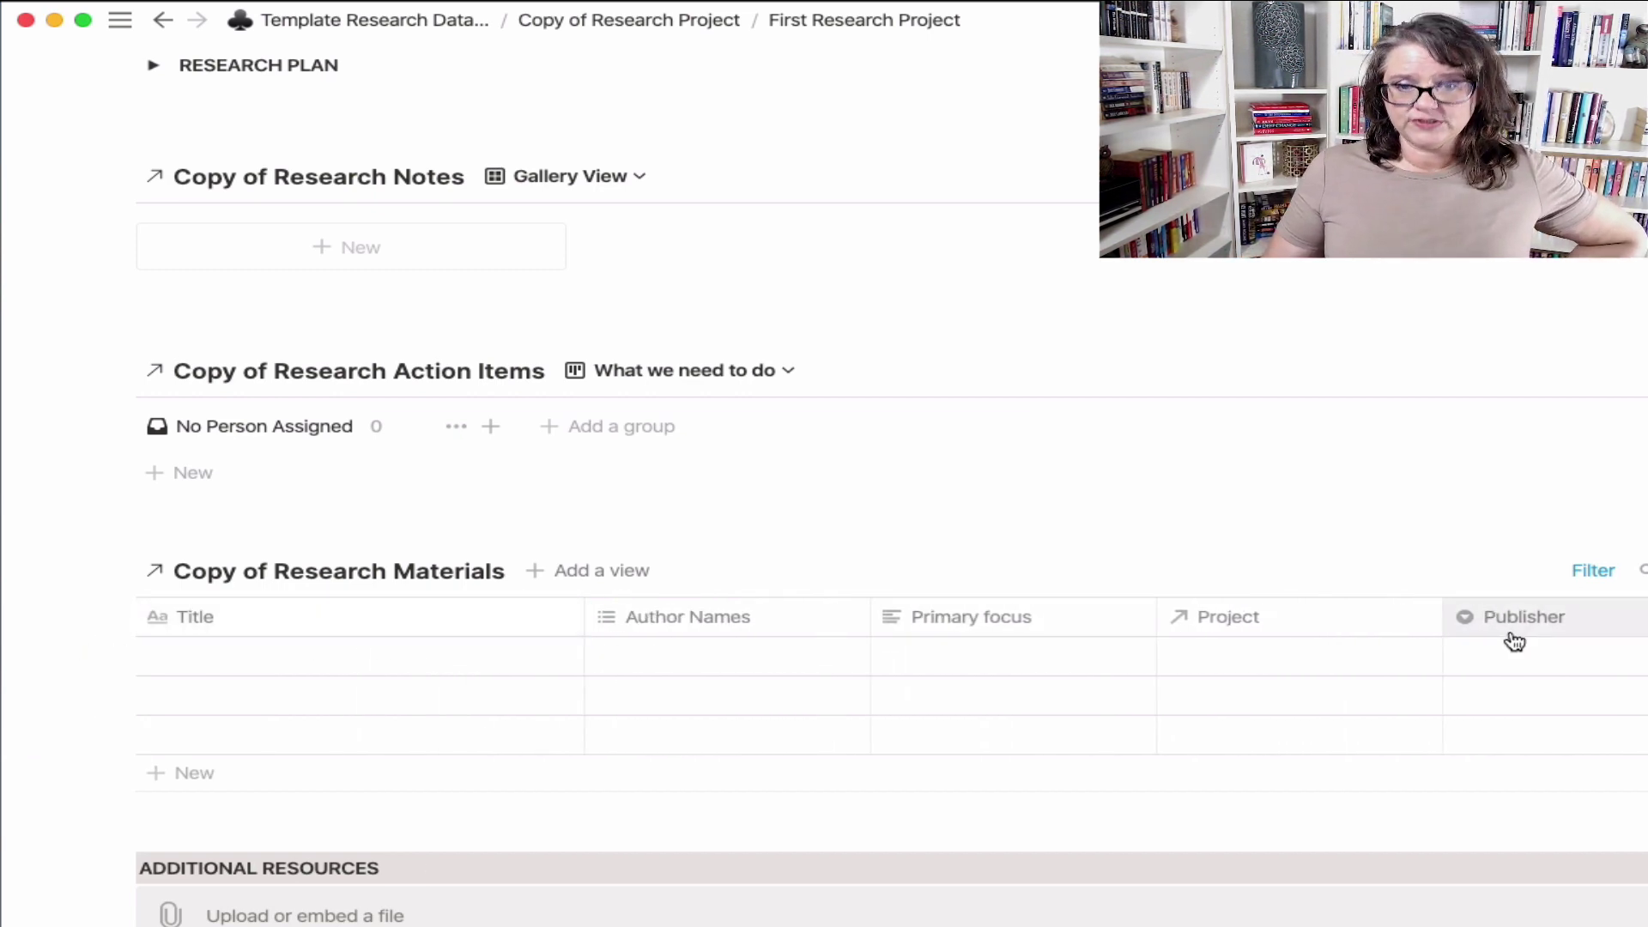
scroll(893, 686, right, 3)
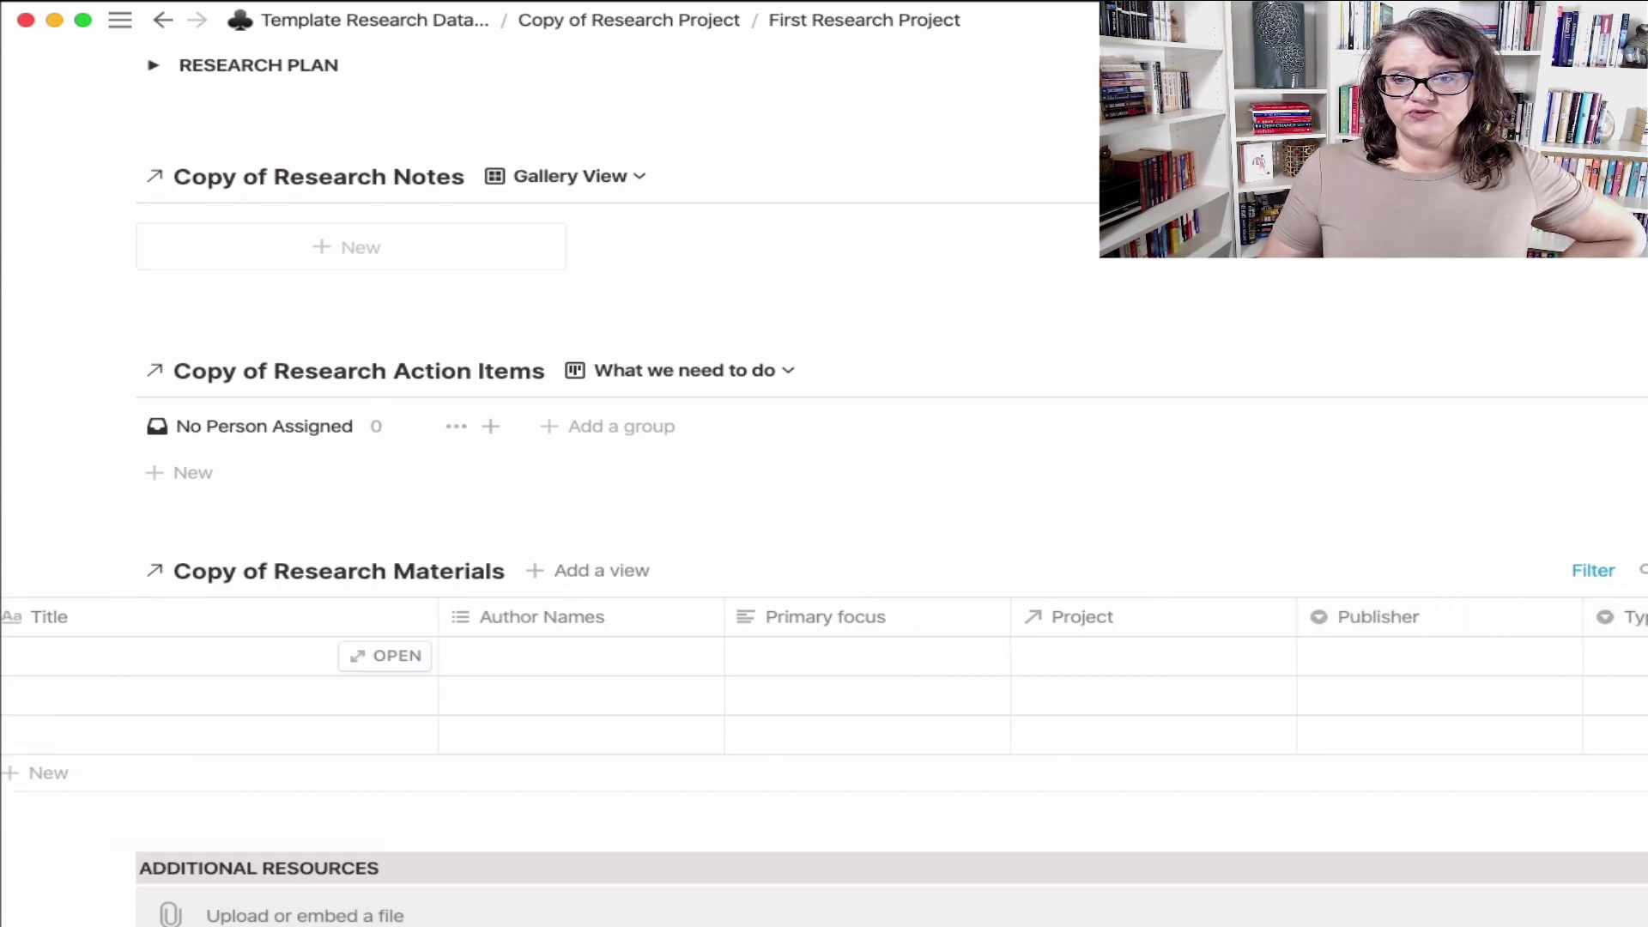
drag(1626, 617, 1304, 625)
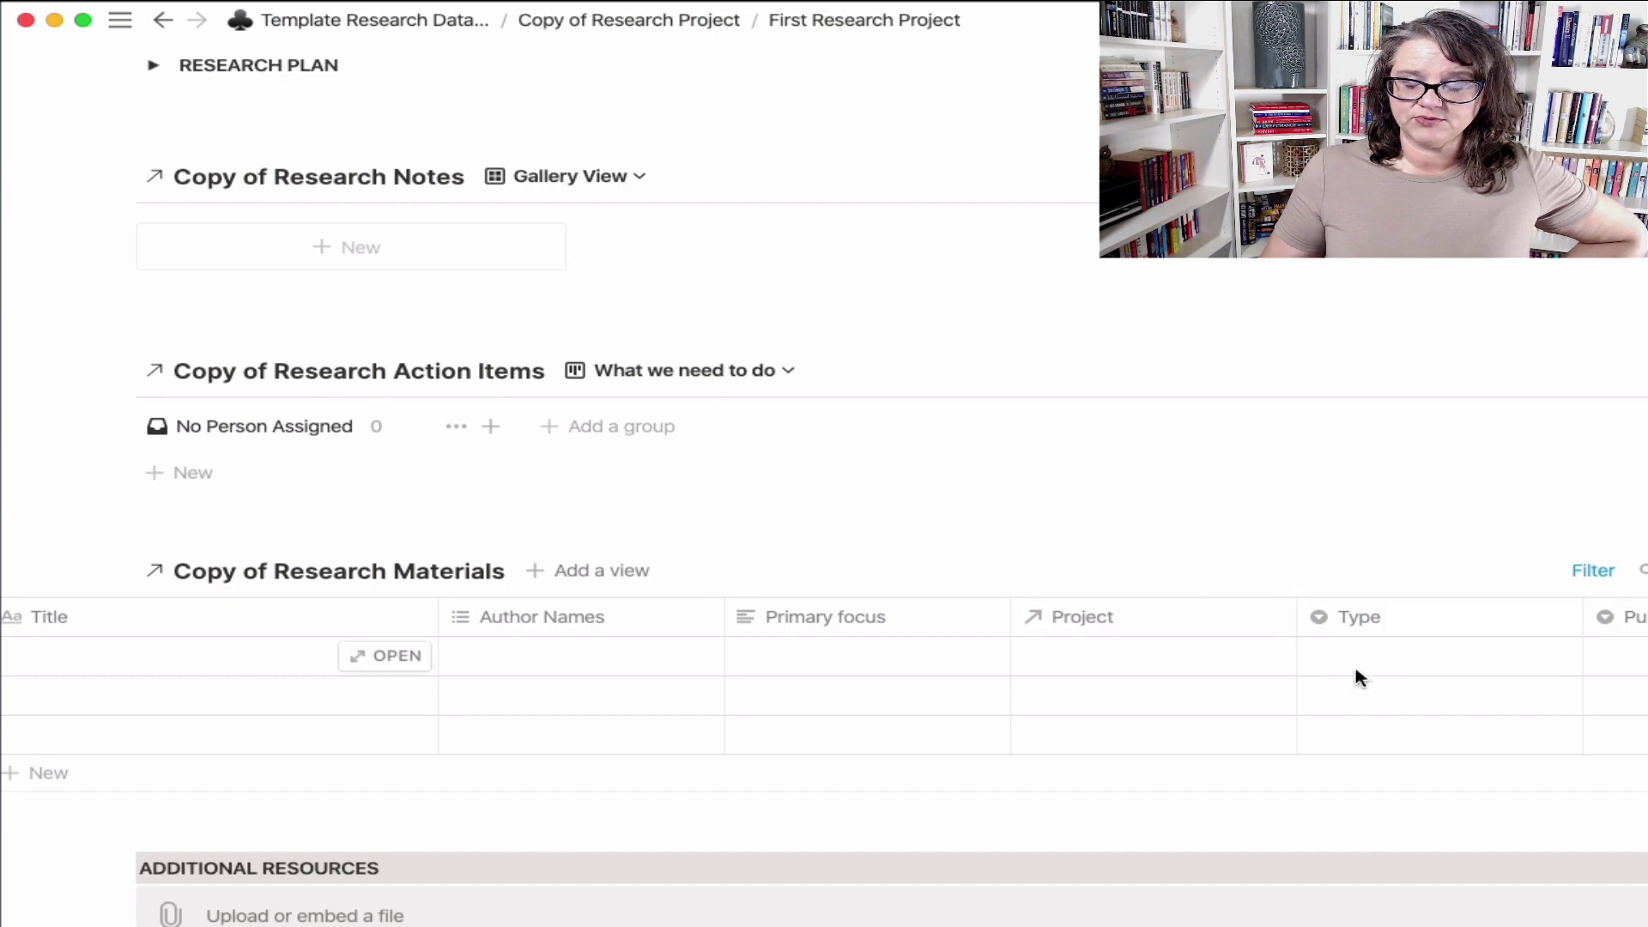
Bring up the settings for the page's Area property.
scroll(1582, 681, right, 5)
scroll(1582, 680, left, 8)
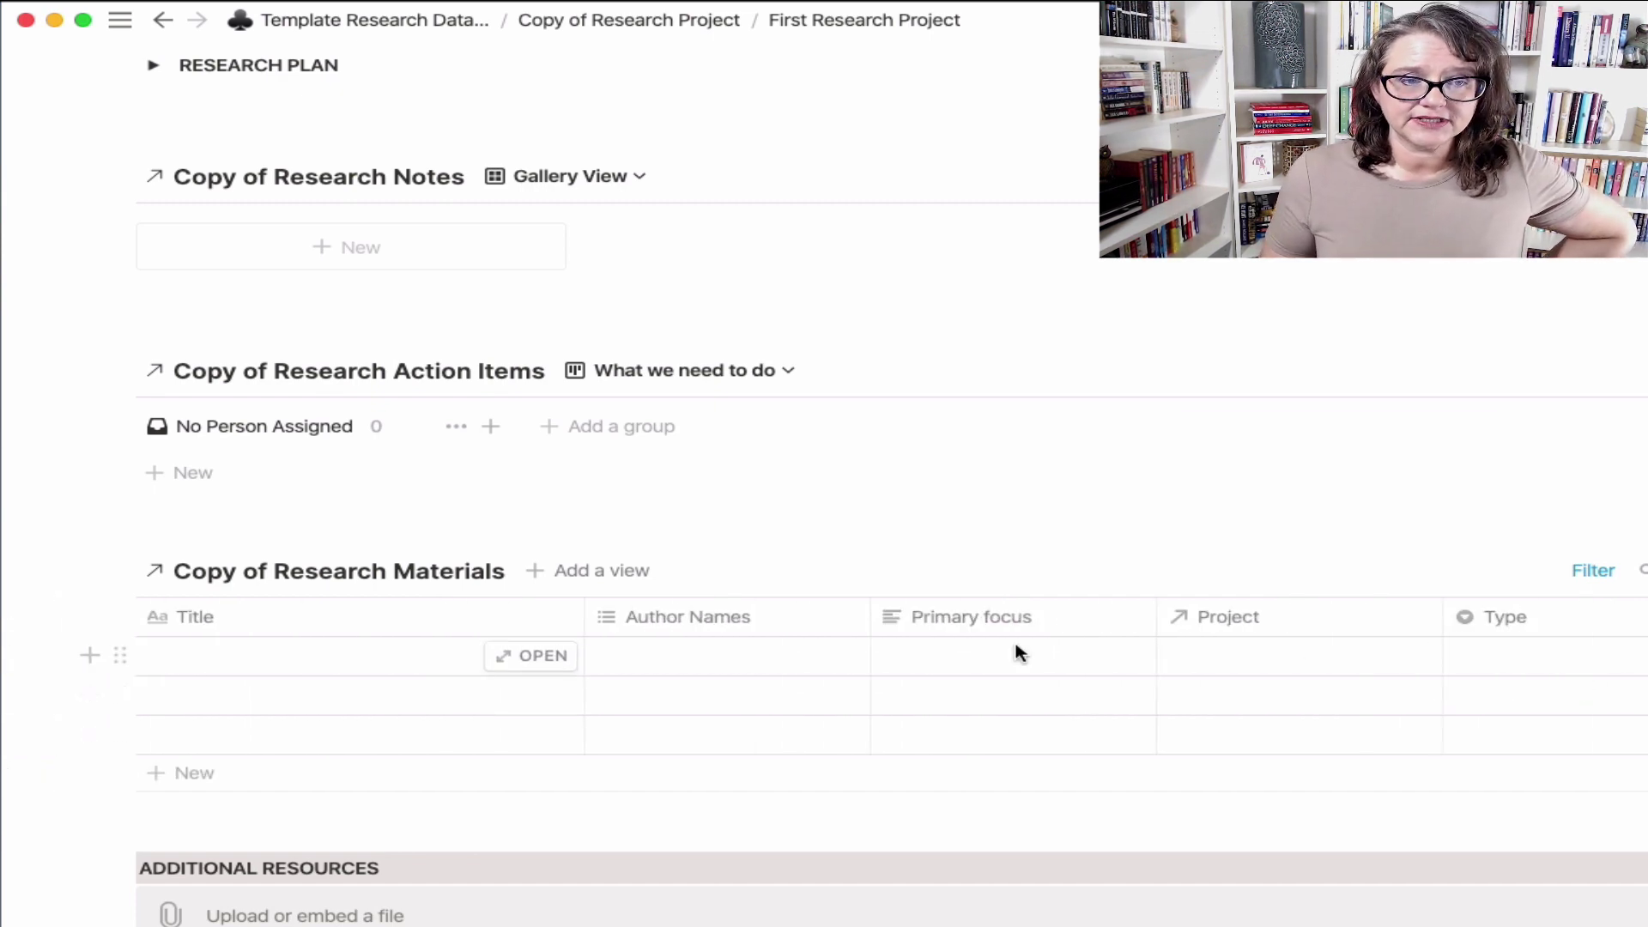
scroll(1018, 655, up, 10)
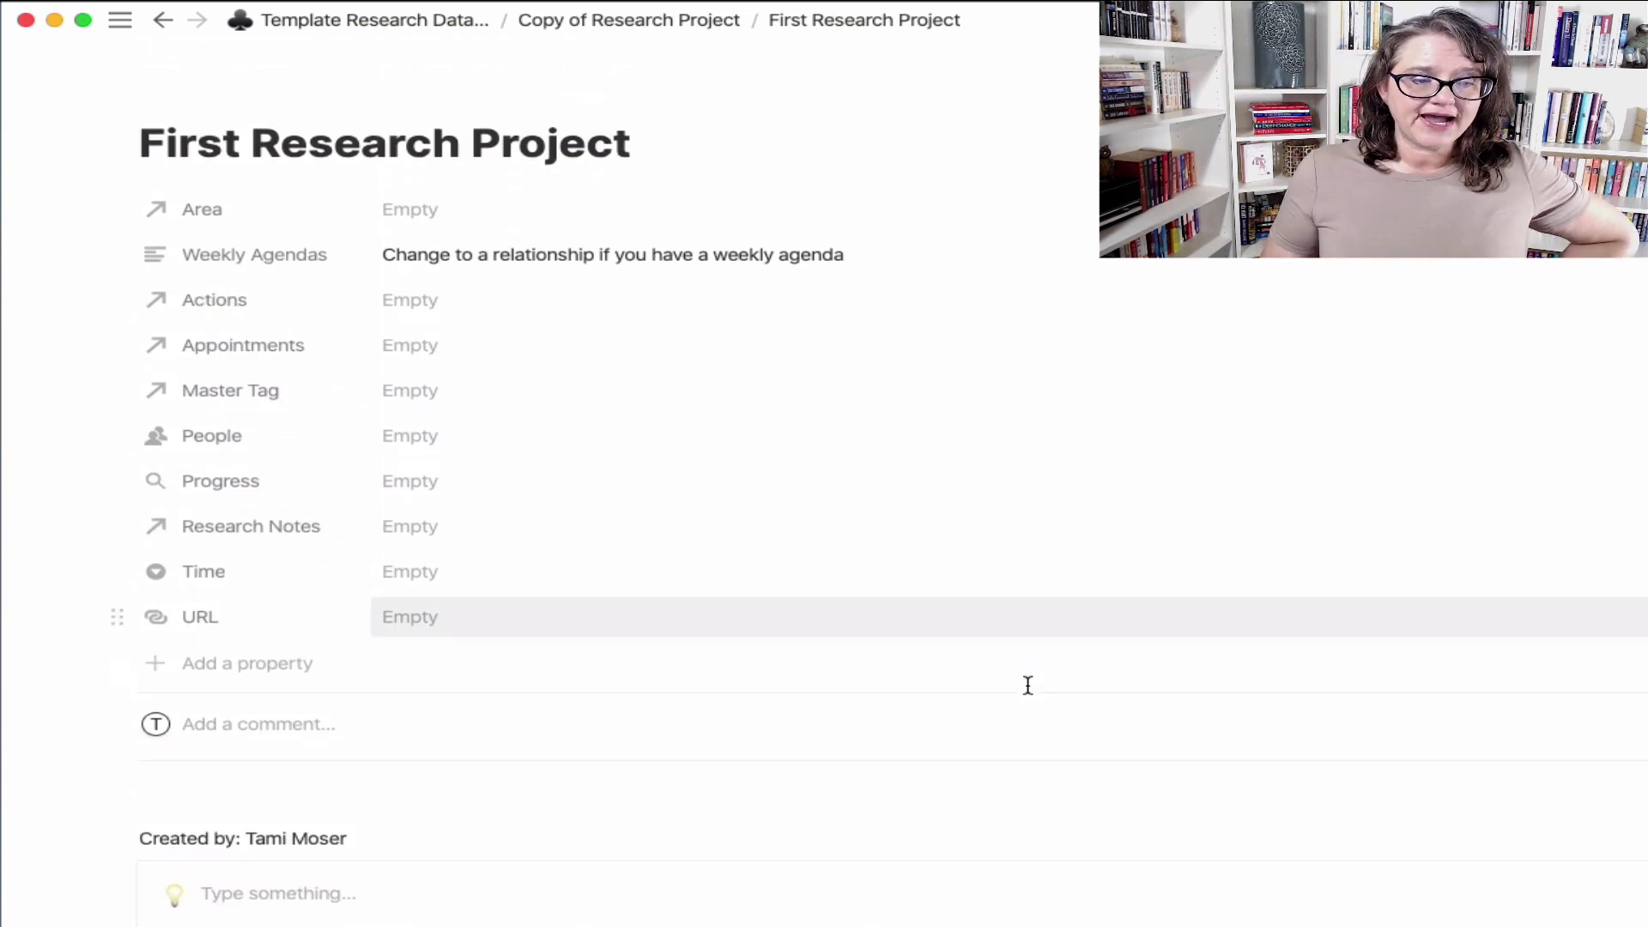
scroll(1027, 685, down, 3)
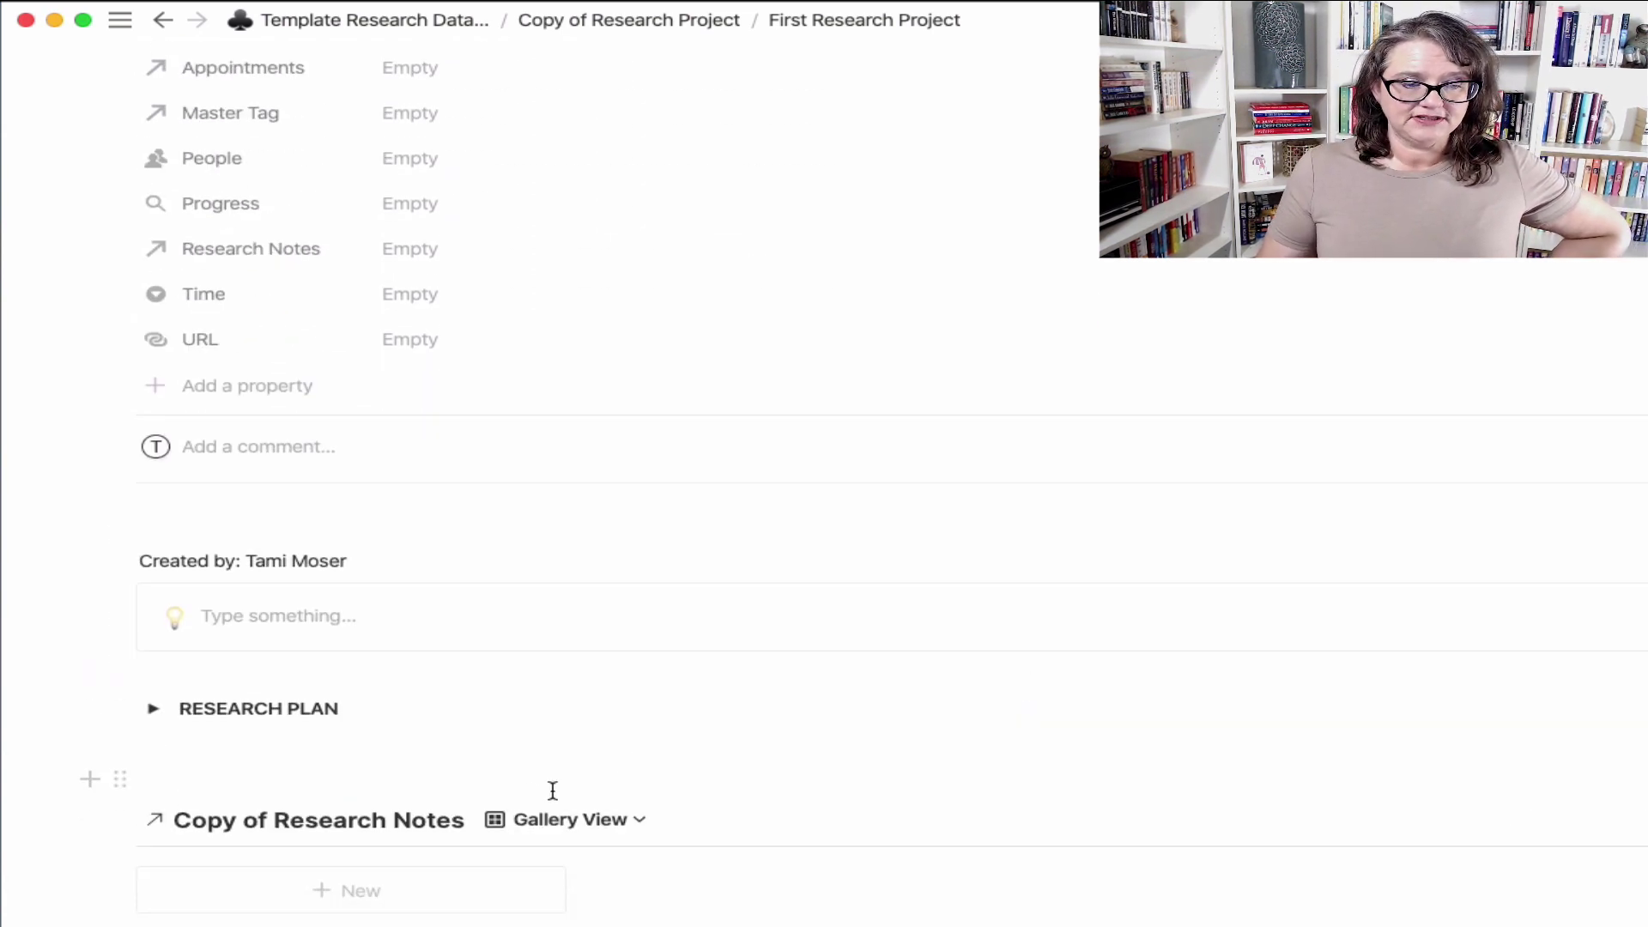
scroll(614, 661, up, 5)
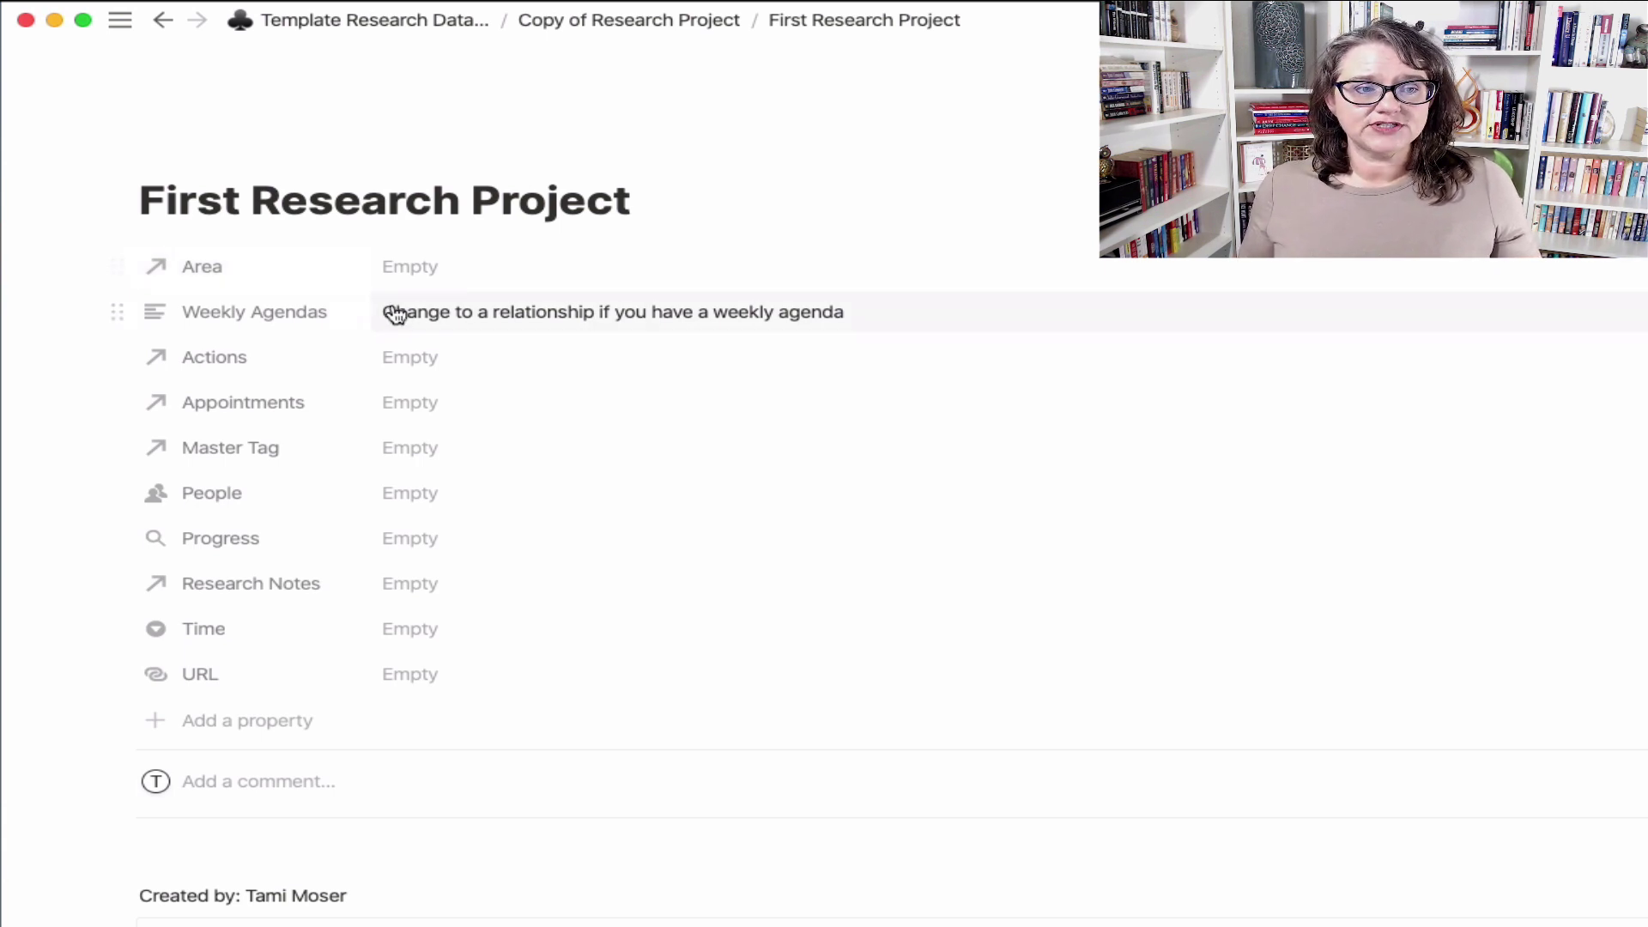
click(263, 278)
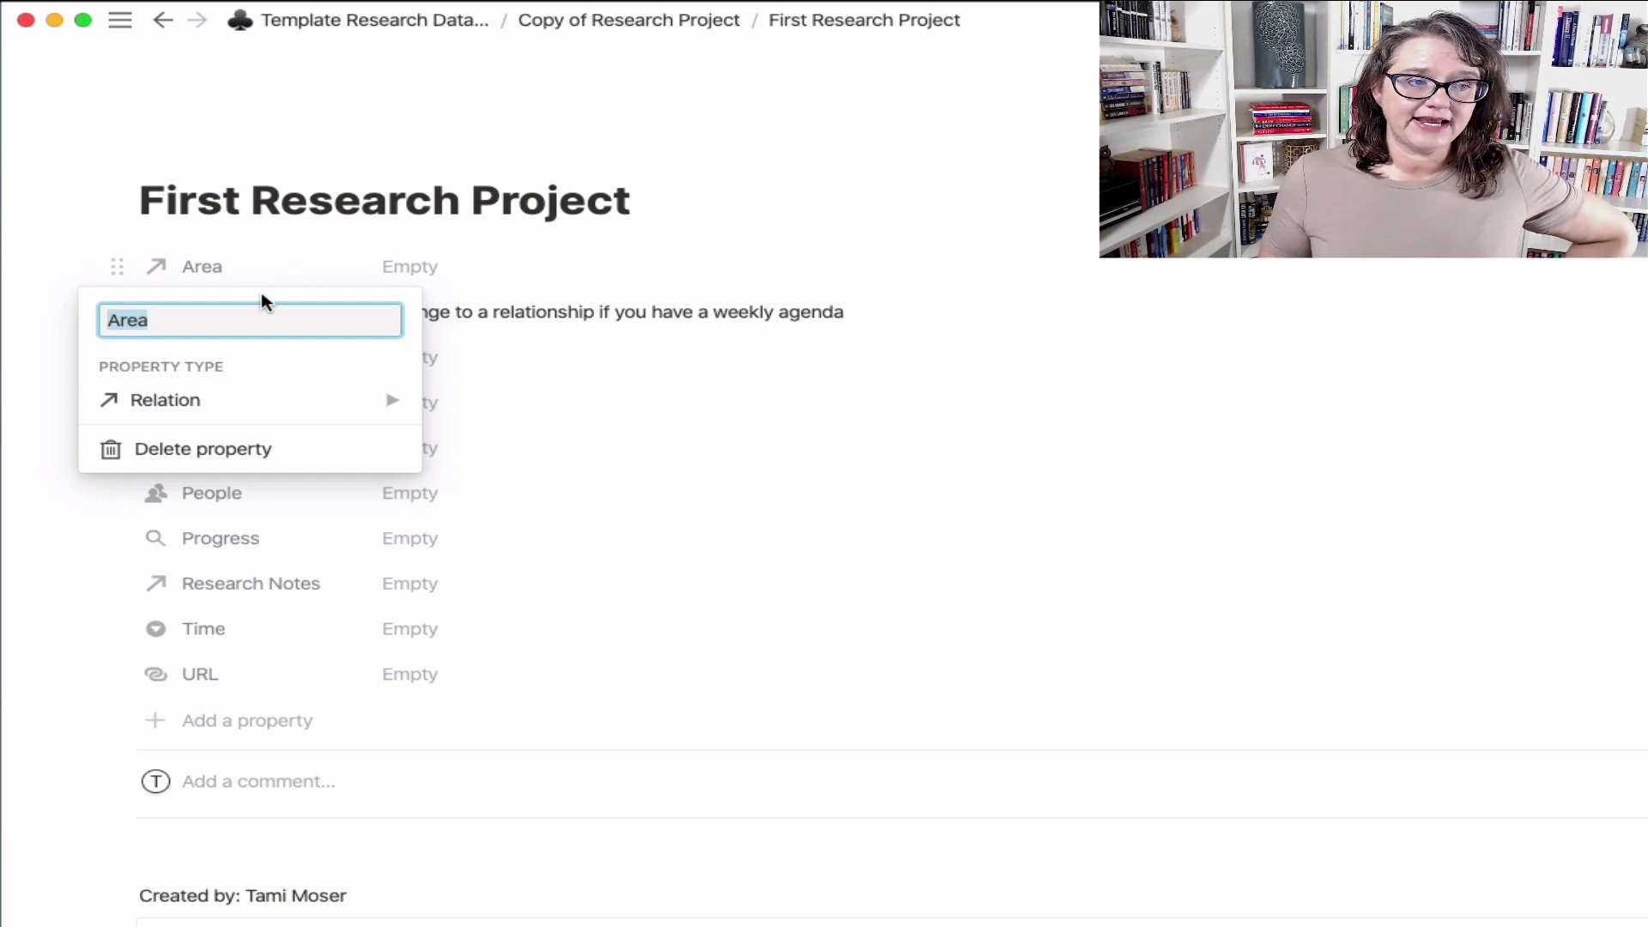
Try making Area a Relation, then cancel without choosing a database, leaving it unchanged.
click(178, 404)
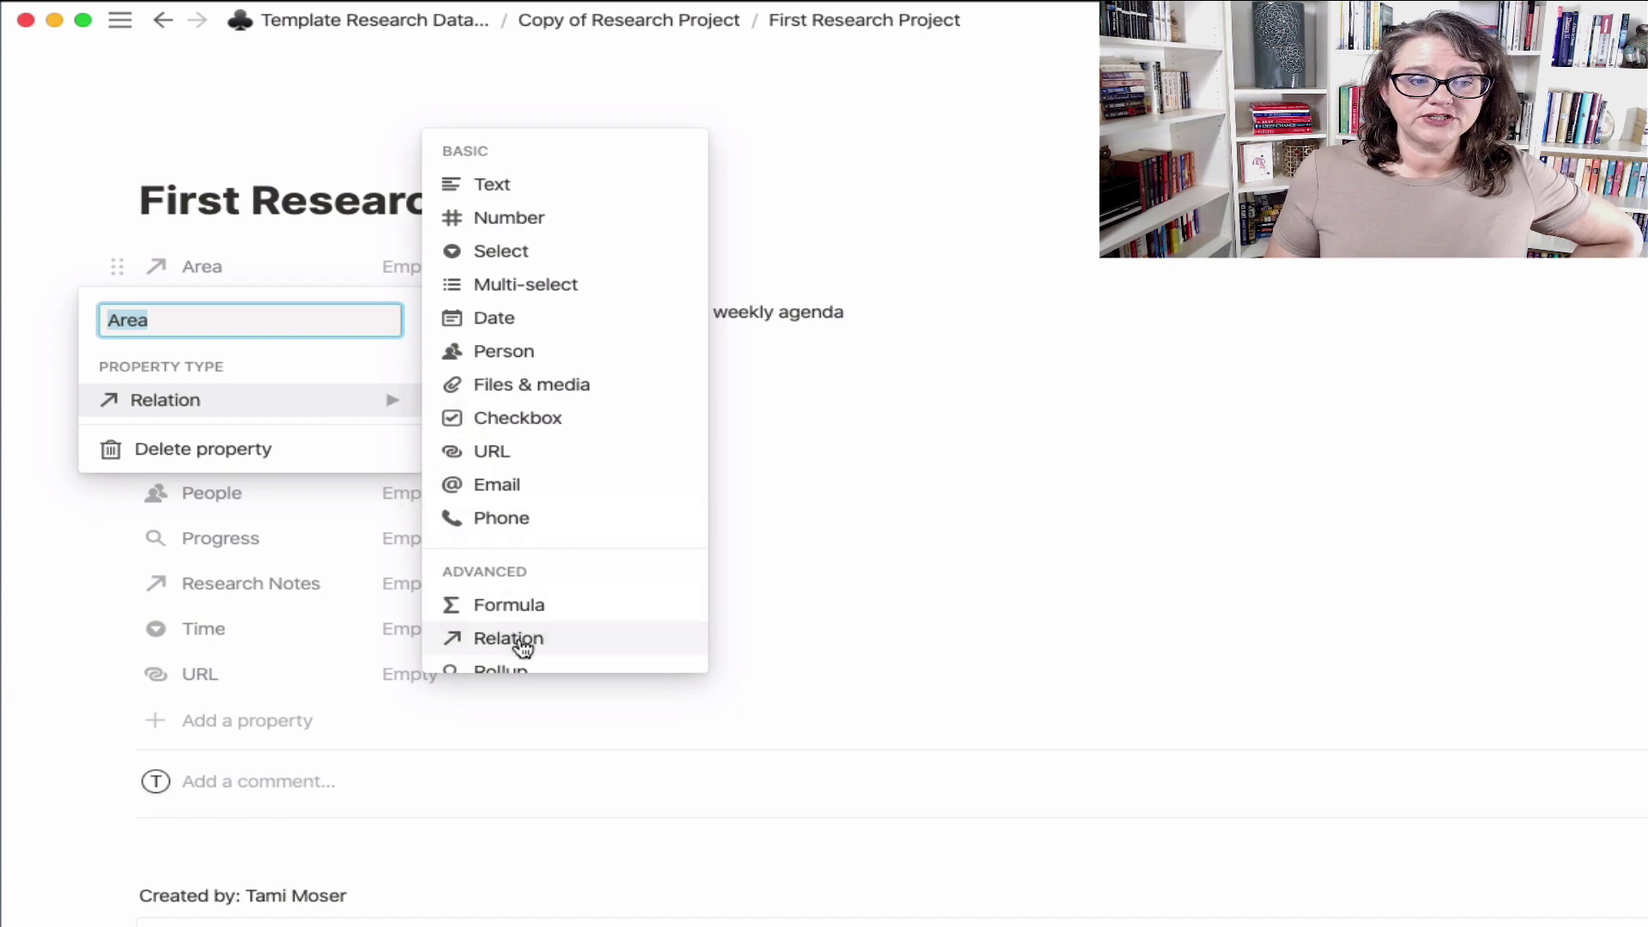
click(521, 639)
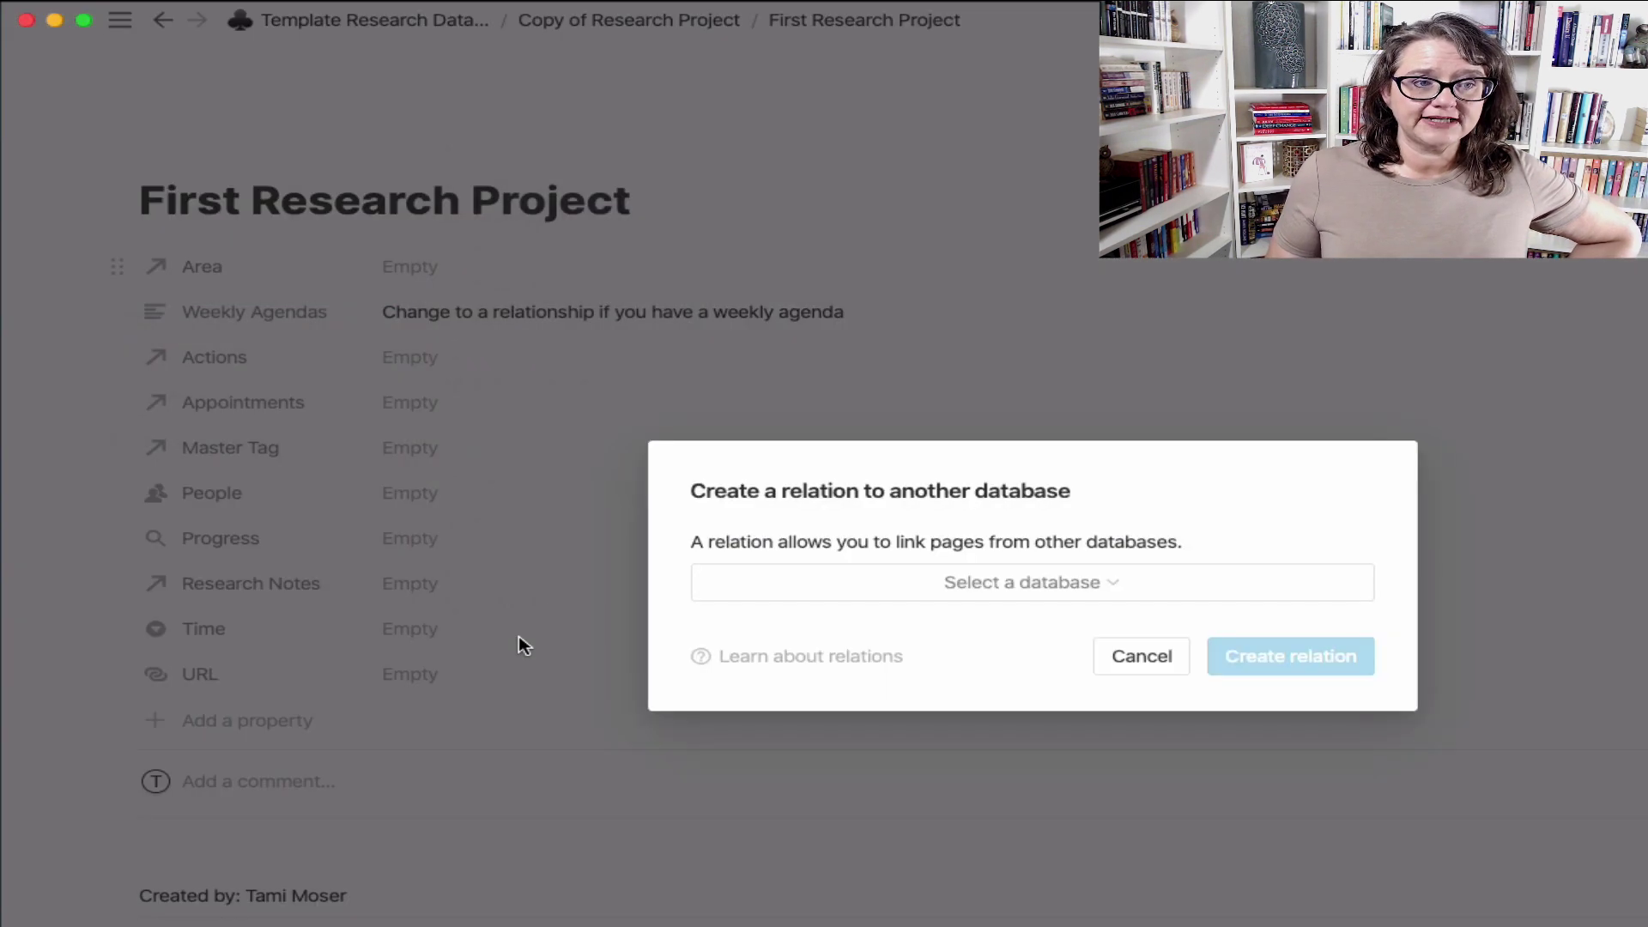
click(983, 591)
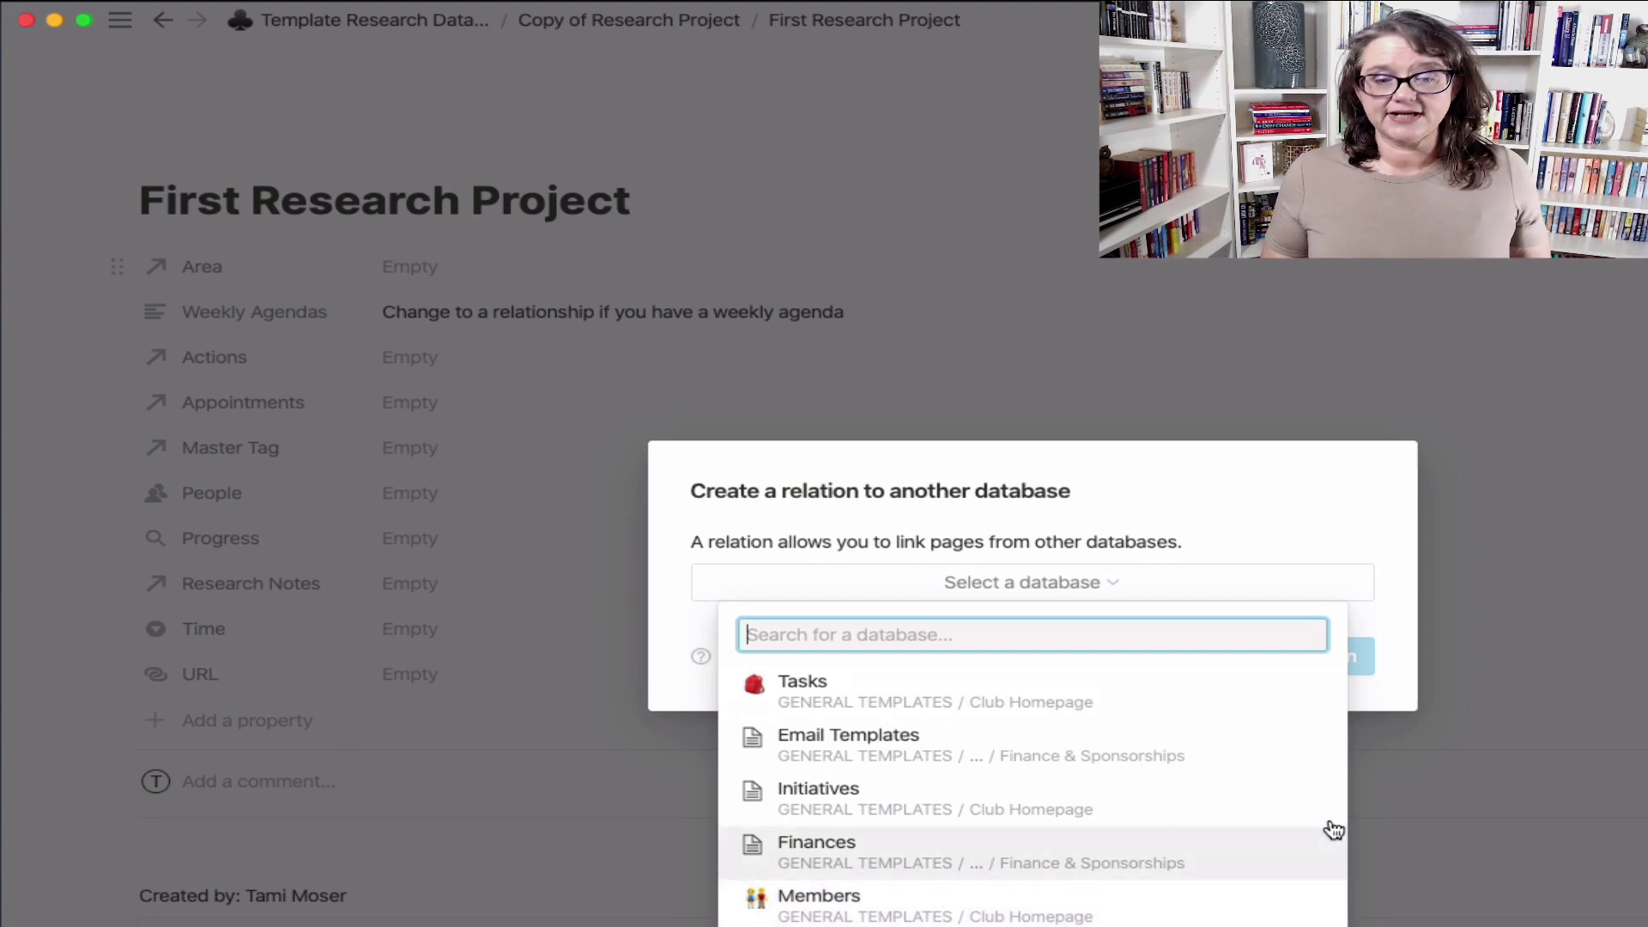
click(1490, 784)
click(1125, 656)
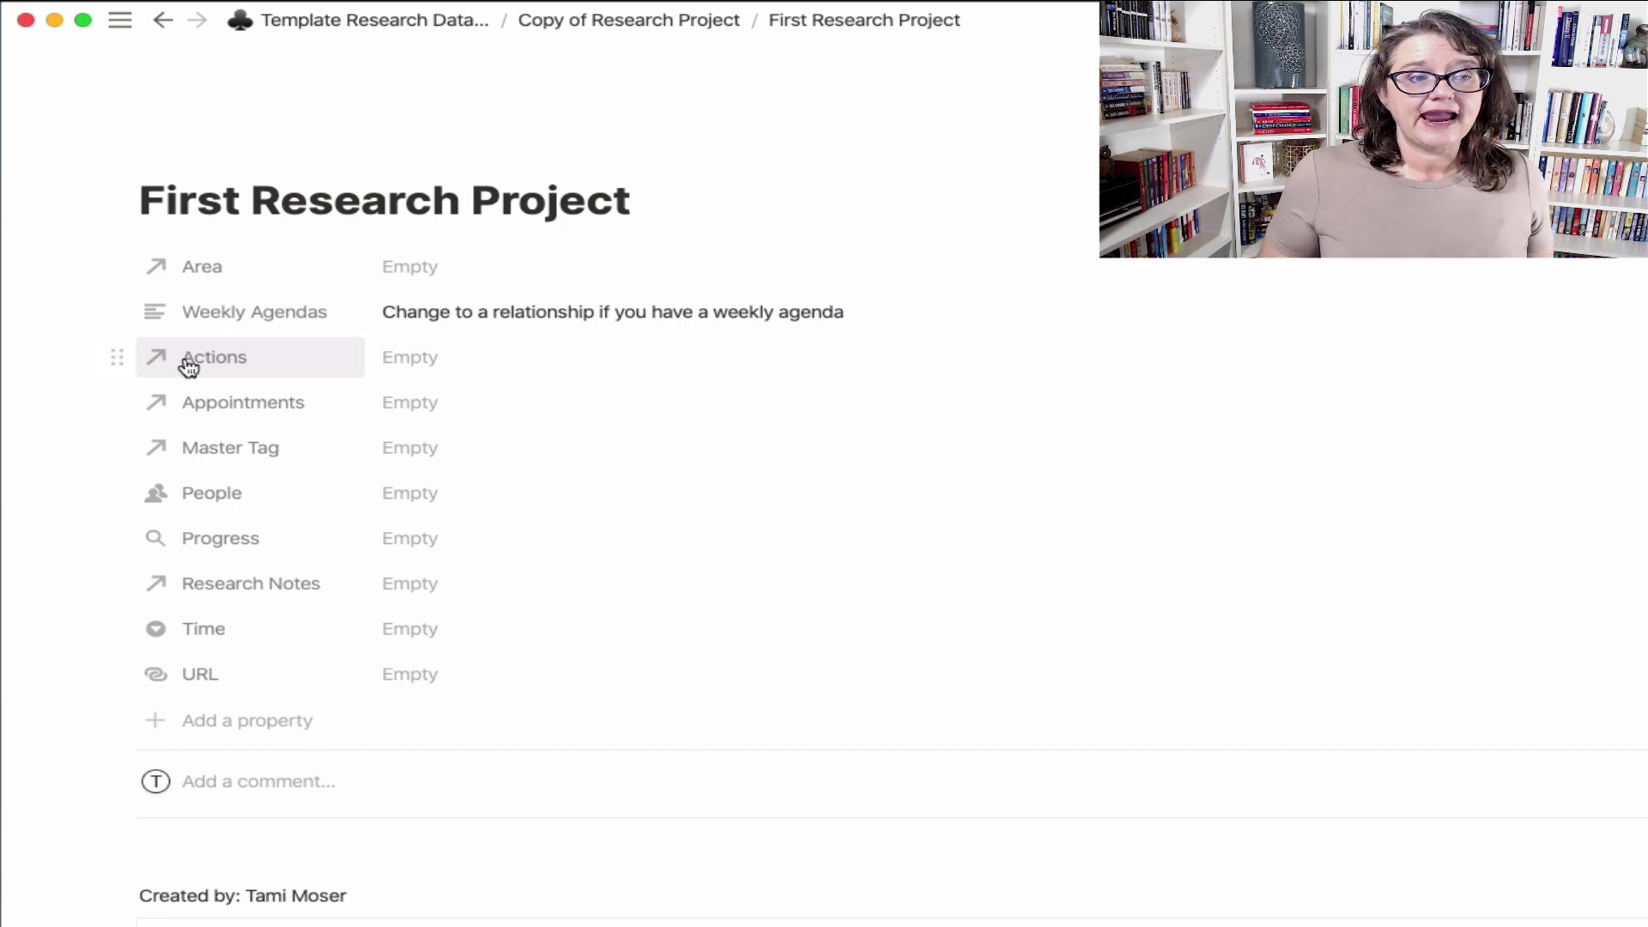
scroll(463, 781, down, 5)
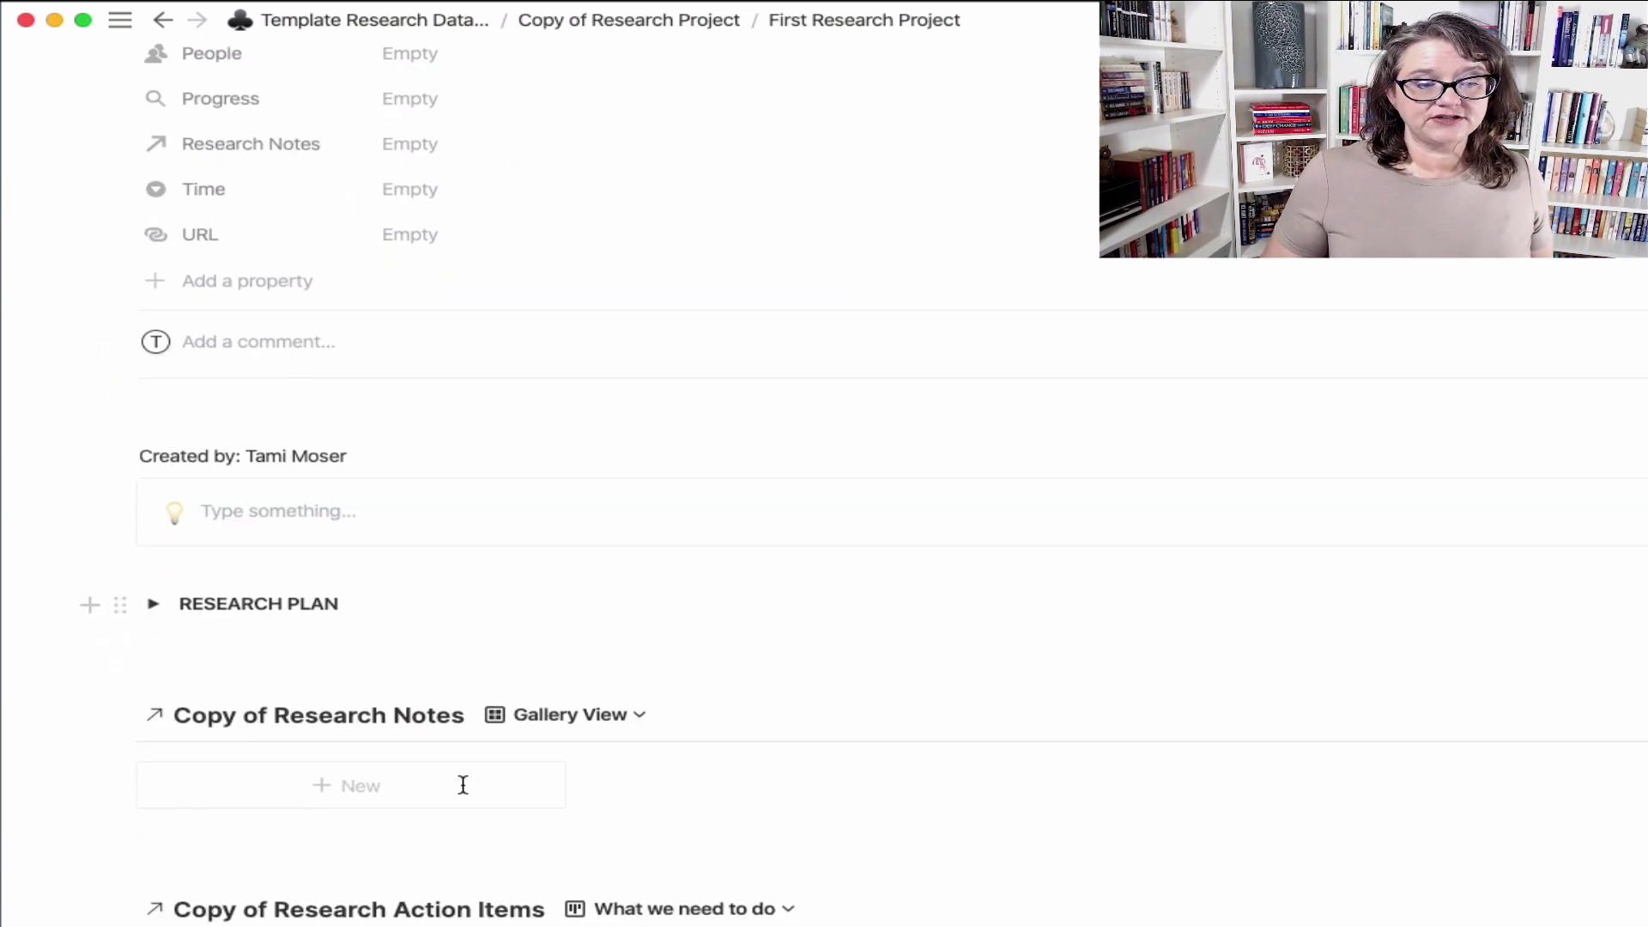
scroll(702, 503, up, 5)
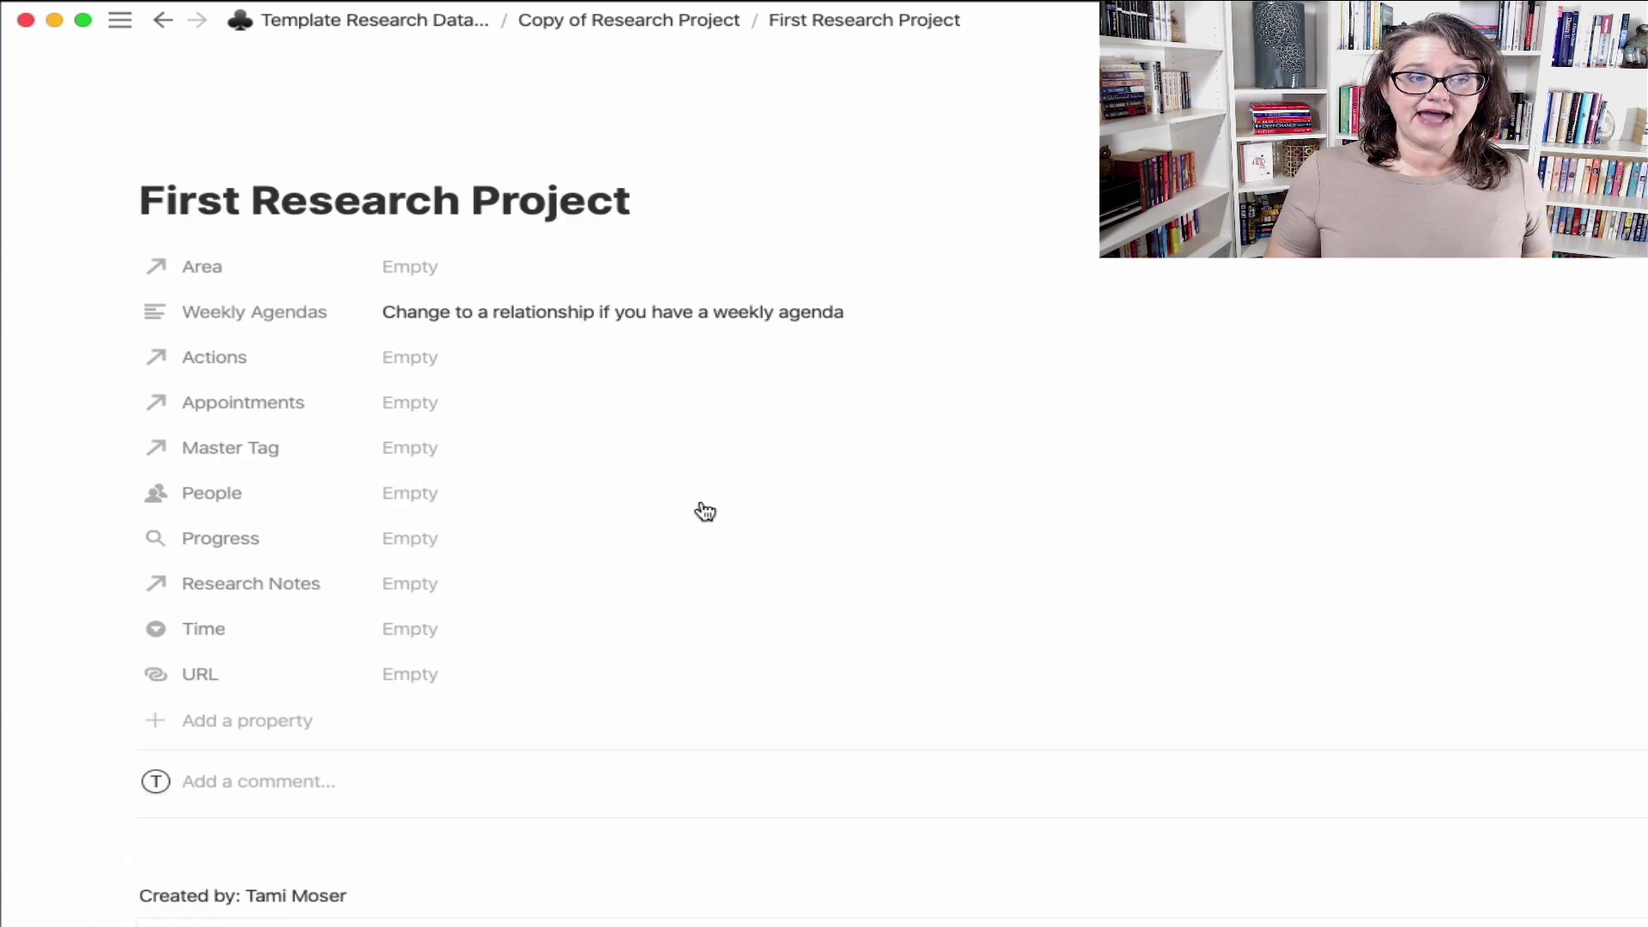
click(257, 587)
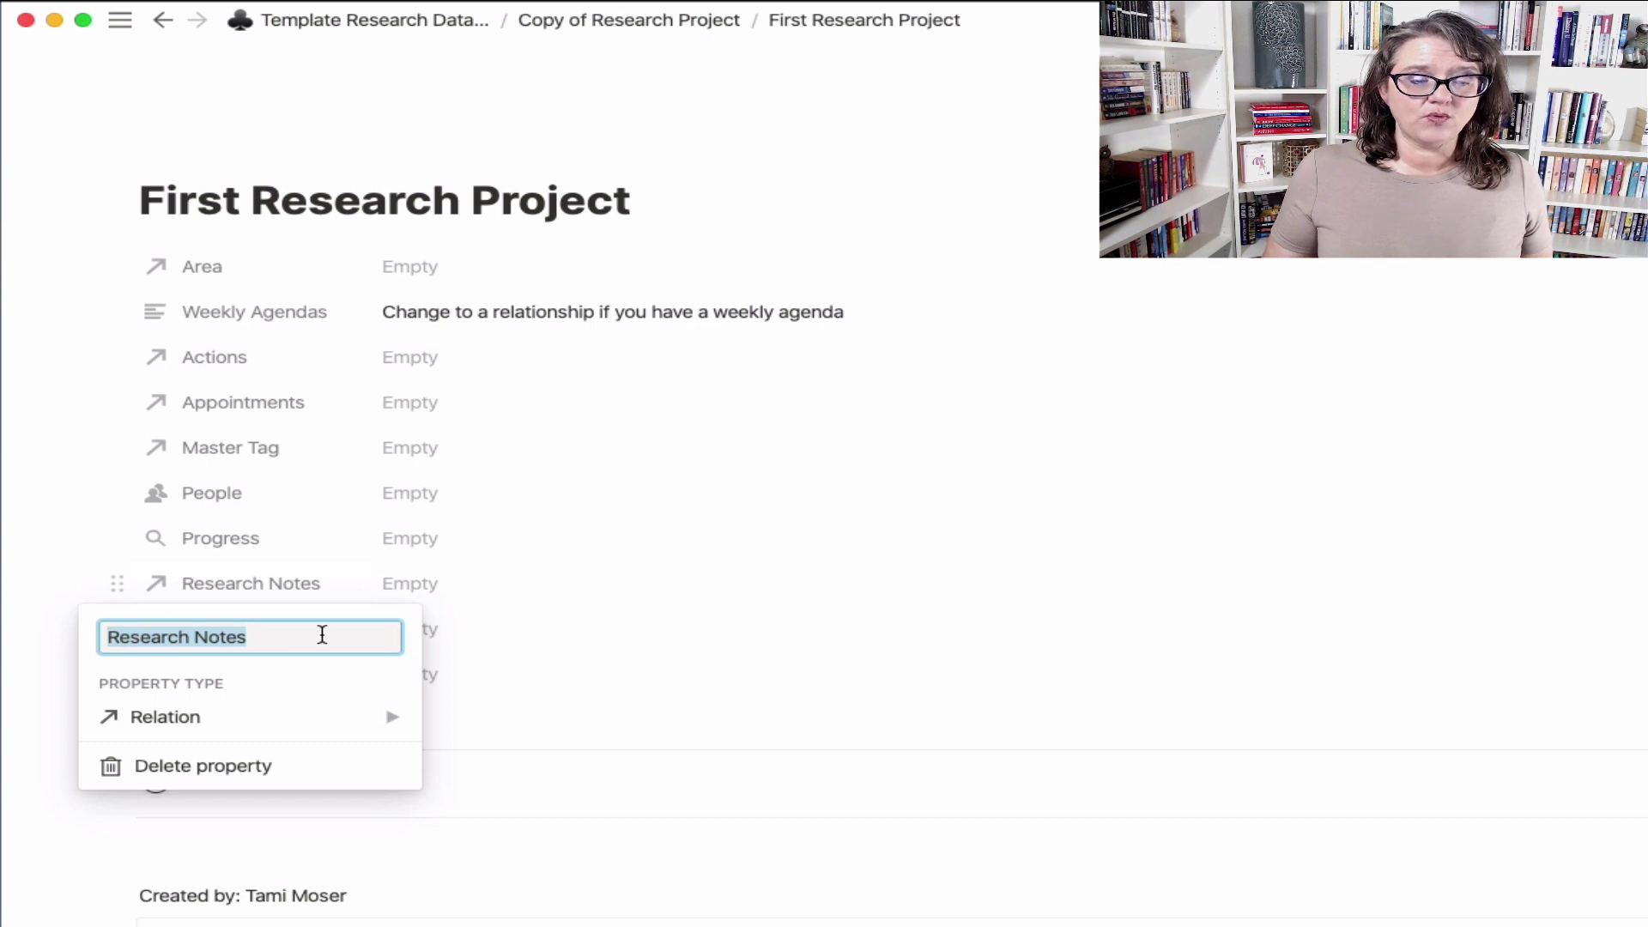
mouse_move(343, 732)
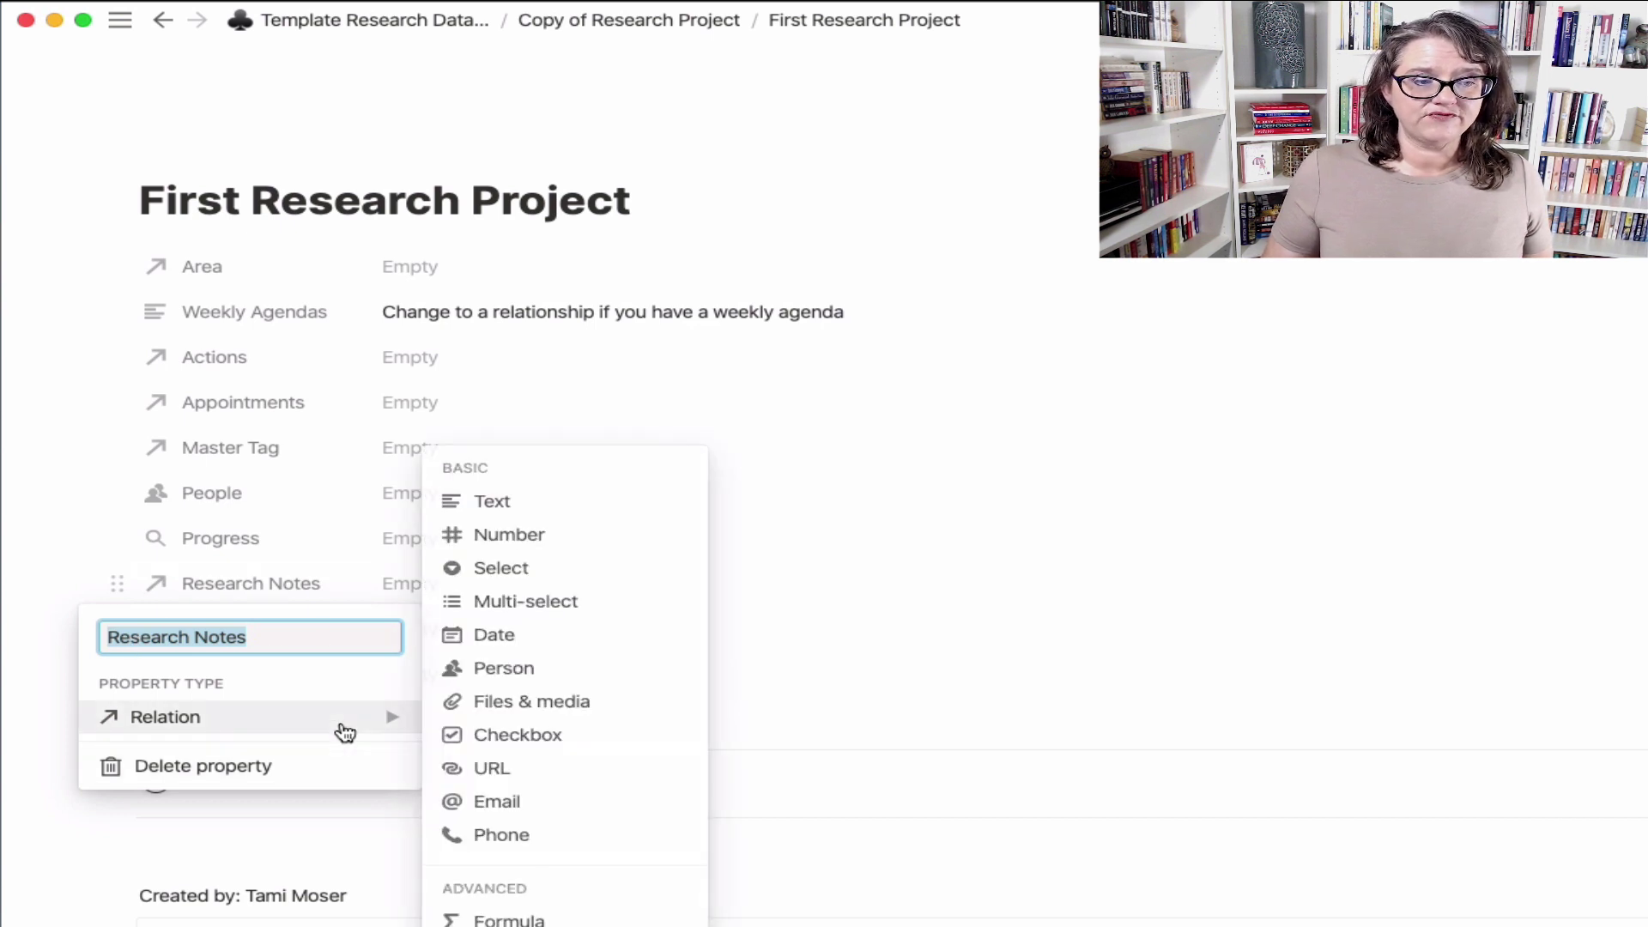
click(1148, 582)
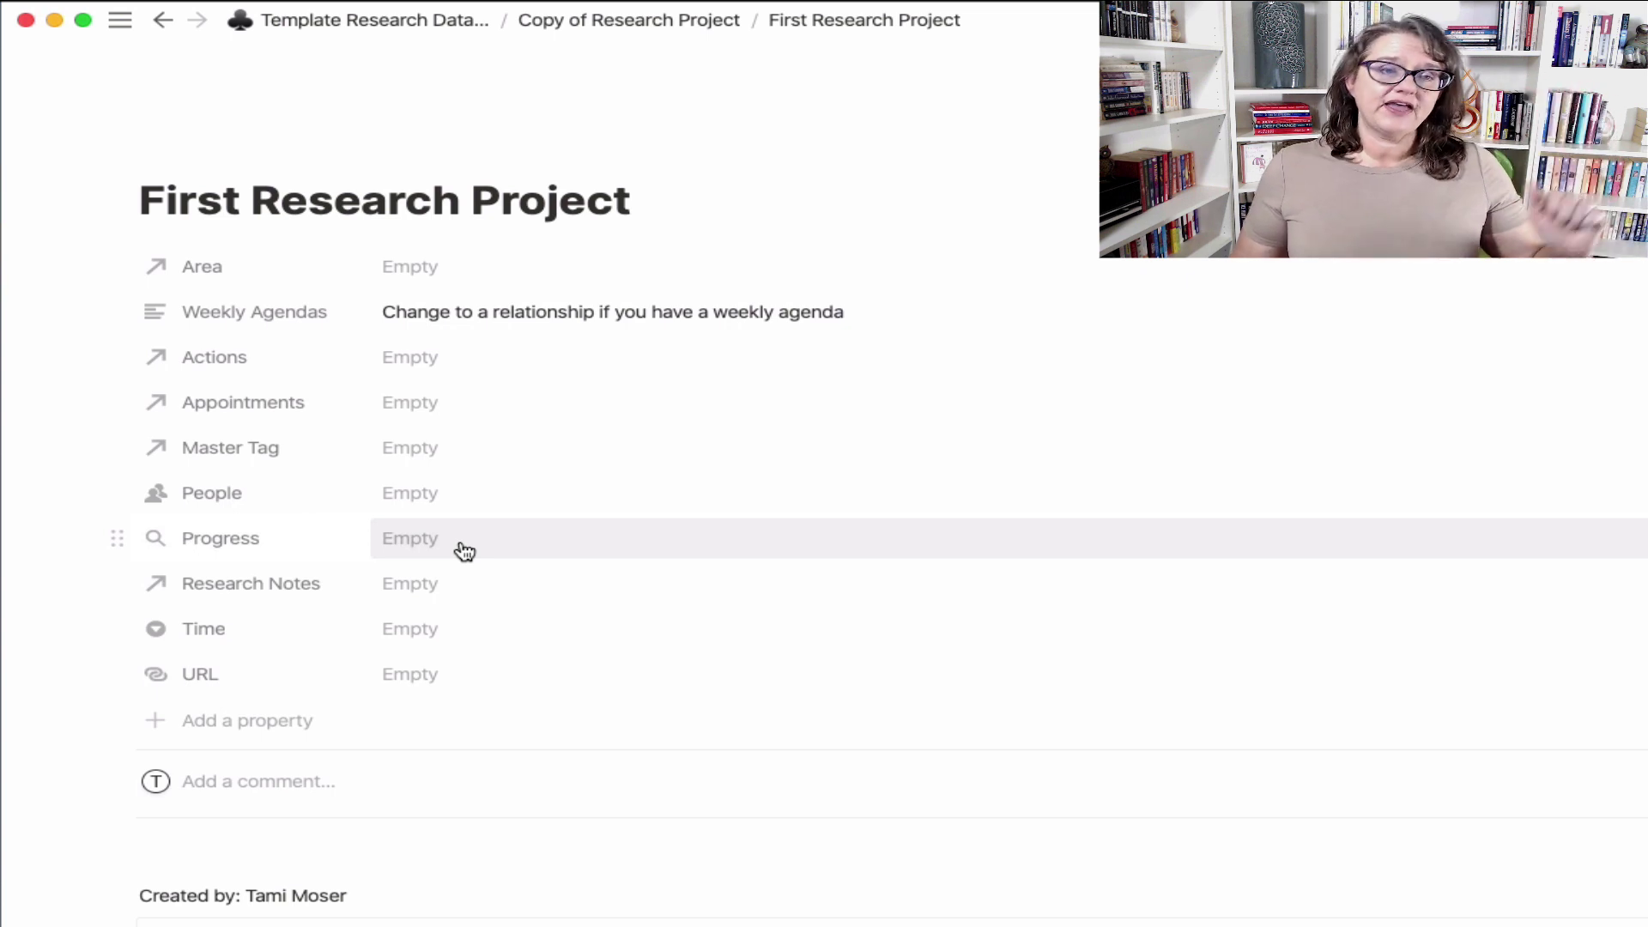
Open the RESEARCH PLAN toggle to reveal Aims of Research and the other coloured sections.
scroll(465, 550, down, 5)
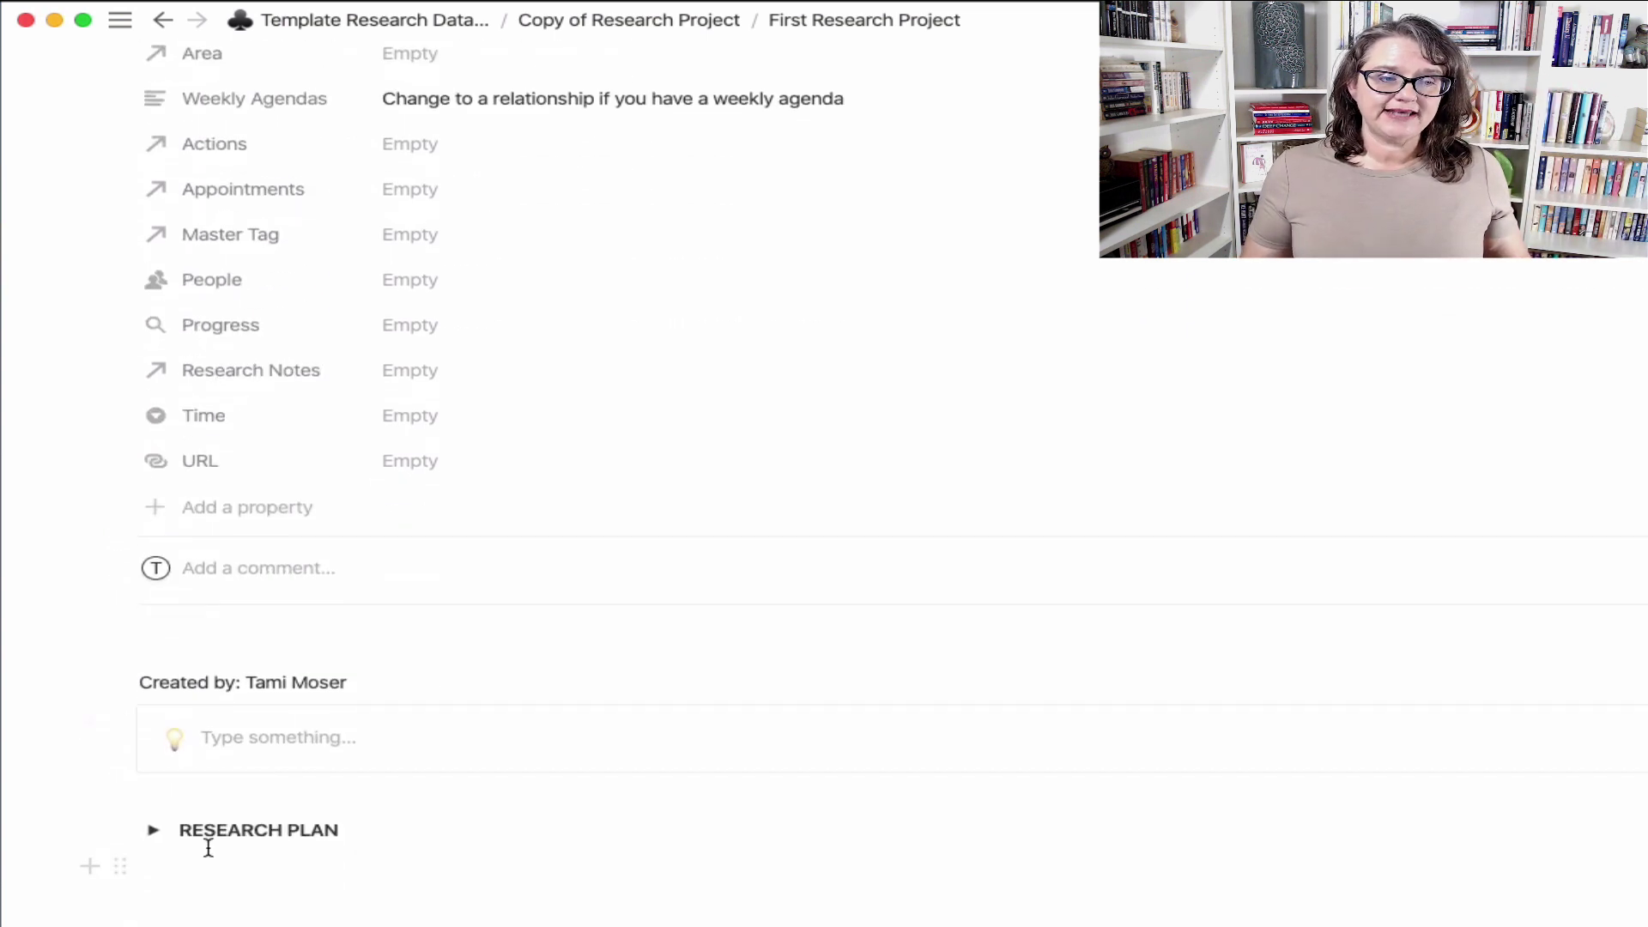
click(157, 830)
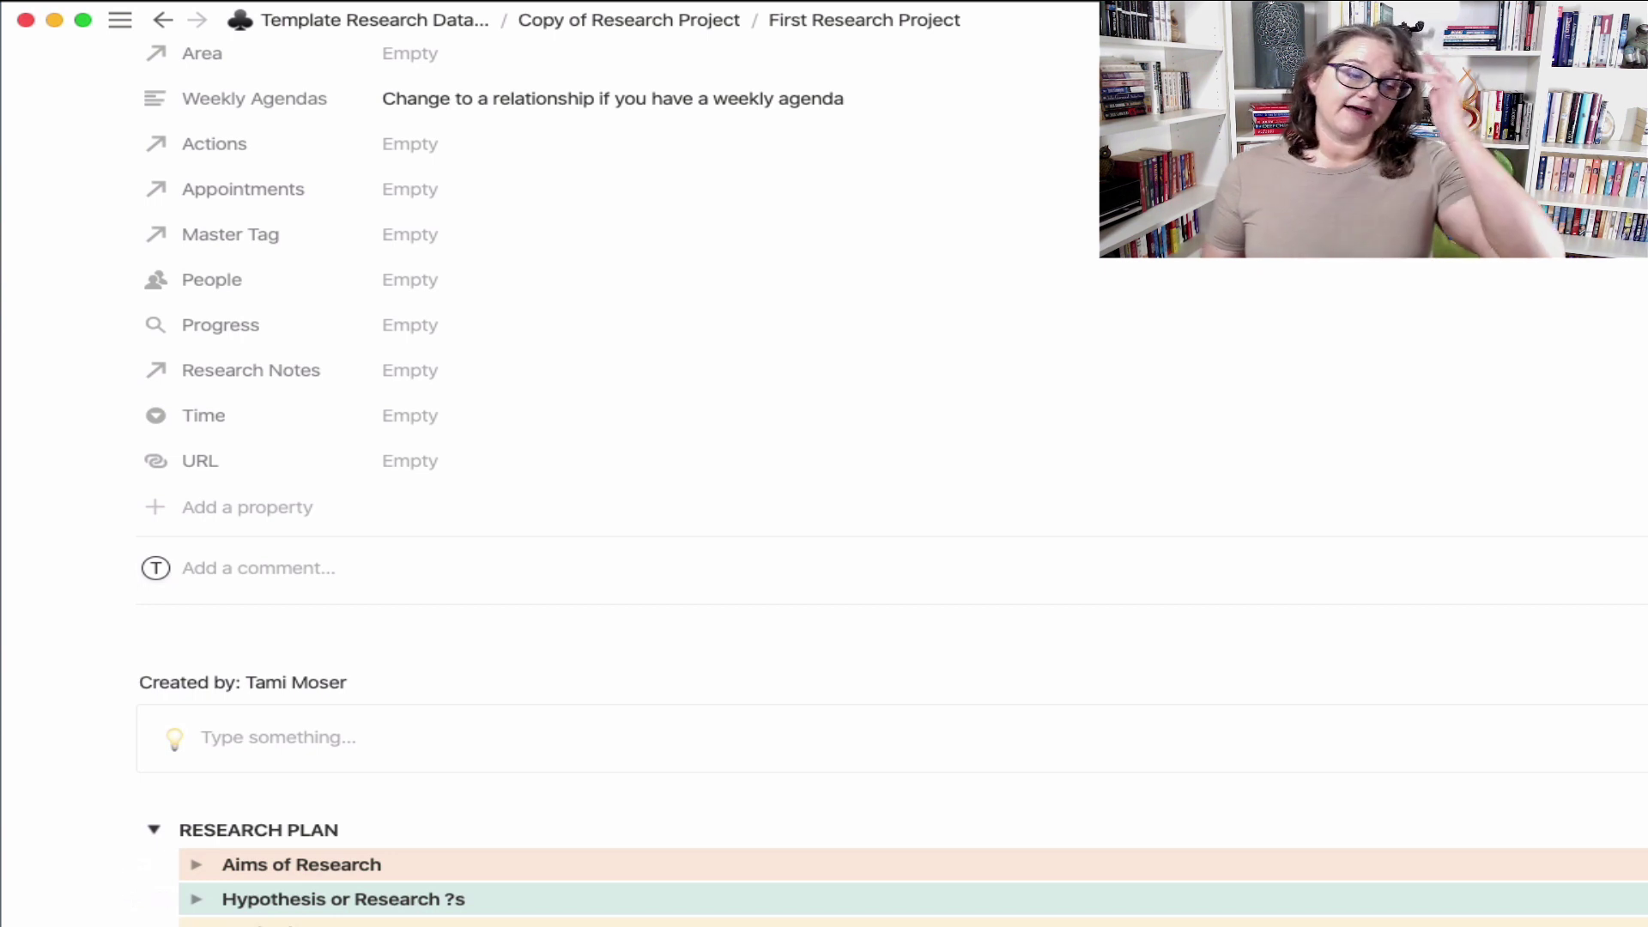
scroll(873, 871, up, 1)
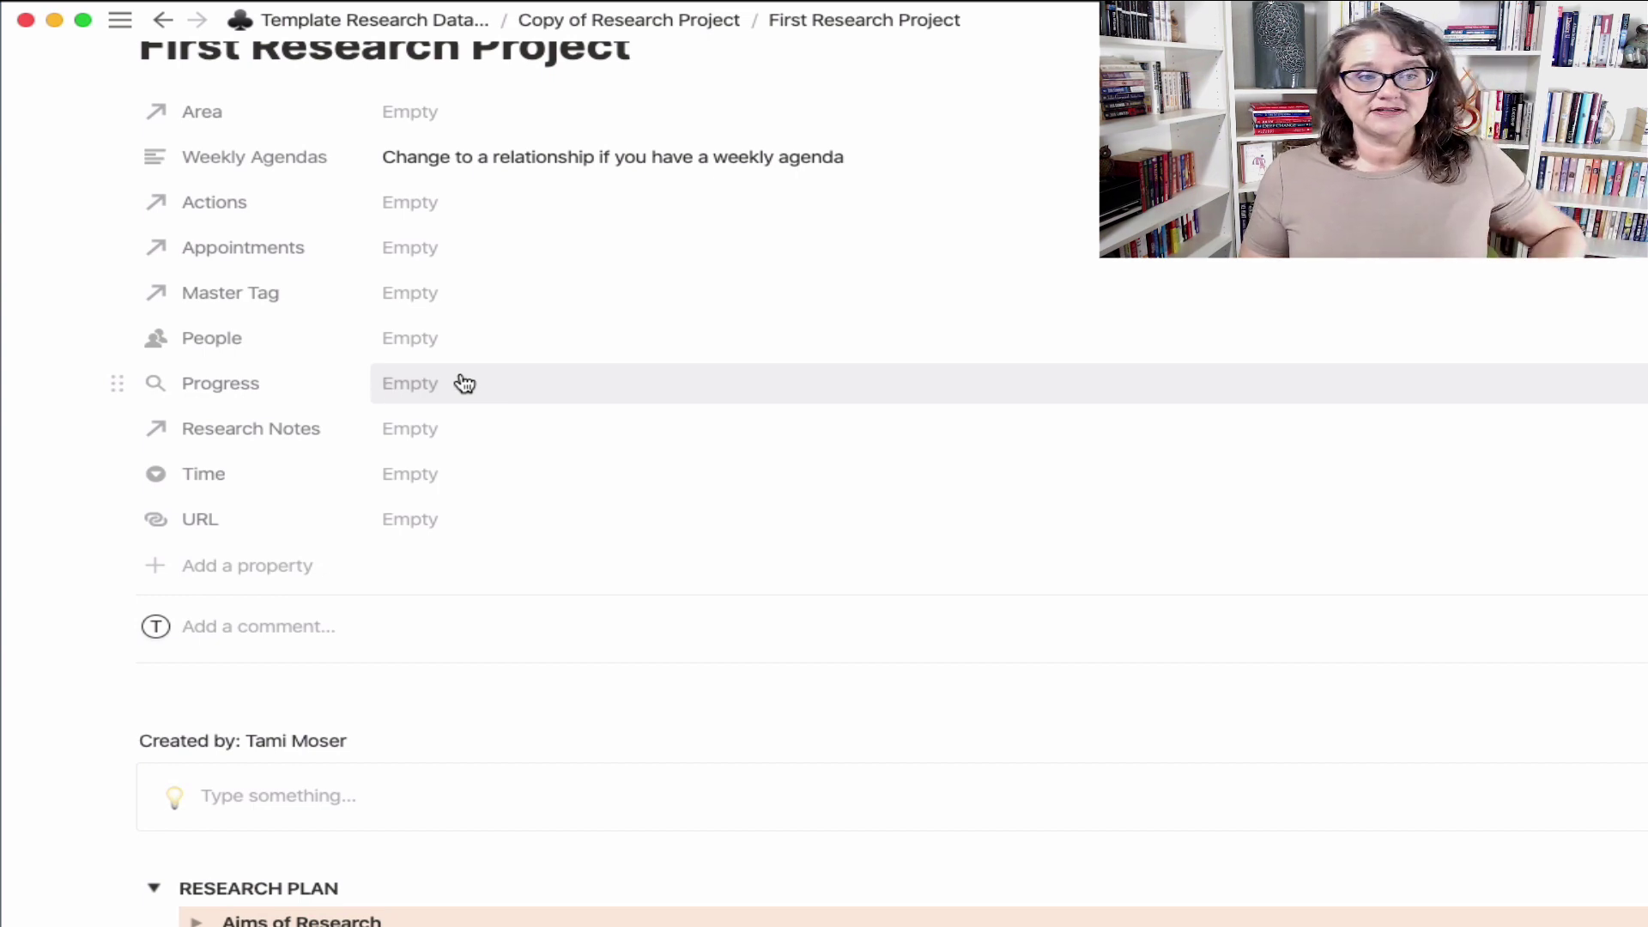
Replace 'First' in the page title with 'Phase 2', giving 'Phase 2 Research Project'.
scroll(475, 397, up, 3)
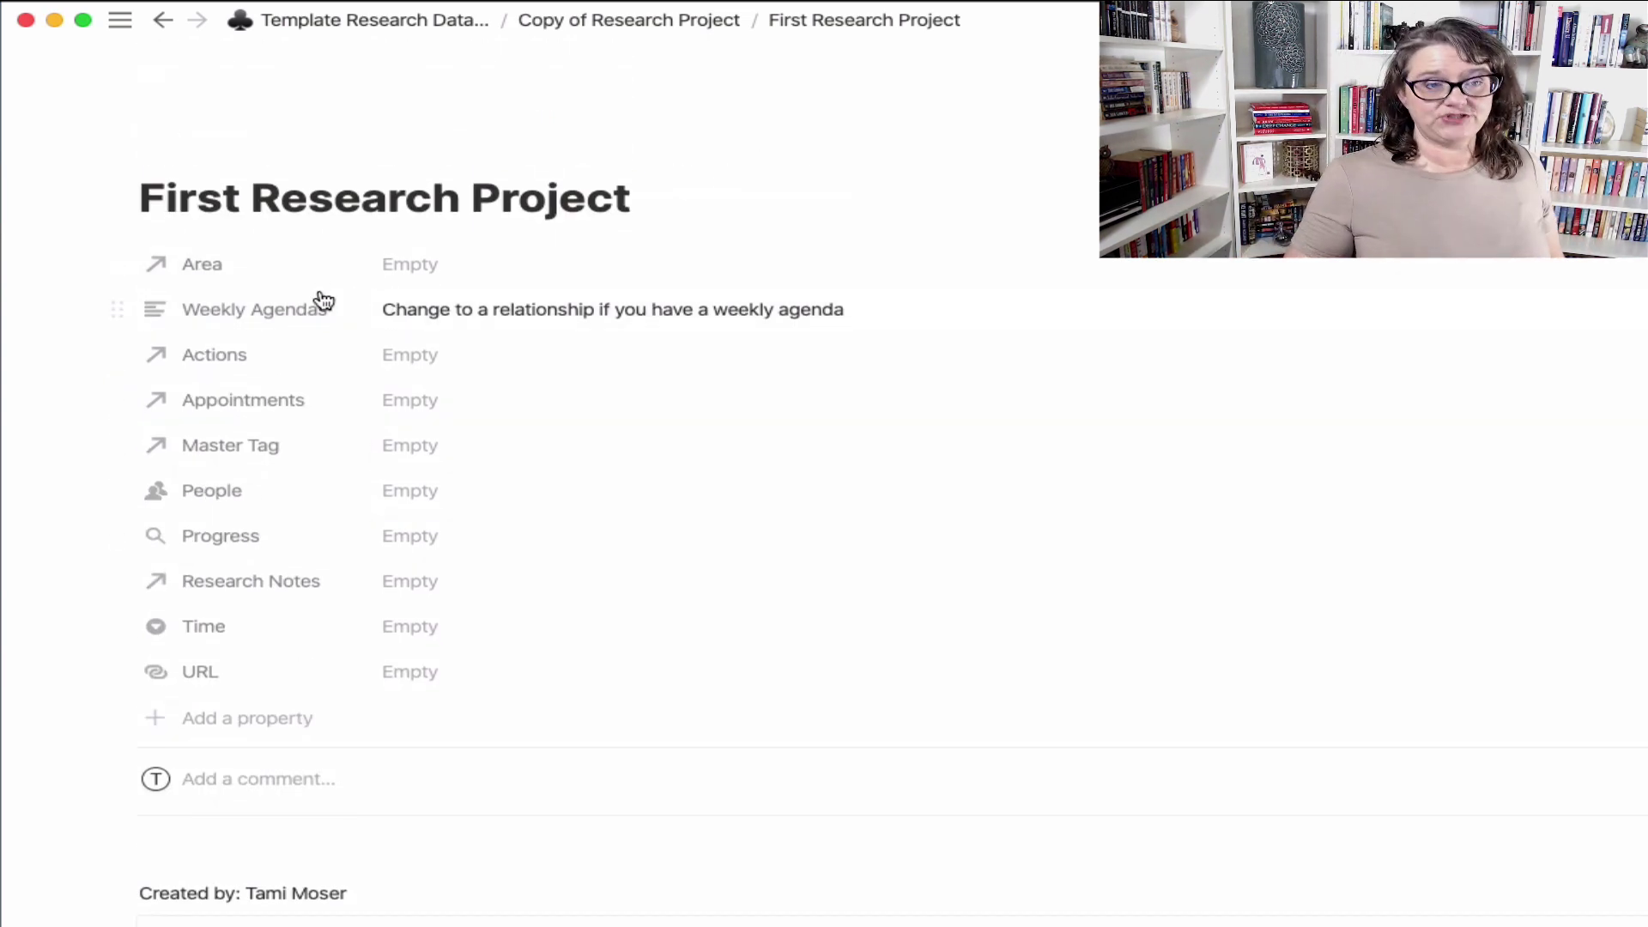
click(151, 203)
drag(150, 204, 246, 204)
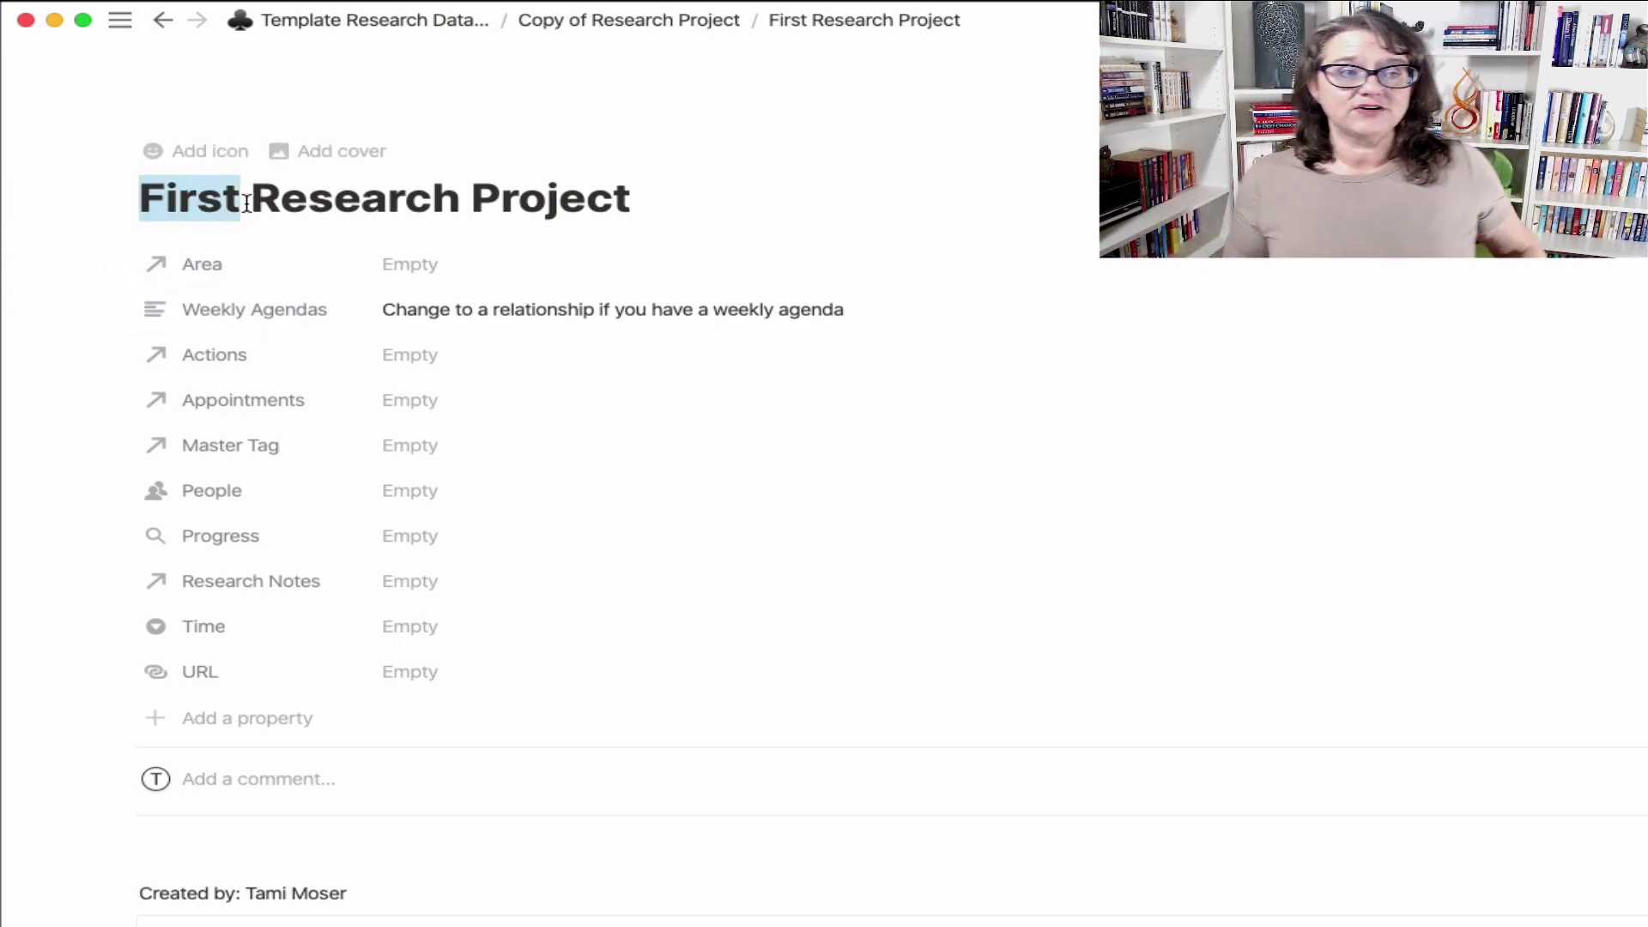
text(Phase )
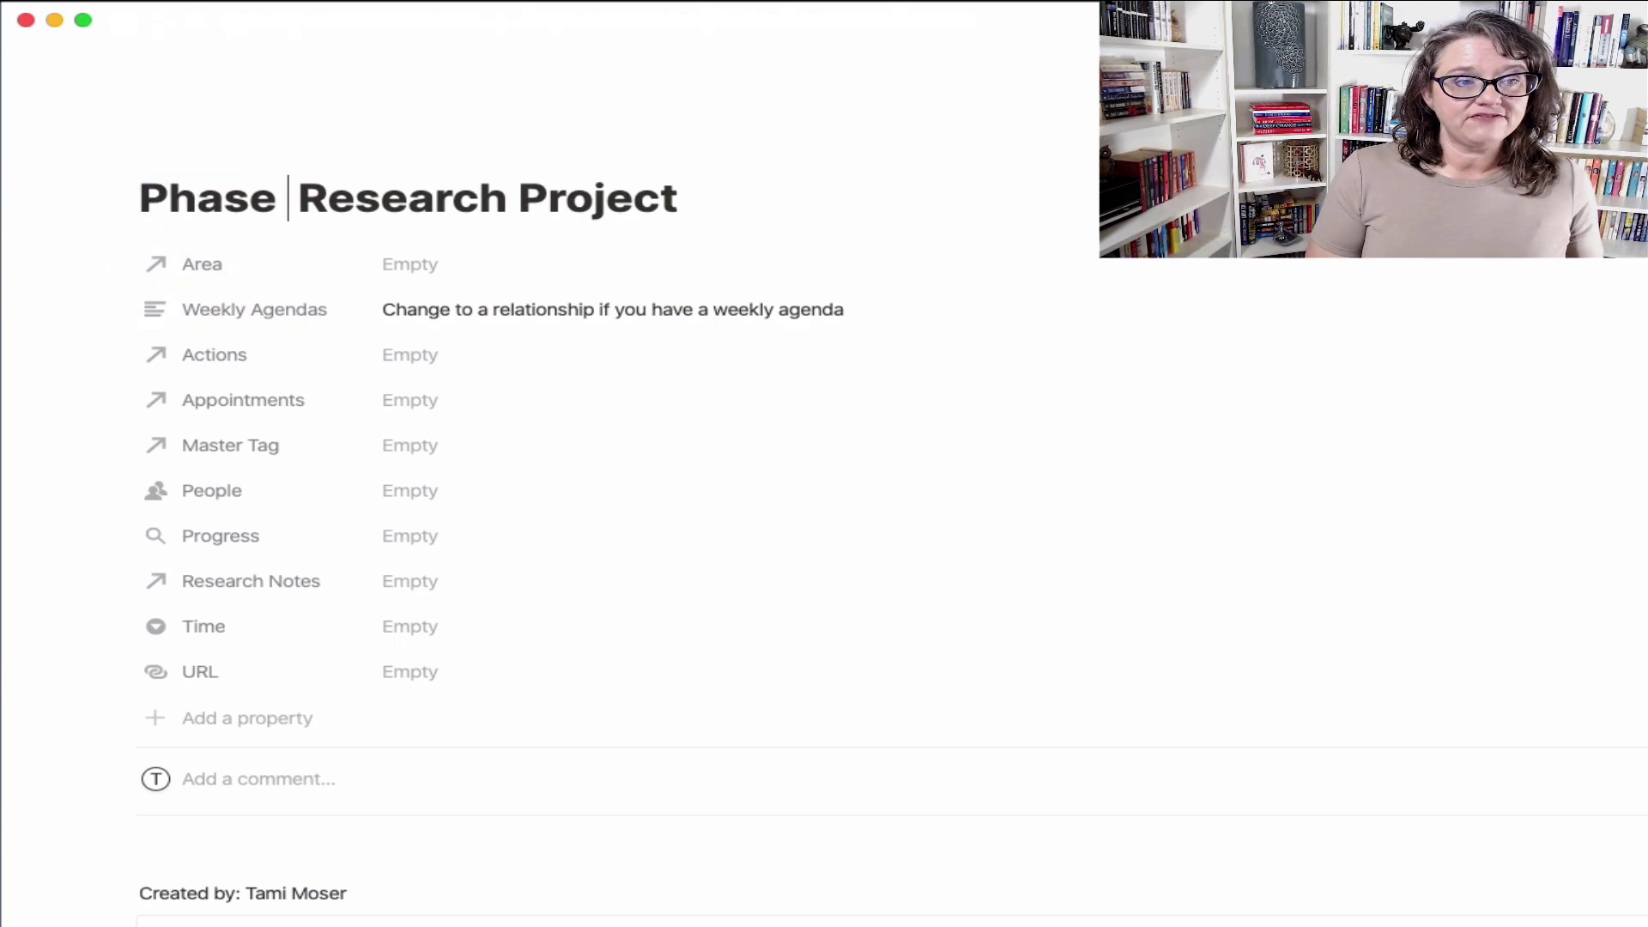
text(1)
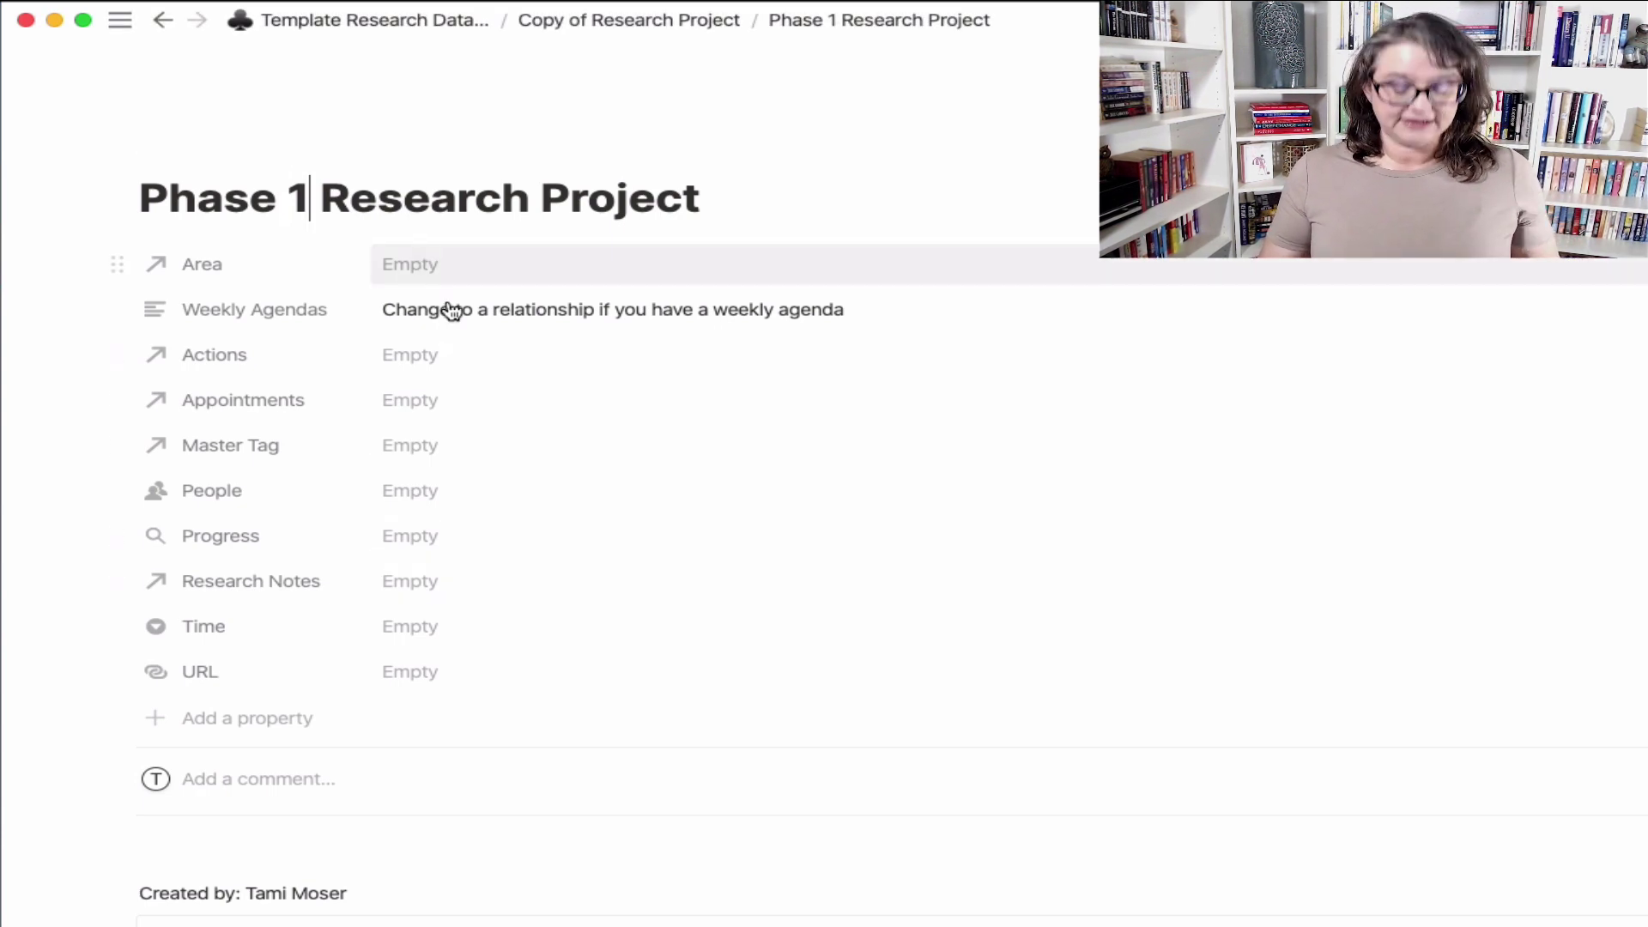
key(BackSpace)
text(2)
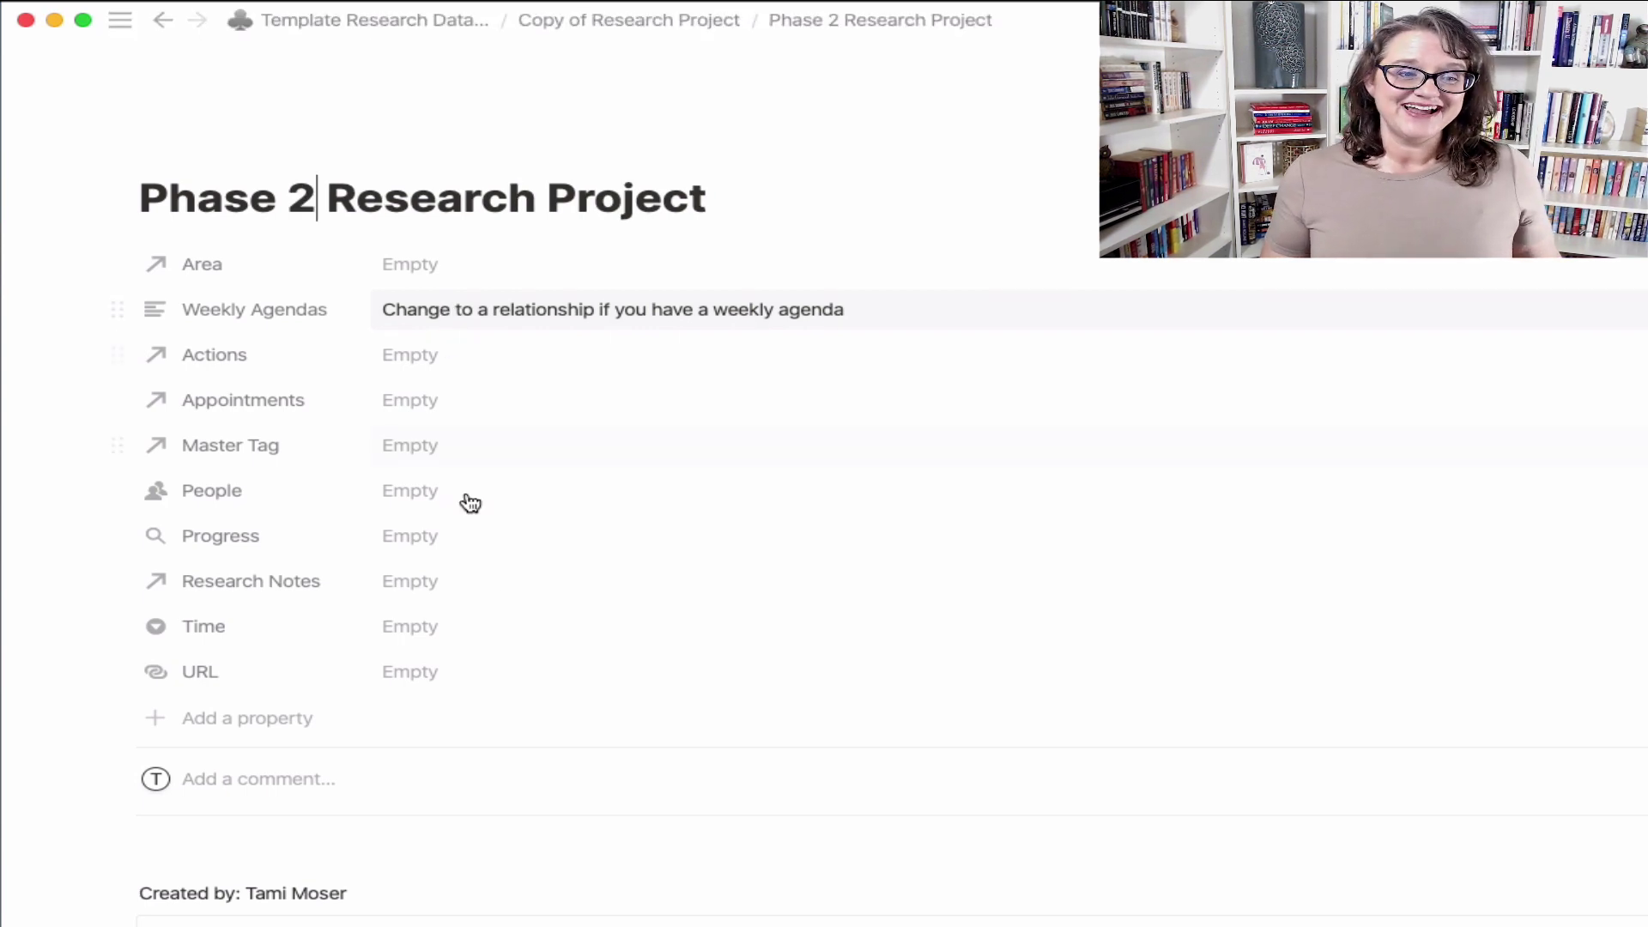
scroll(482, 596, down, 10)
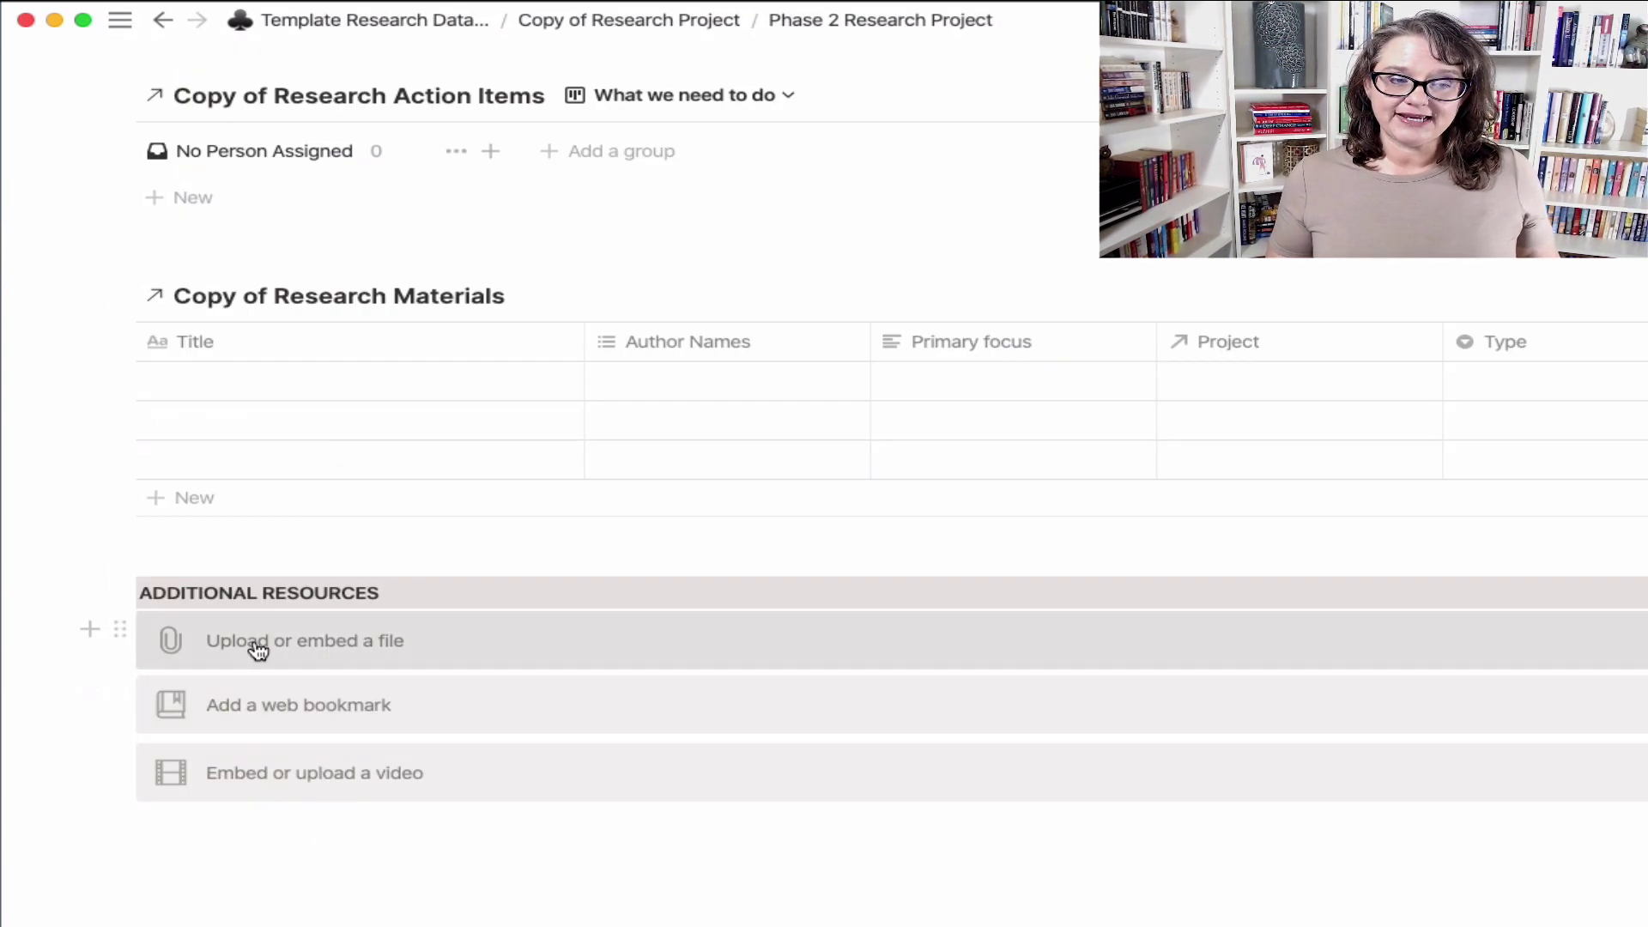
scroll(697, 639, up, 8)
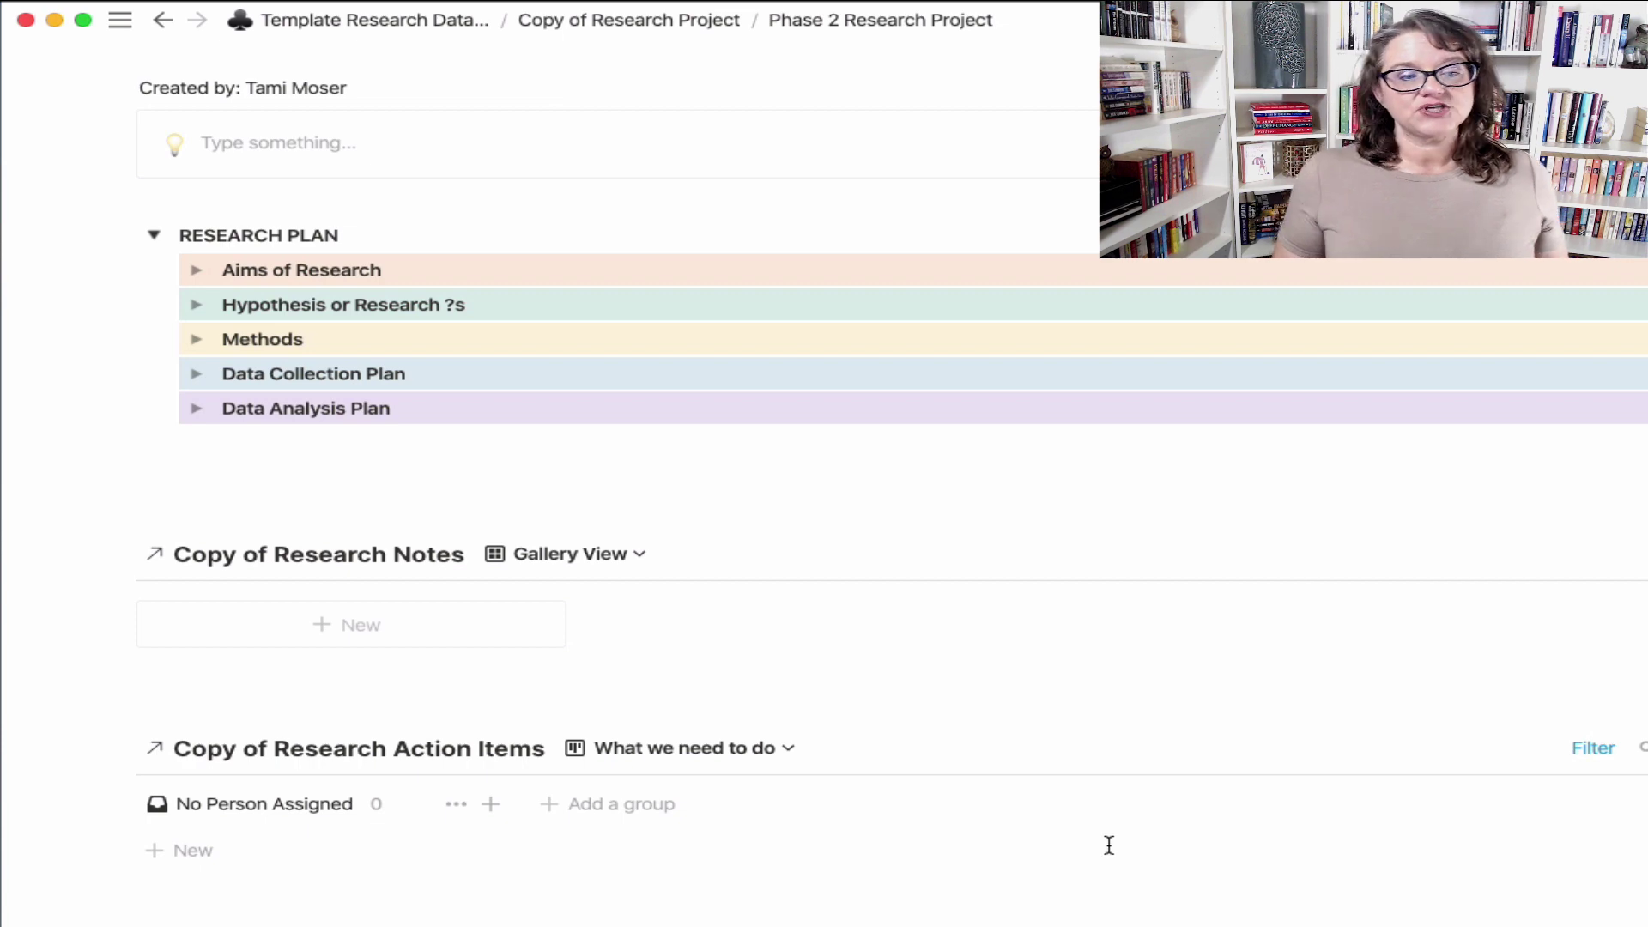
scroll(1107, 840, up, 10)
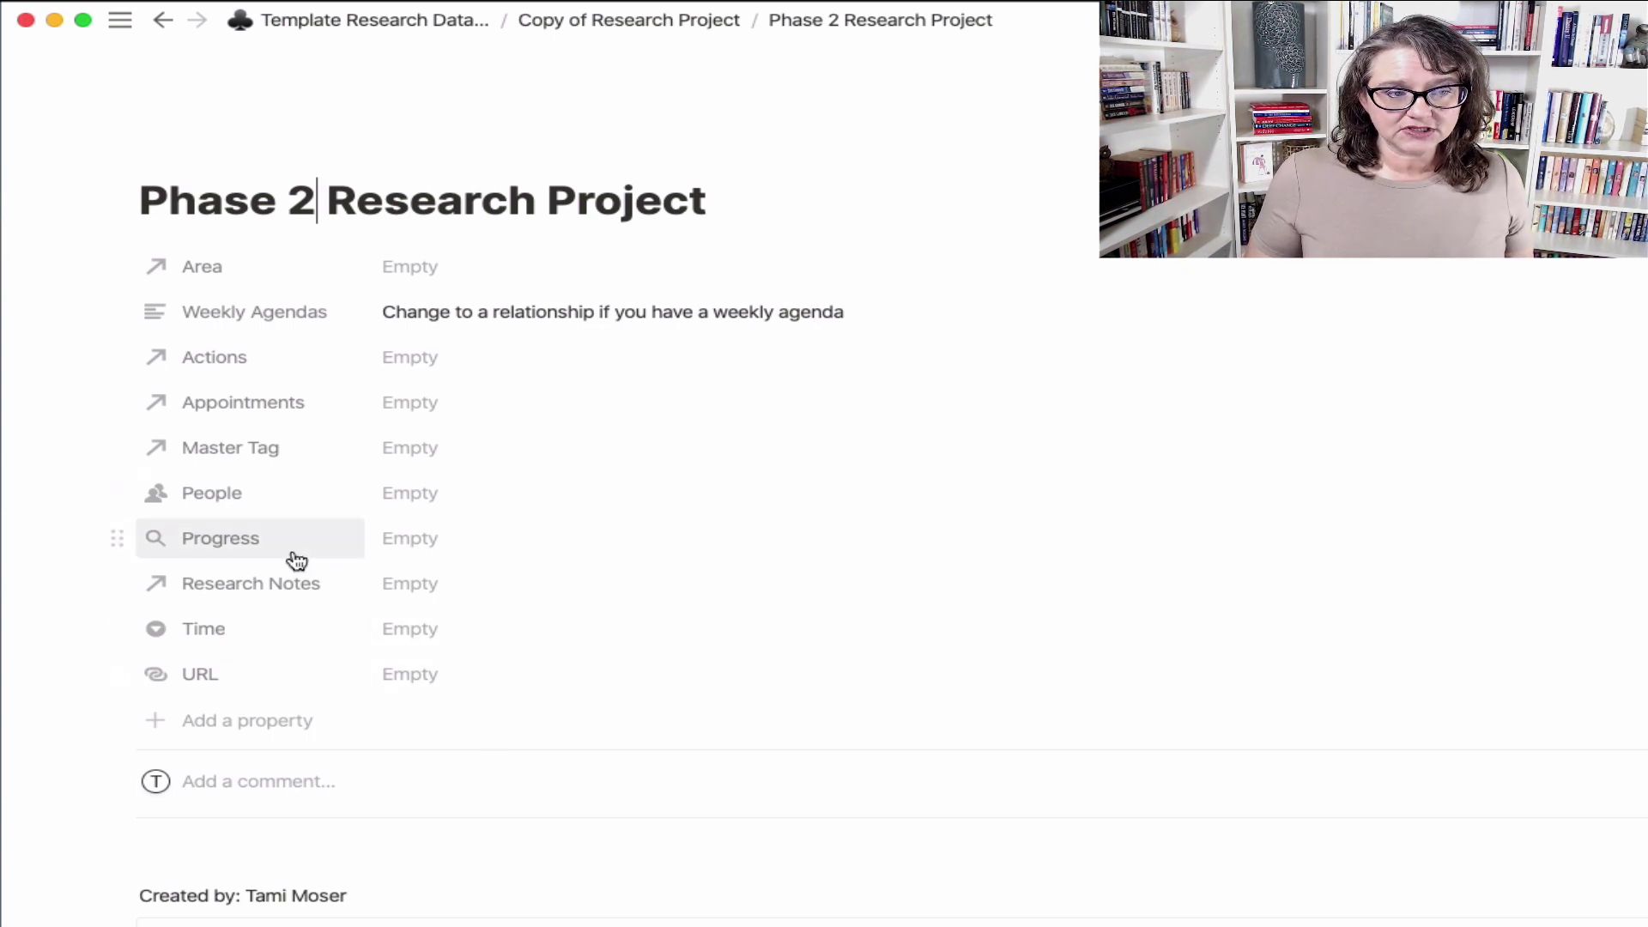
Close the People picker without choosing anyone, then open Share, expand link options, and open Add people.
click(449, 505)
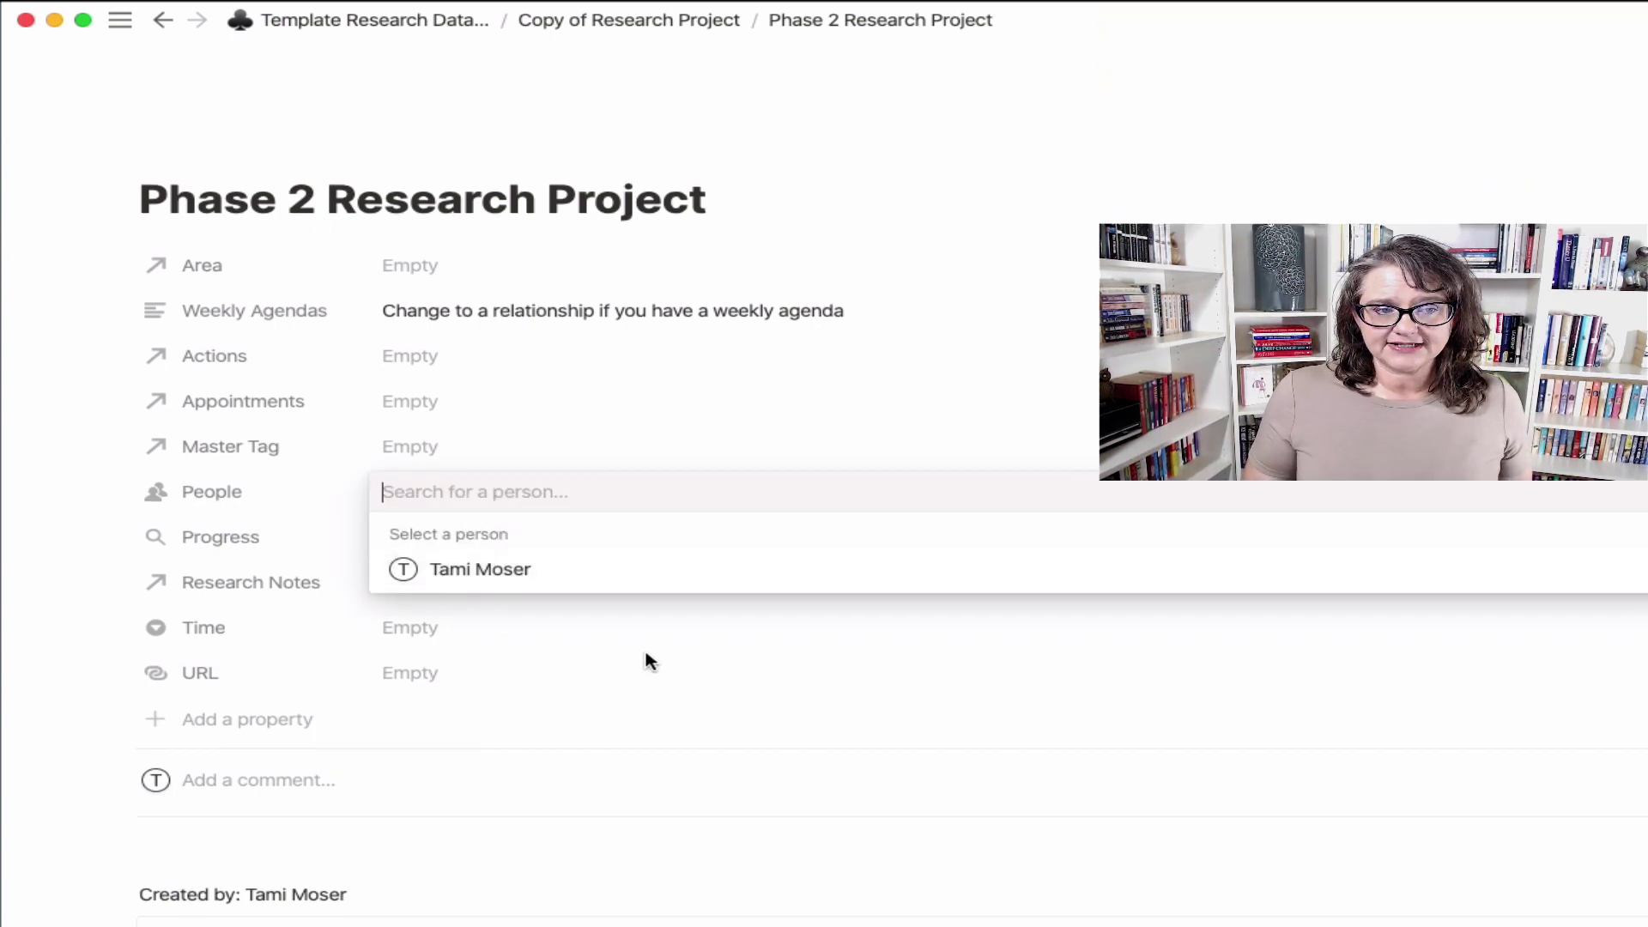
click(1125, 452)
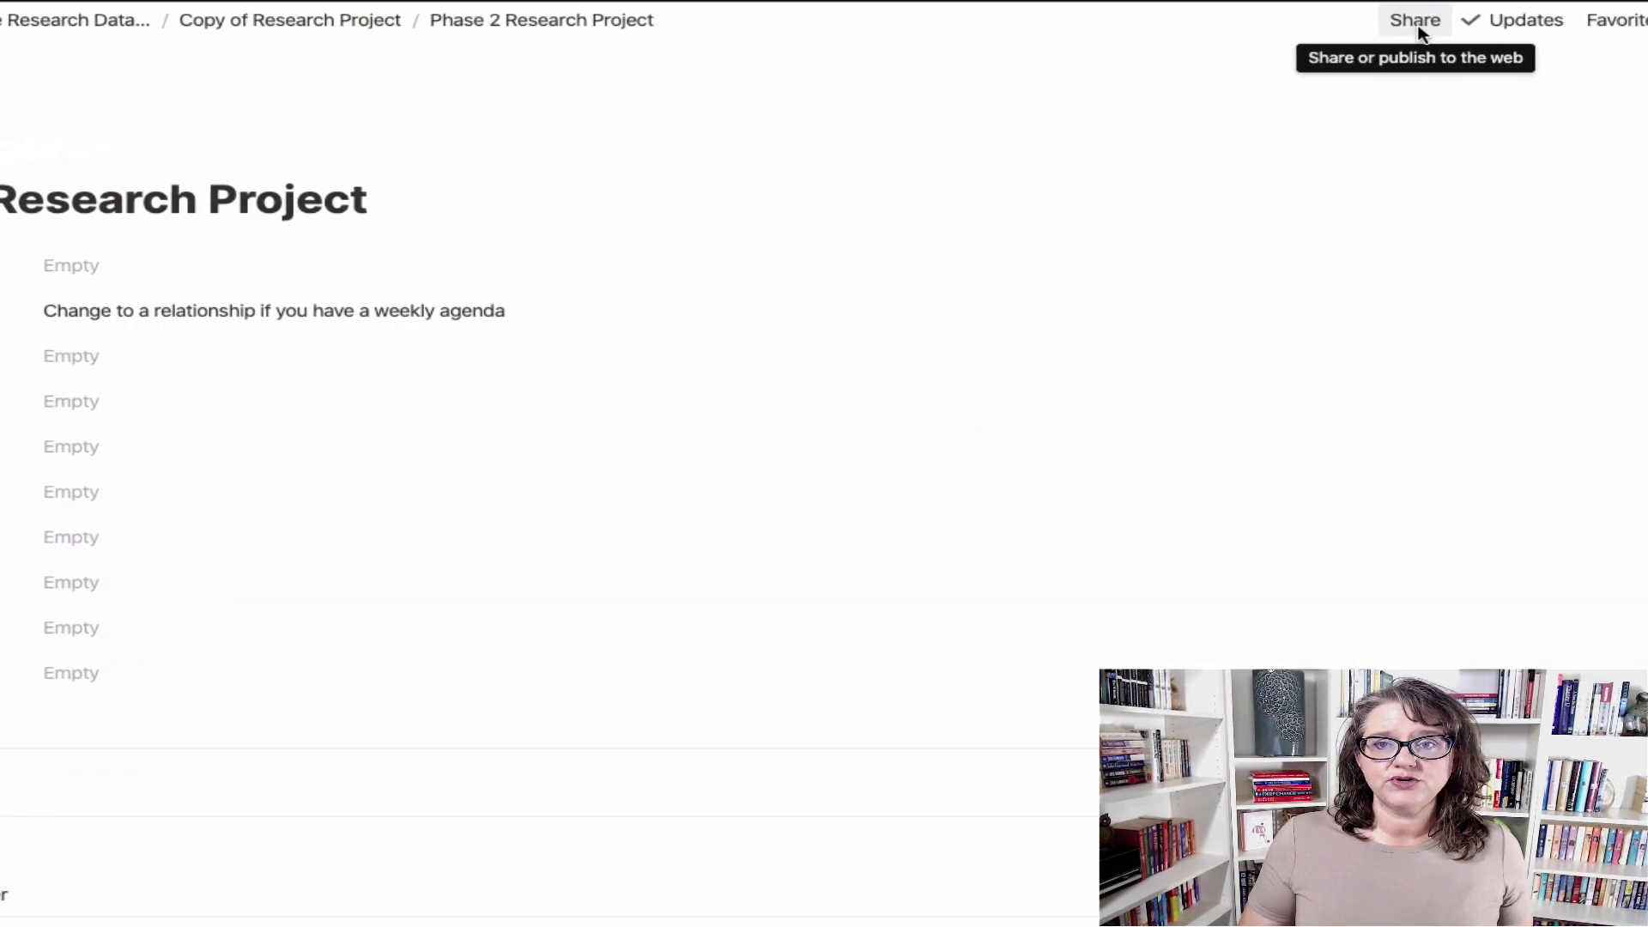
click(1390, 30)
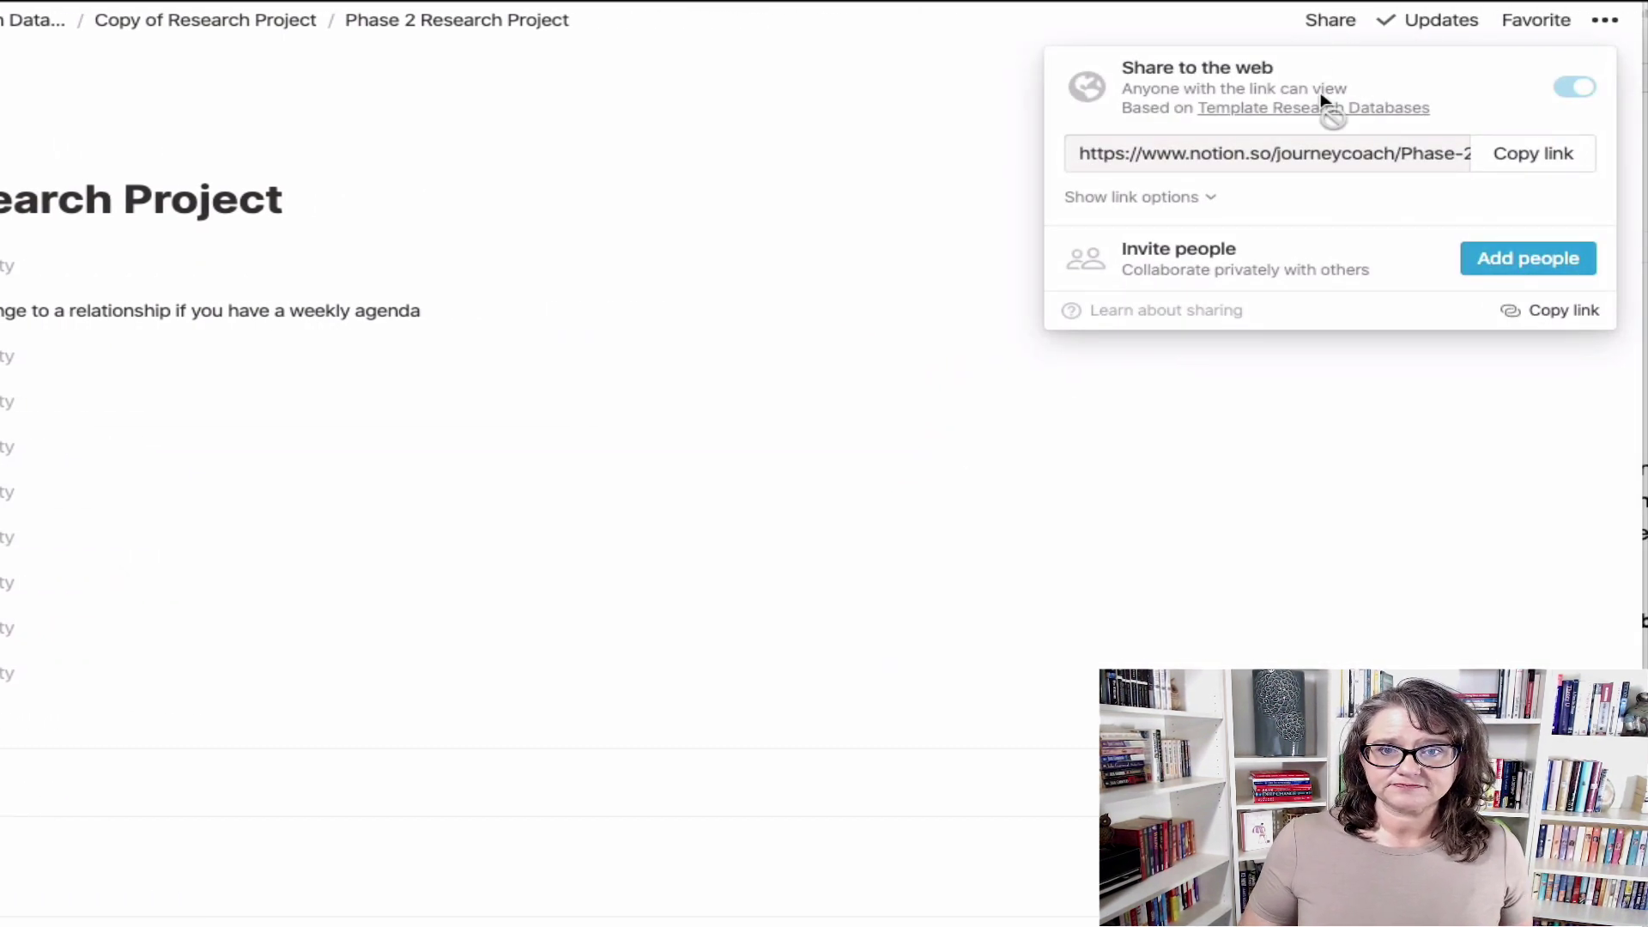
click(1214, 200)
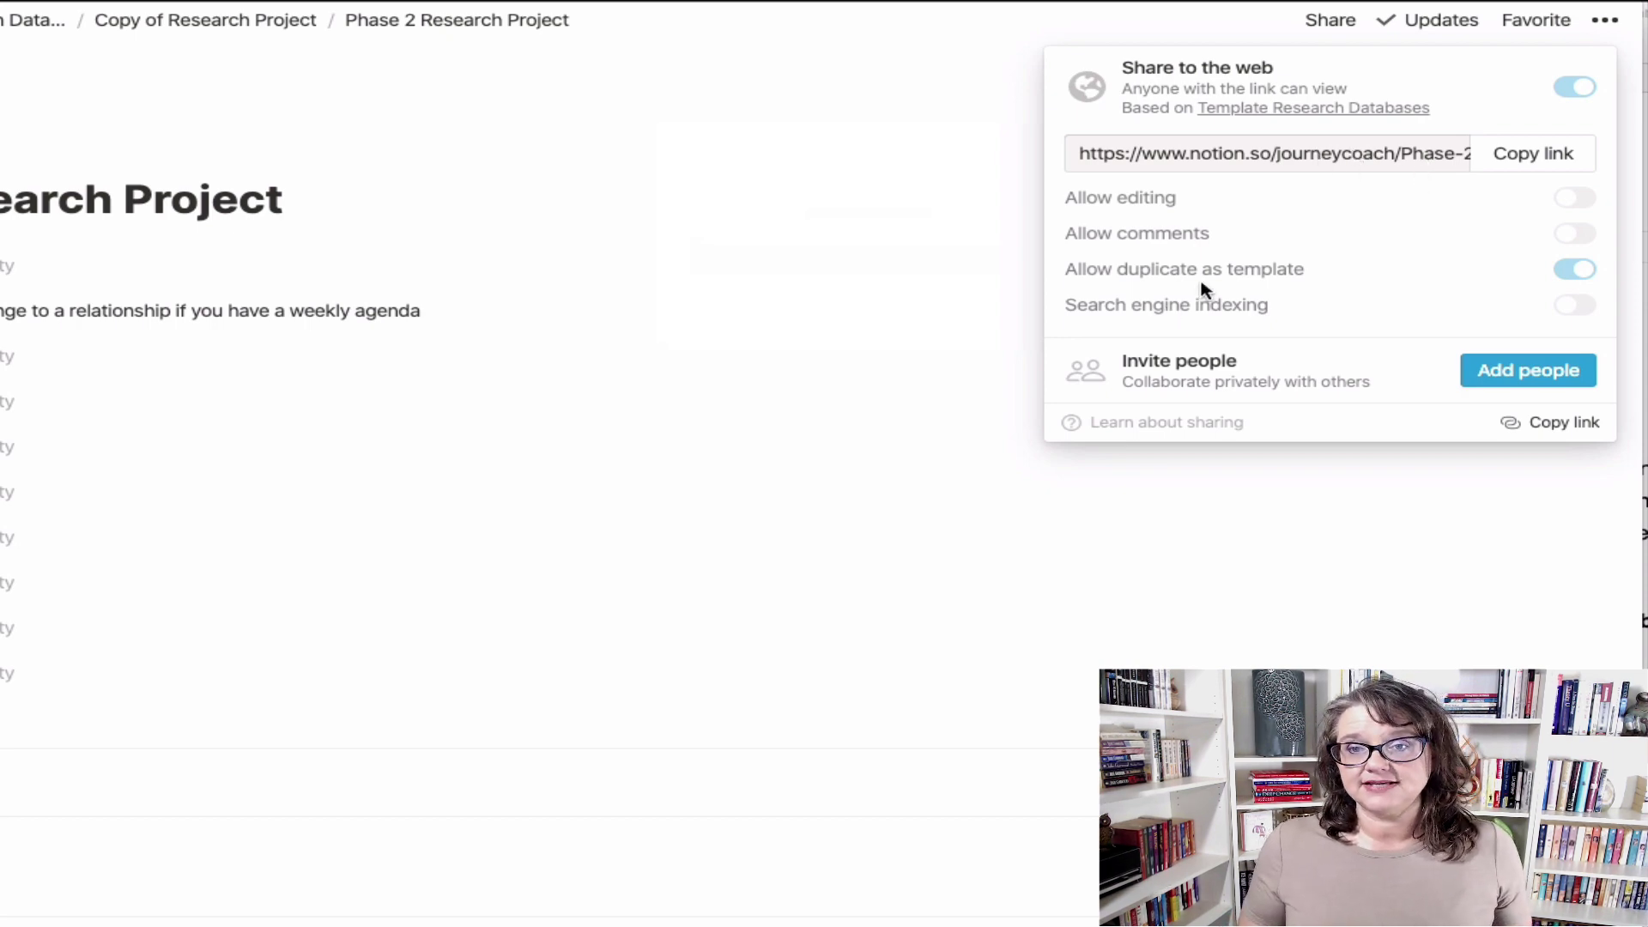
mouse_move(1579, 271)
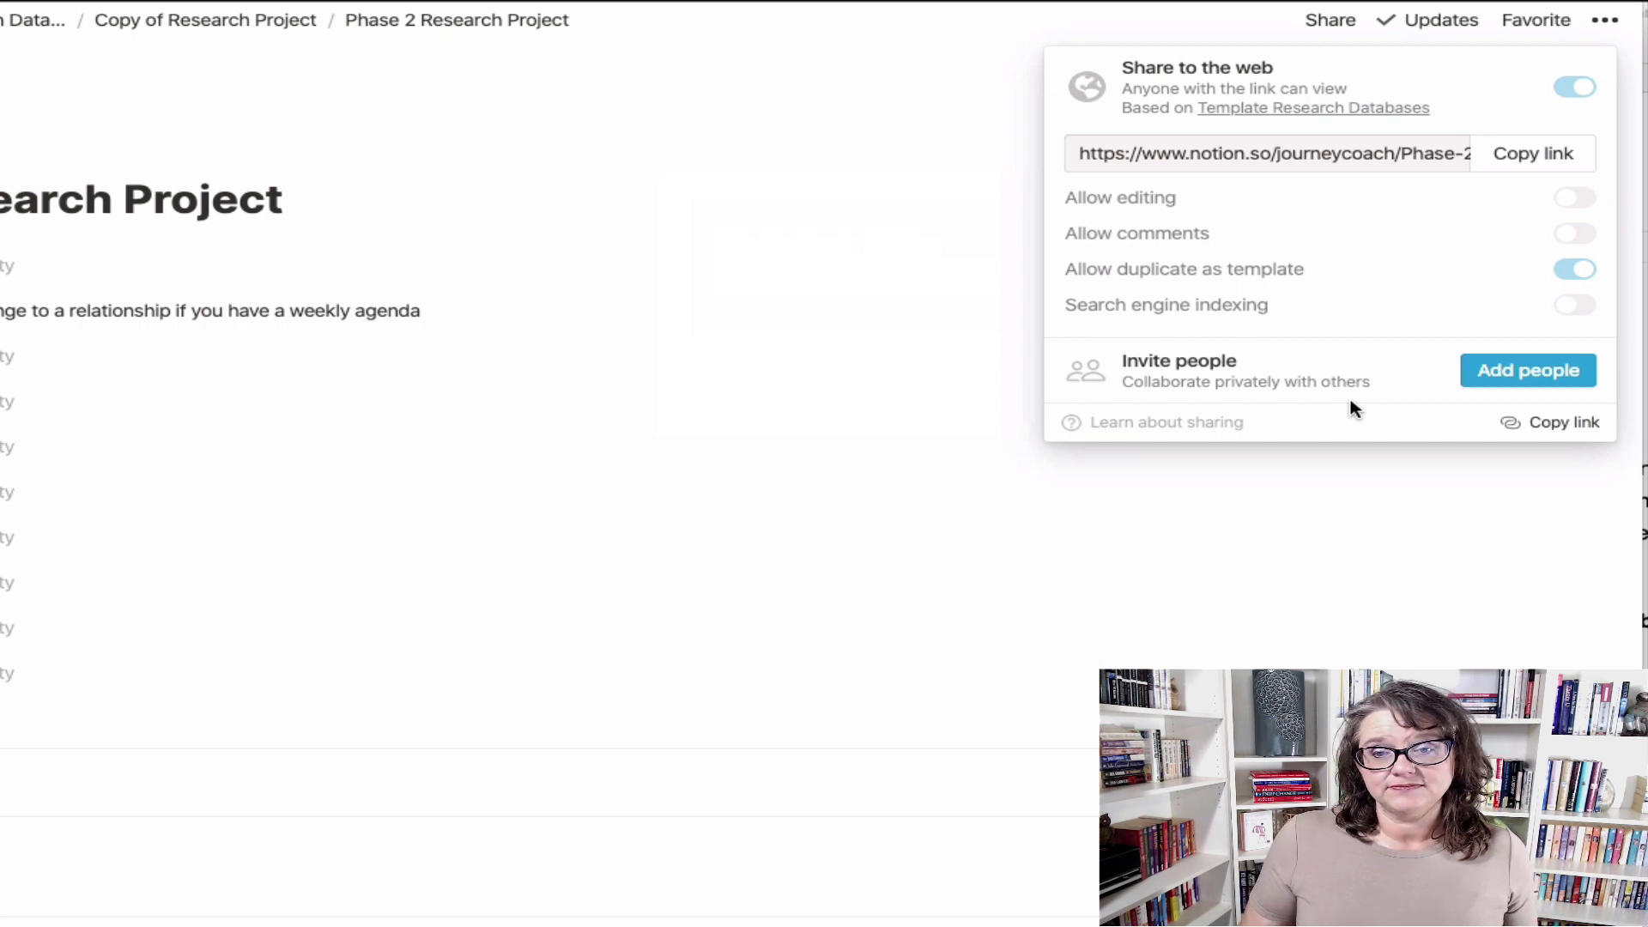
click(1490, 372)
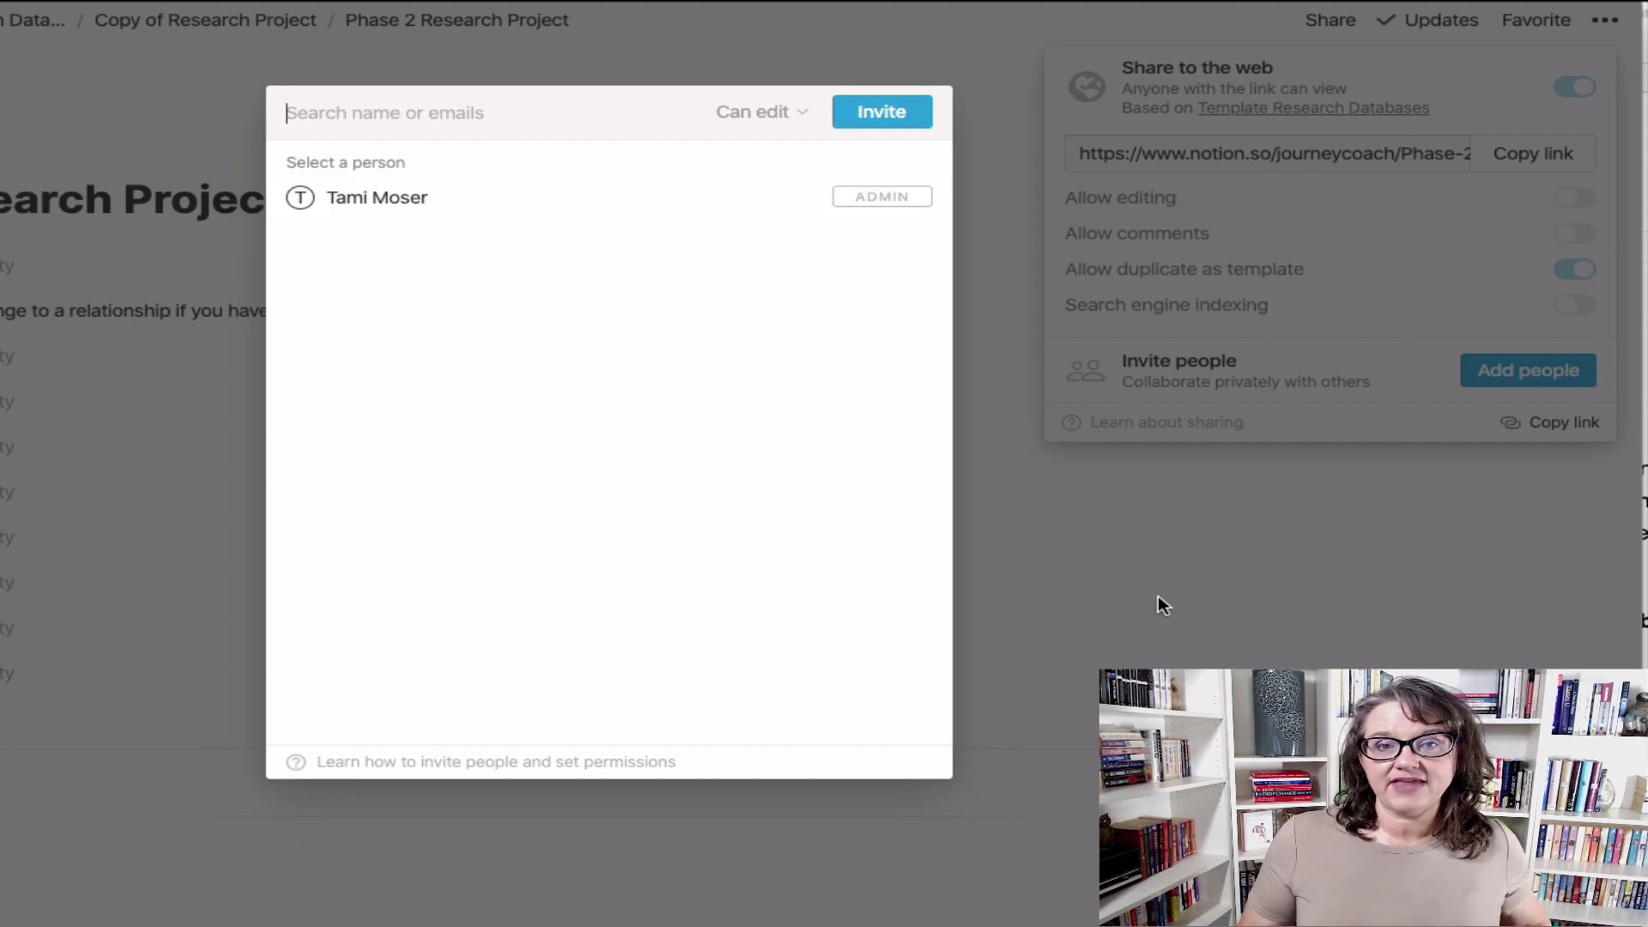
View the invitee permission levels, keep Can edit, and close the invite dialog without inviting anyone.
click(780, 113)
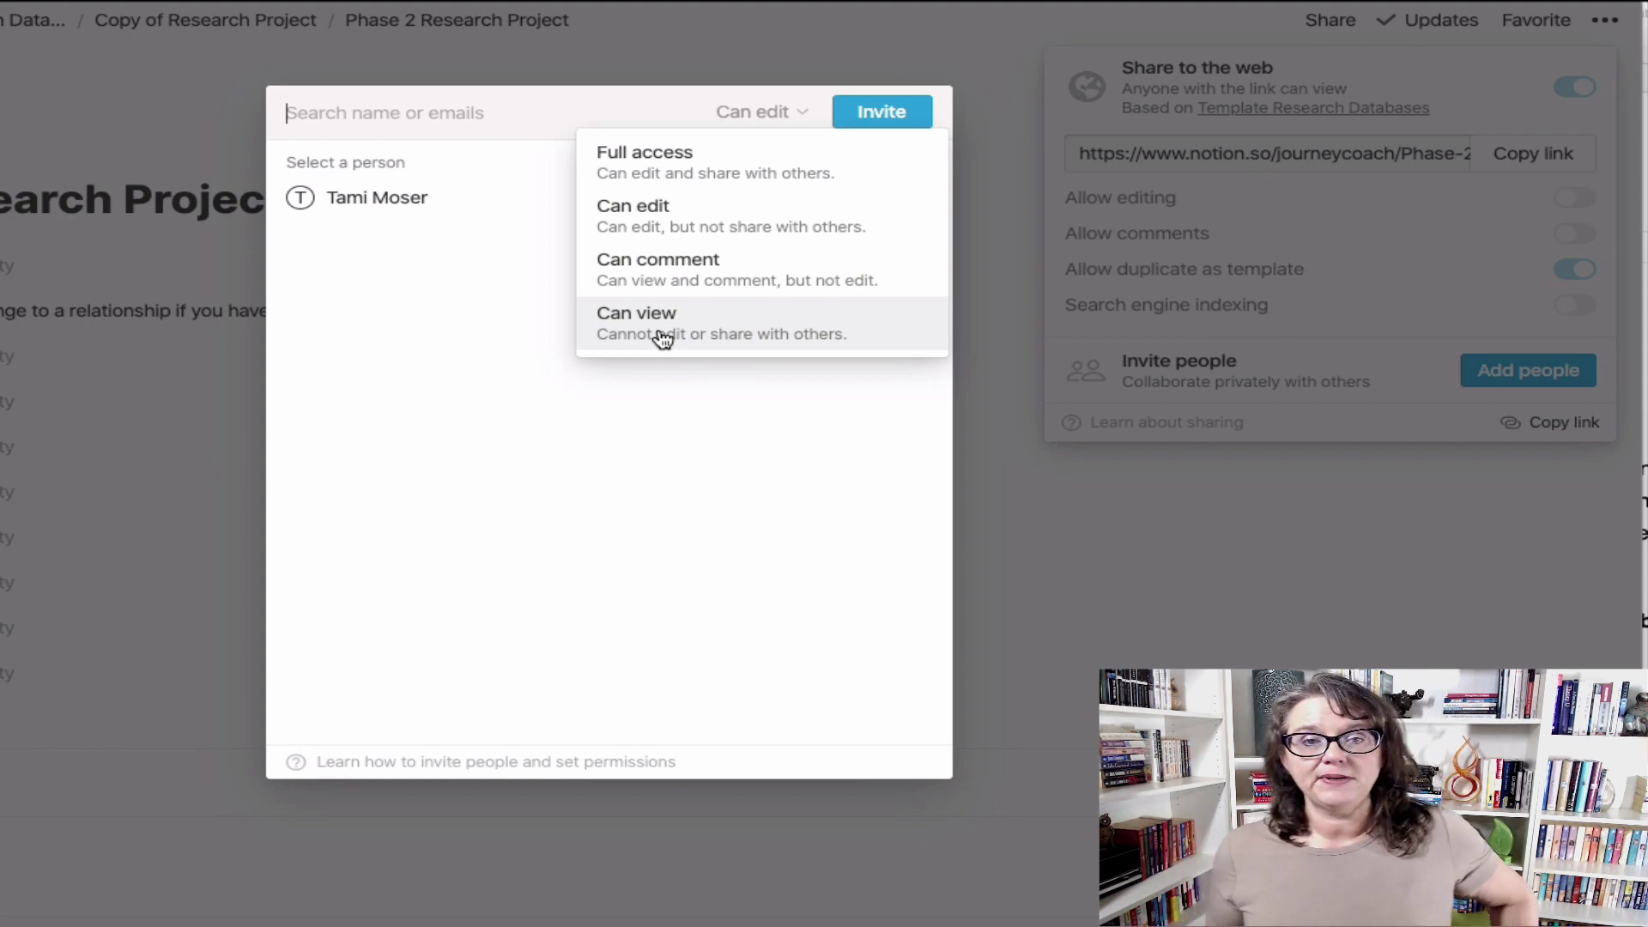
click(1218, 510)
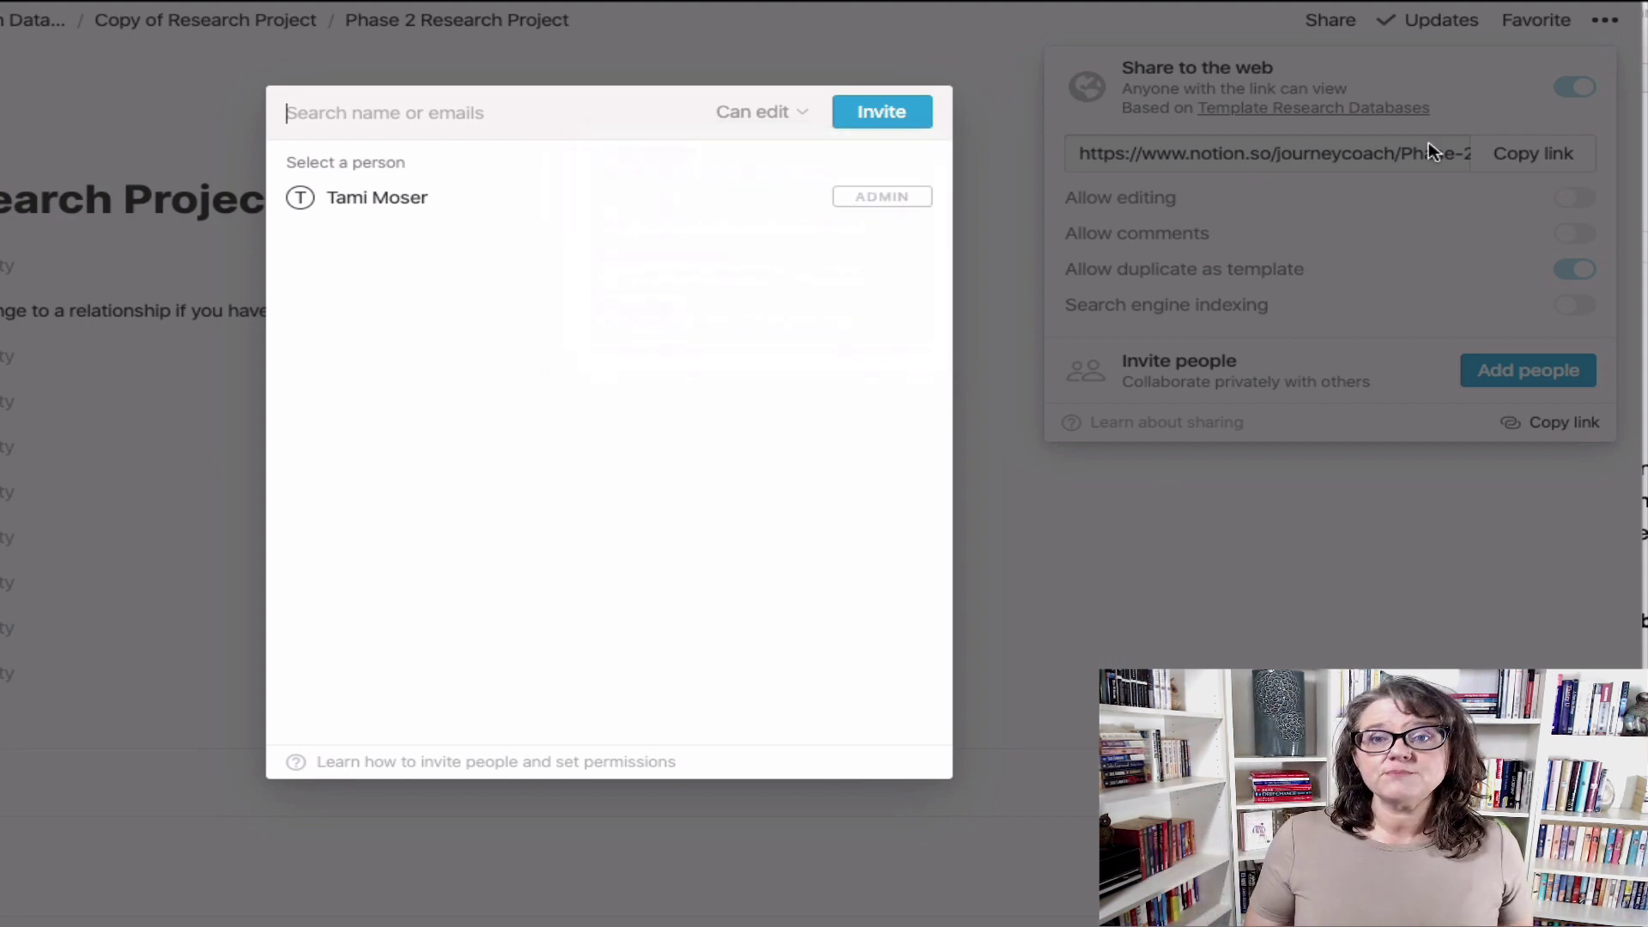
click(1026, 417)
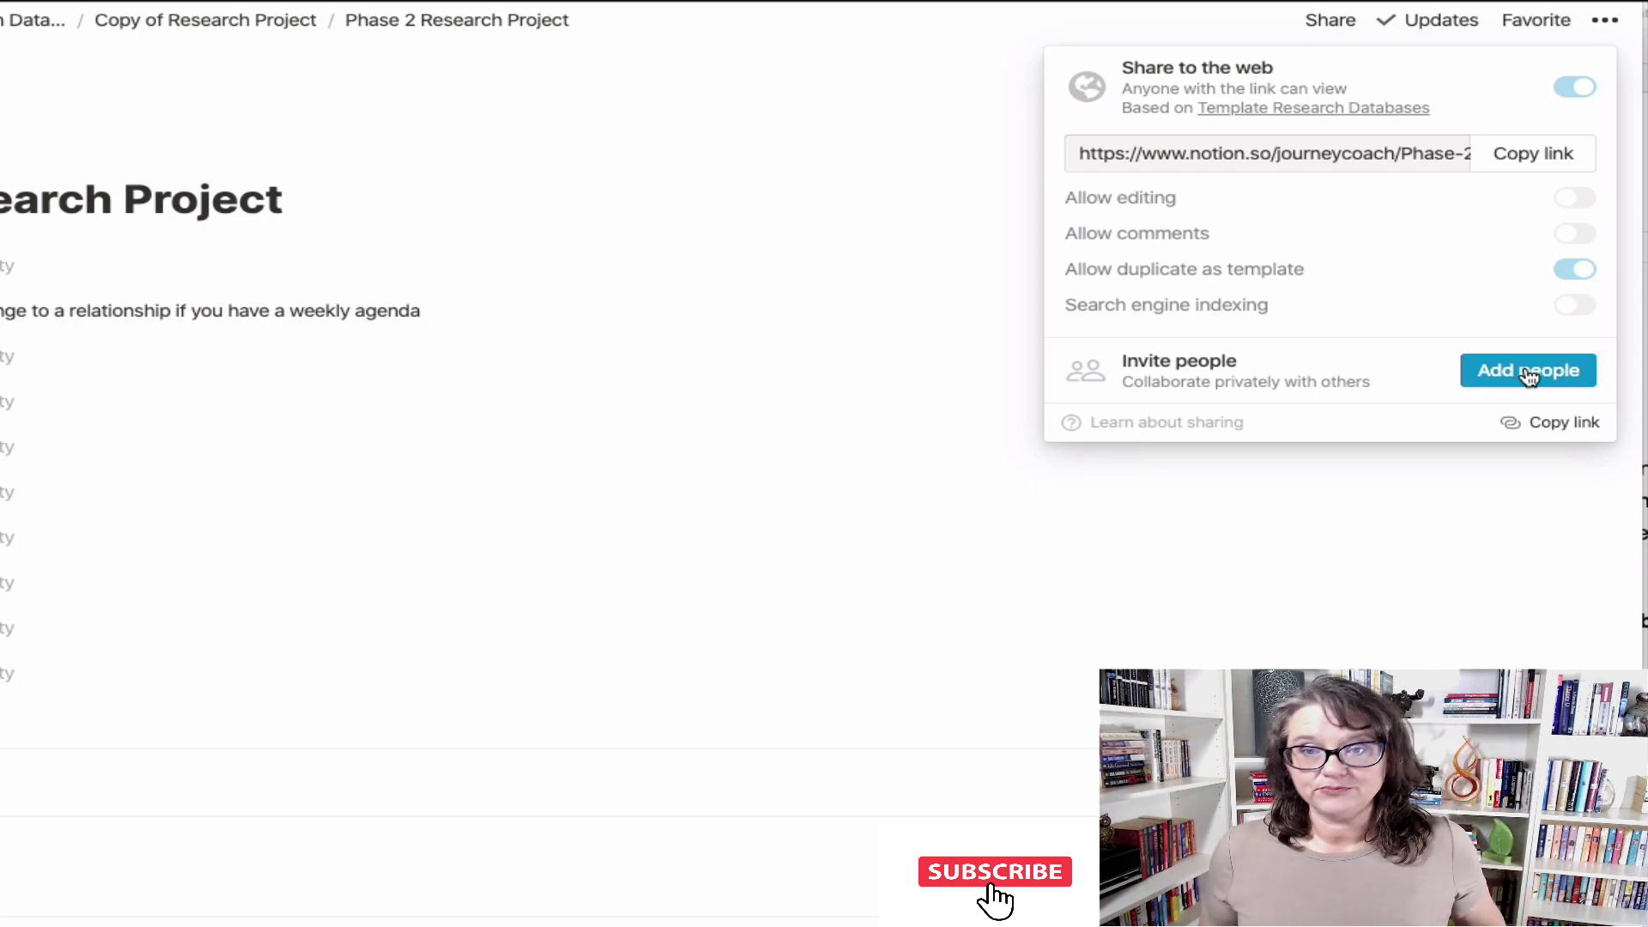
Dismiss the Share popup and scroll briefly over the Phase 2 Research Project page.
click(894, 461)
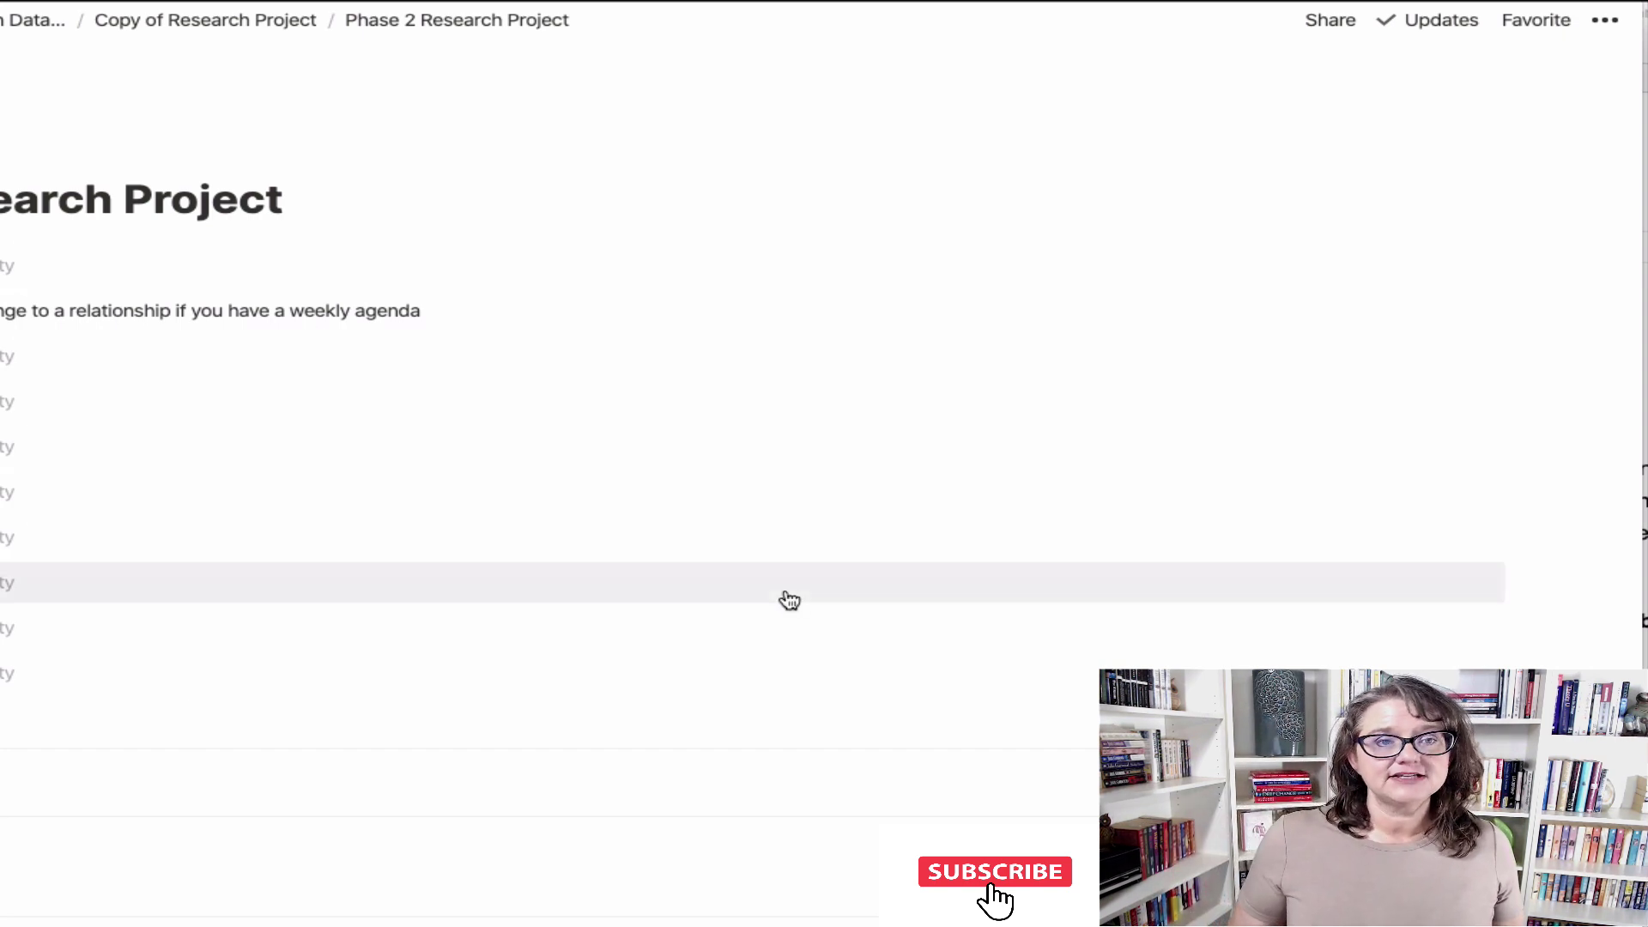
scroll(783, 592, down, 3)
scroll(787, 596, up, 3)
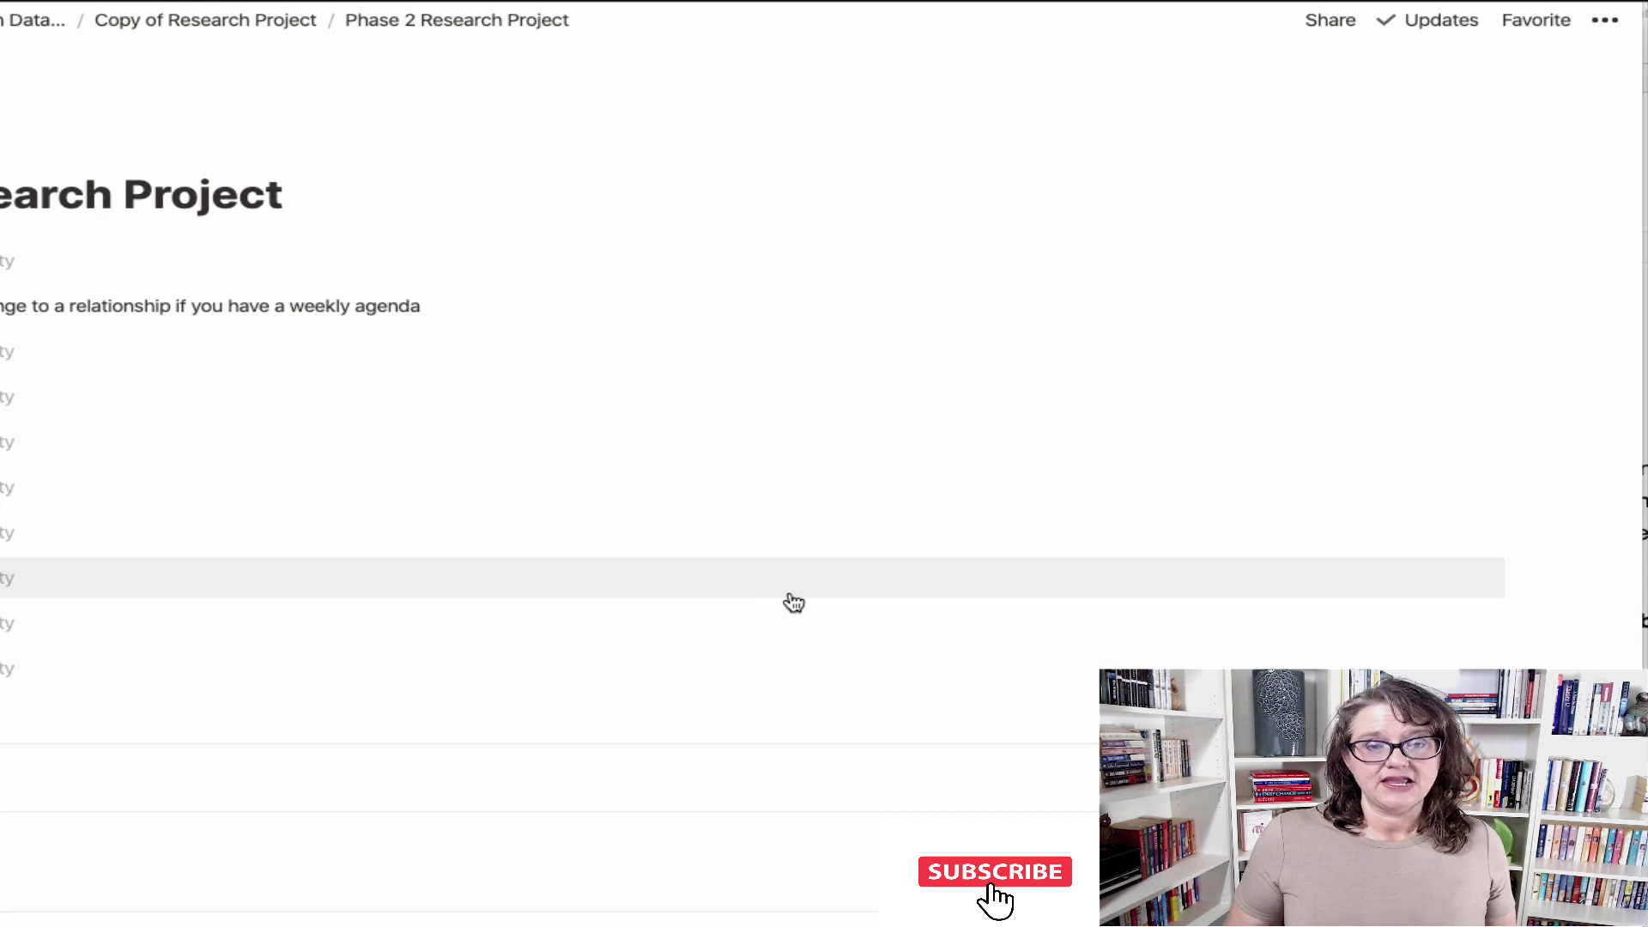